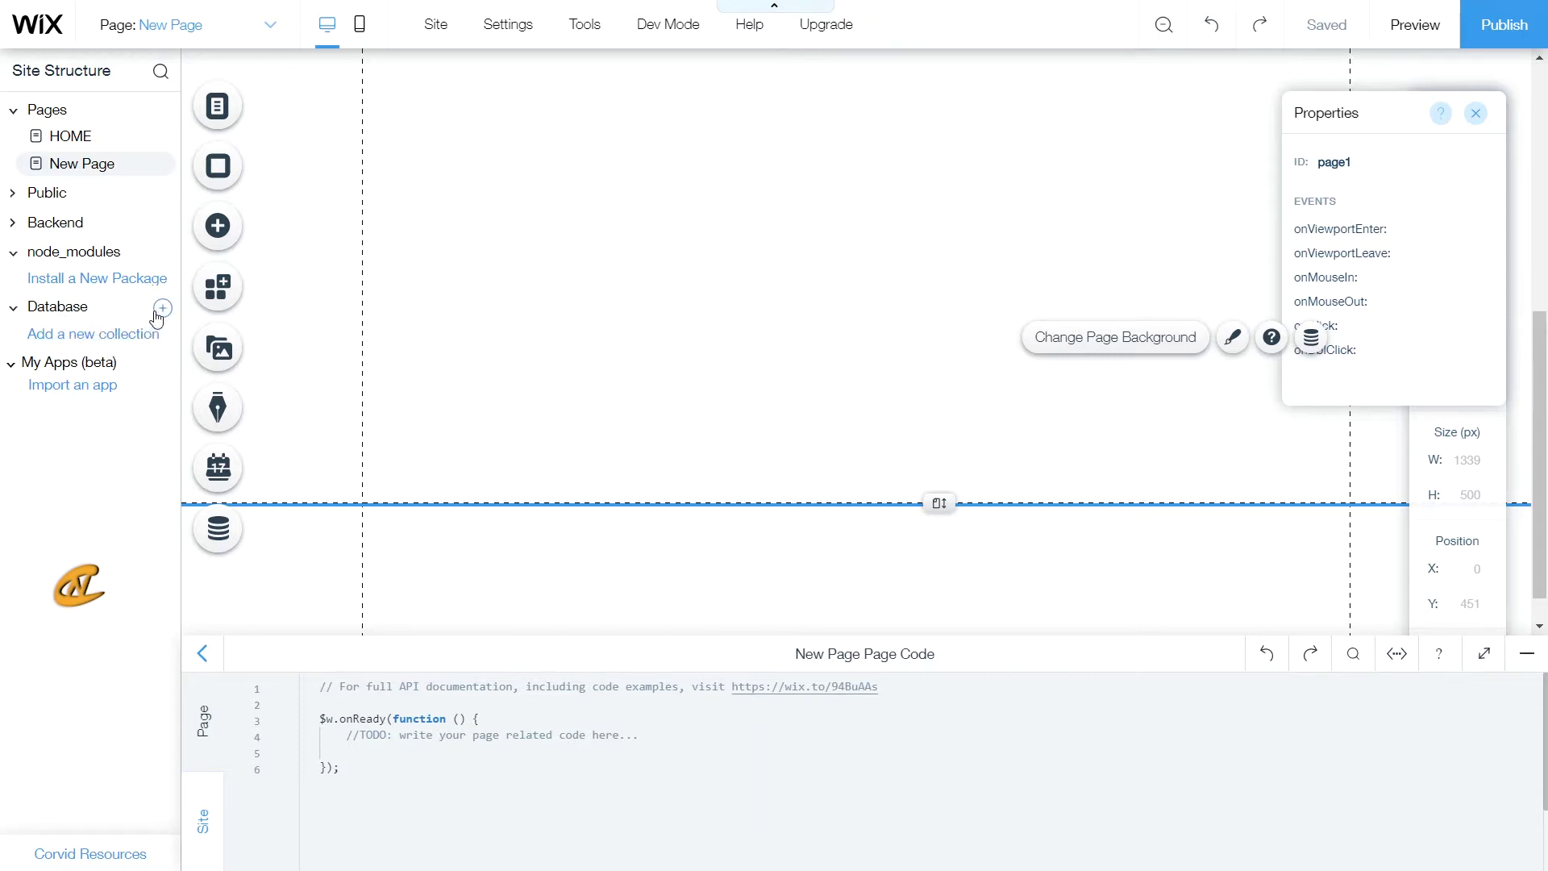
# - Create a blank collection named 'stock' from scratch in the Database panel
pyautogui.click(160, 308)
pyautogui.click(201, 314)
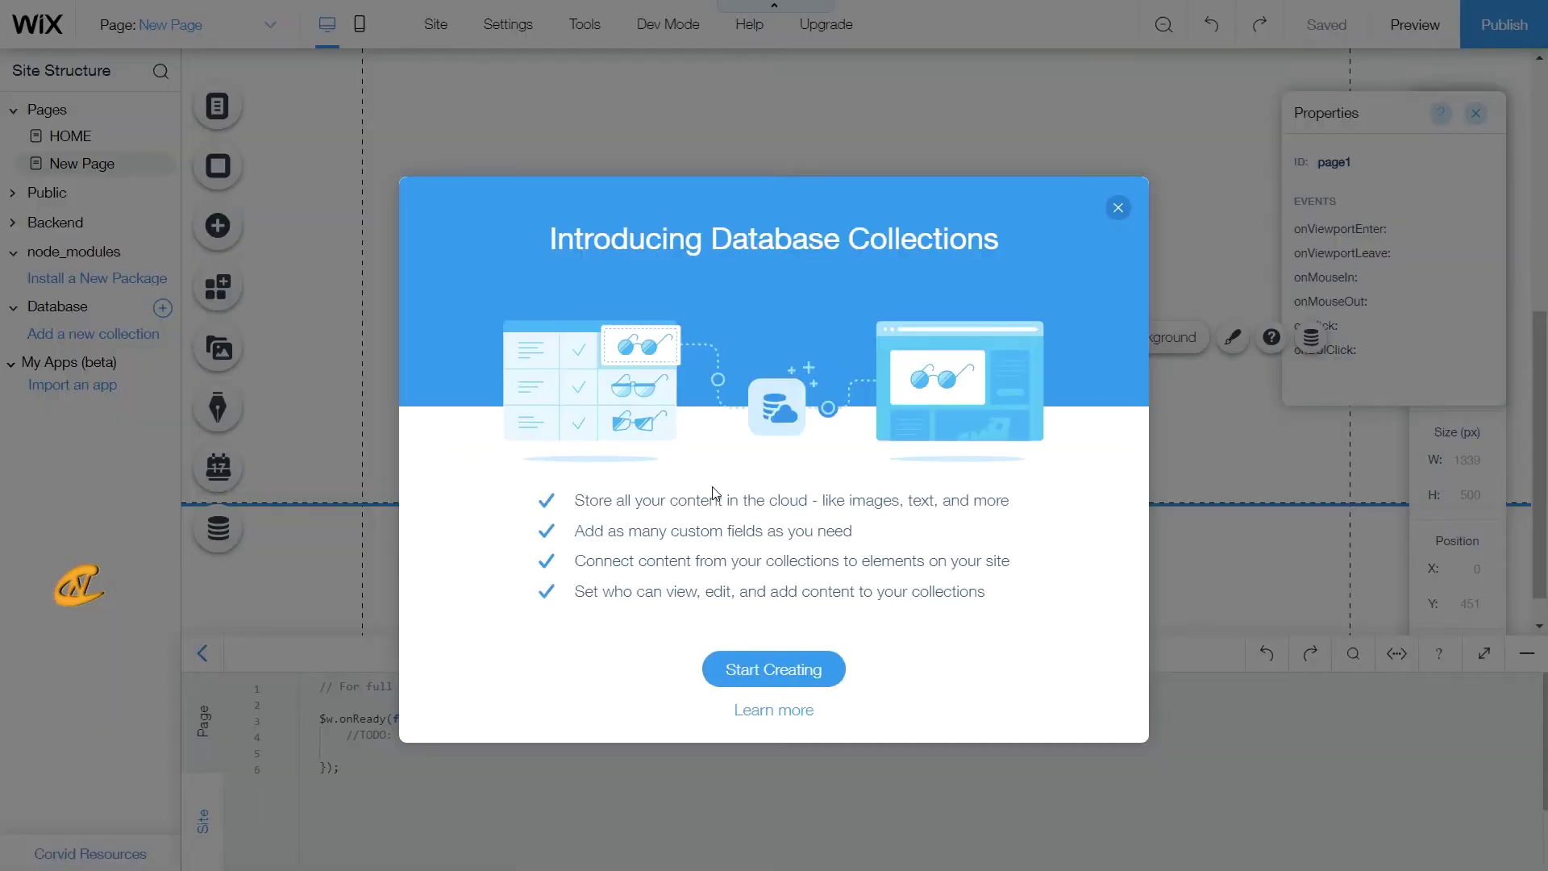
pyautogui.click(732, 668)
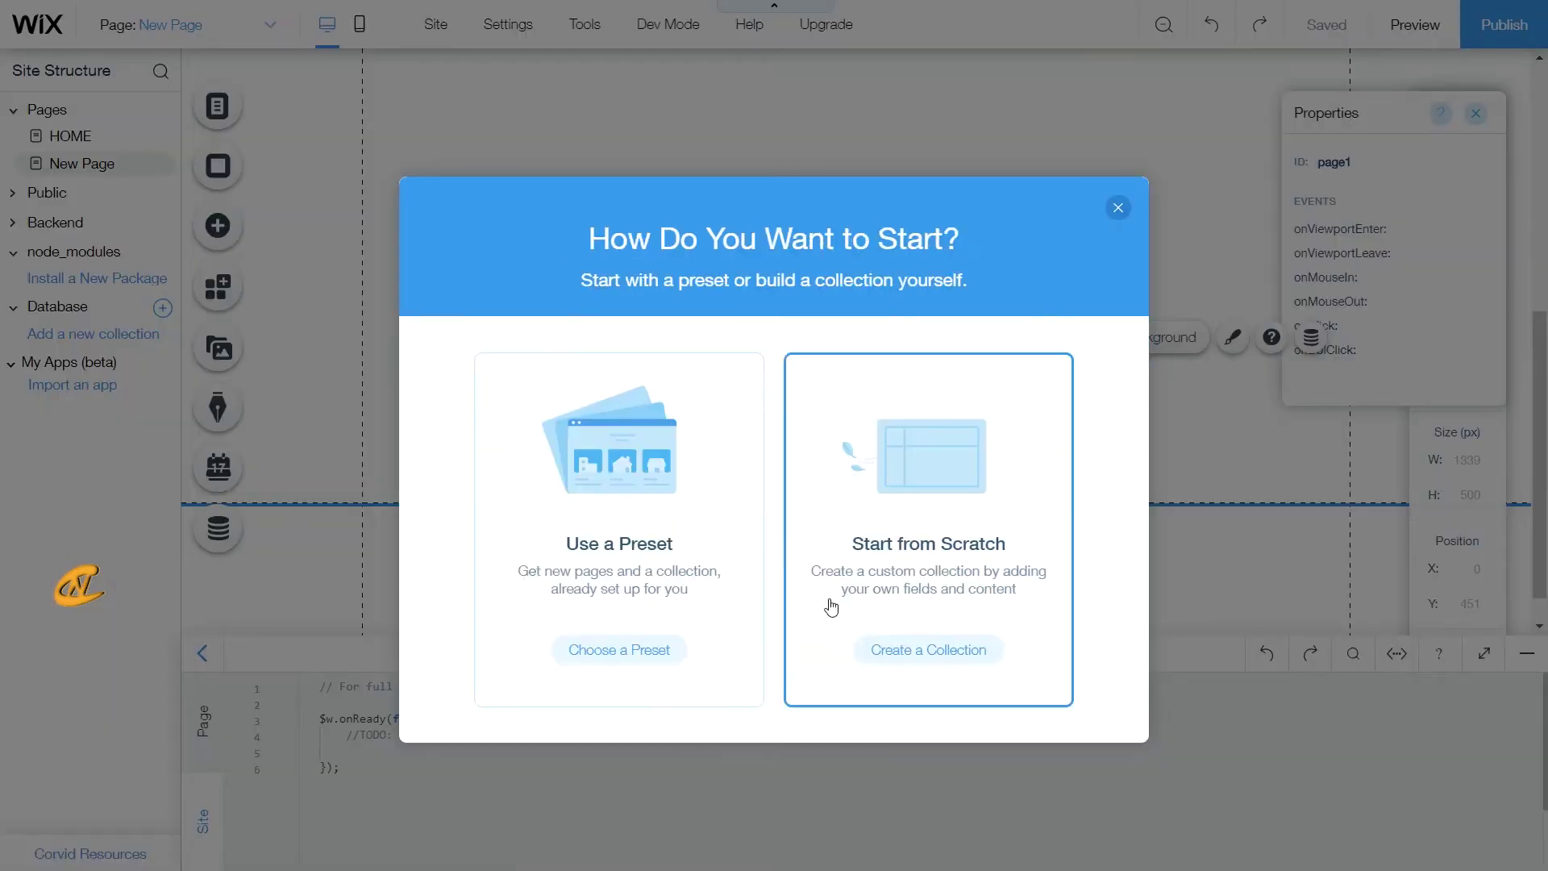
pyautogui.click(904, 629)
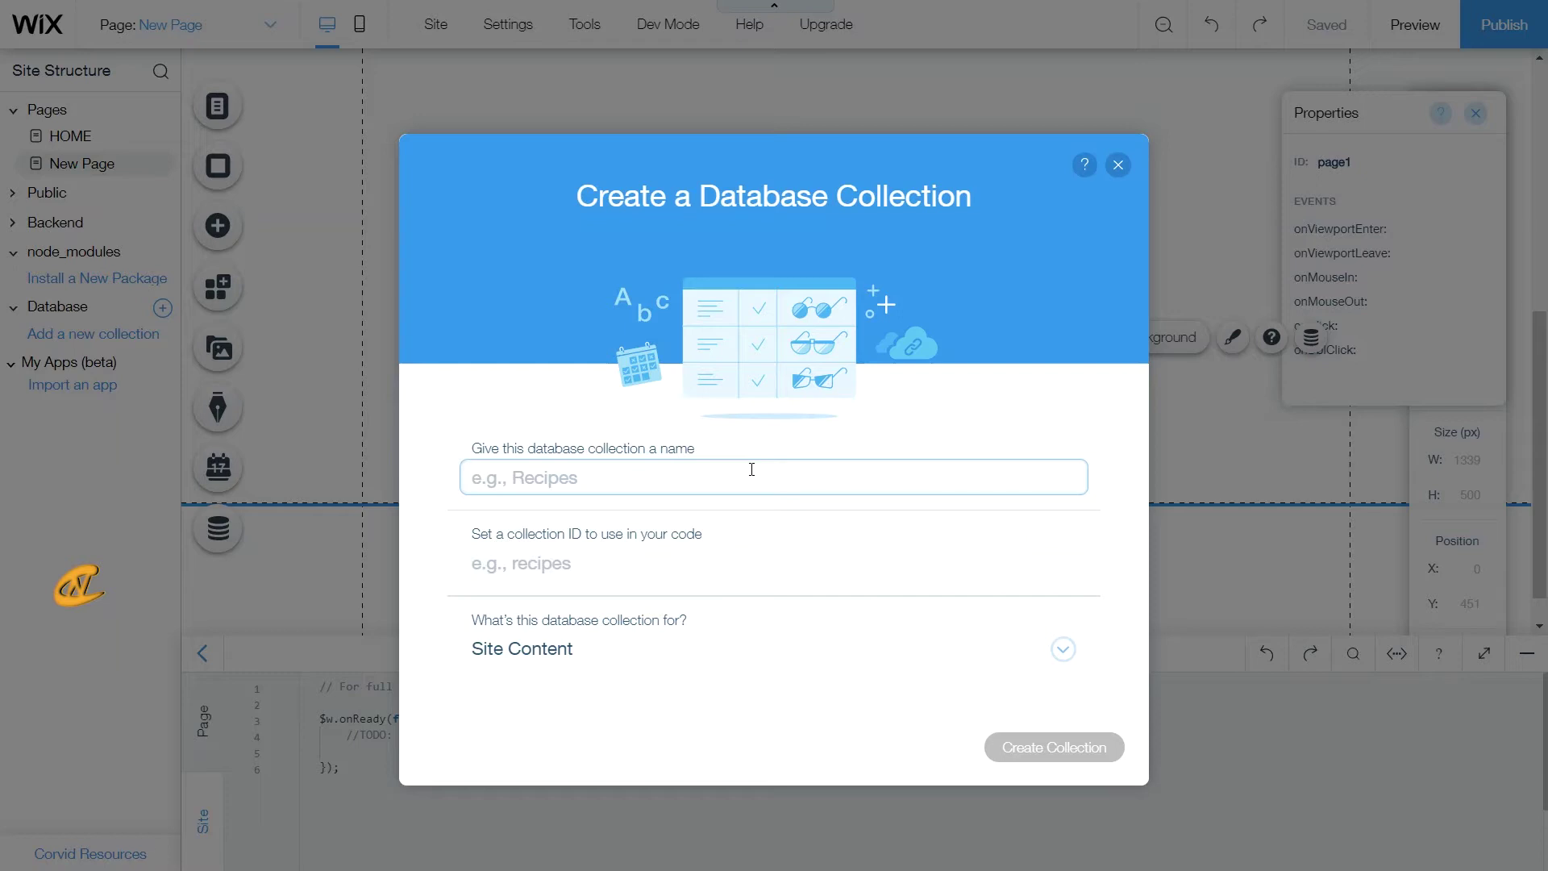
pyautogui.write('st')
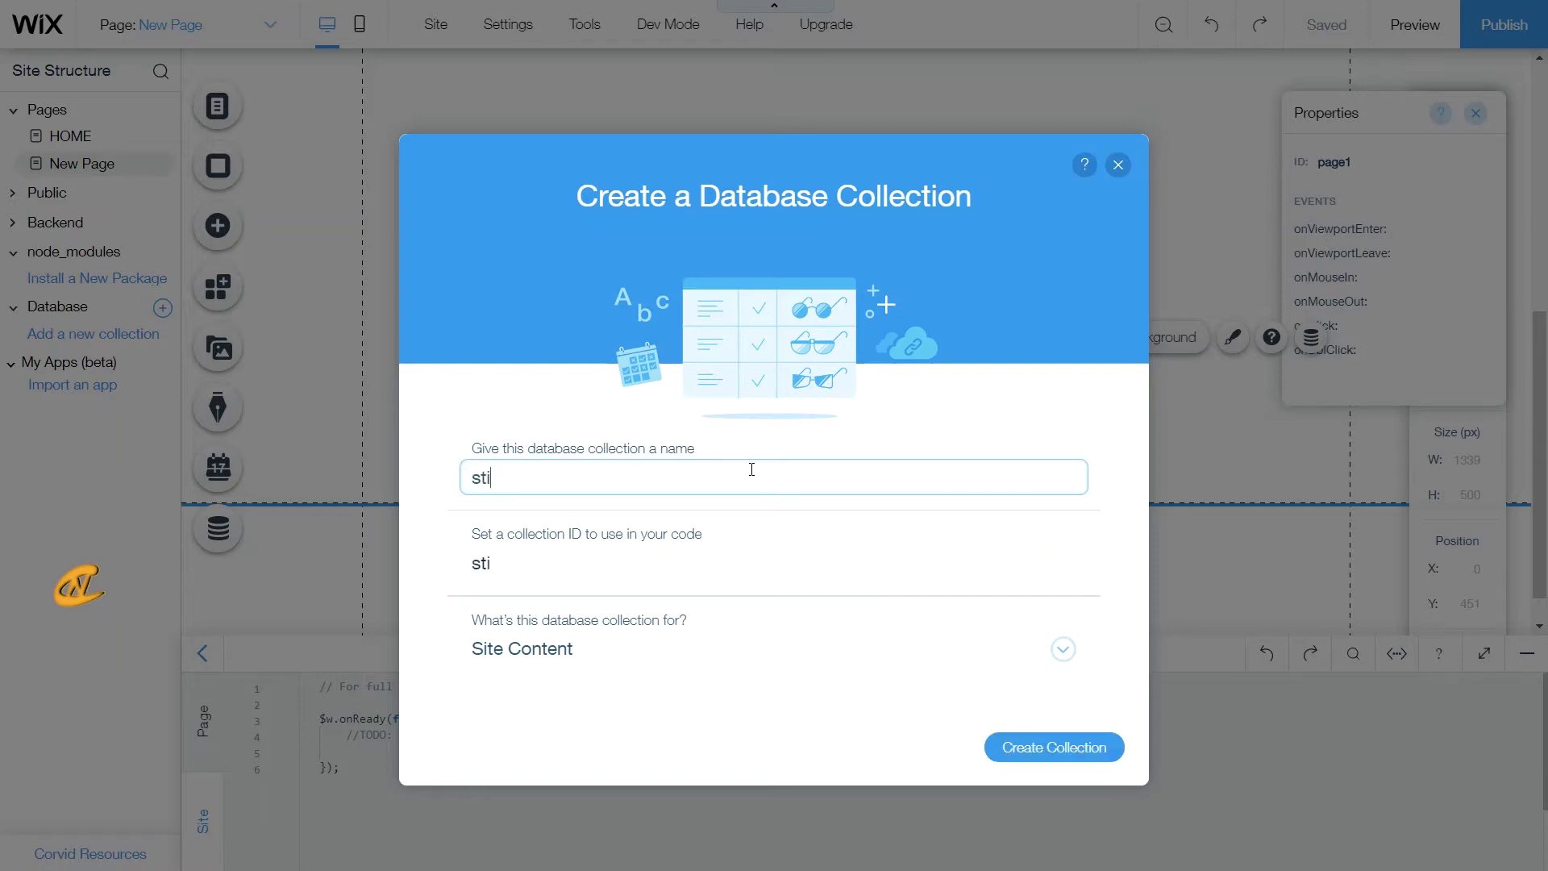
pyautogui.write('ock')
pyautogui.click(1057, 746)
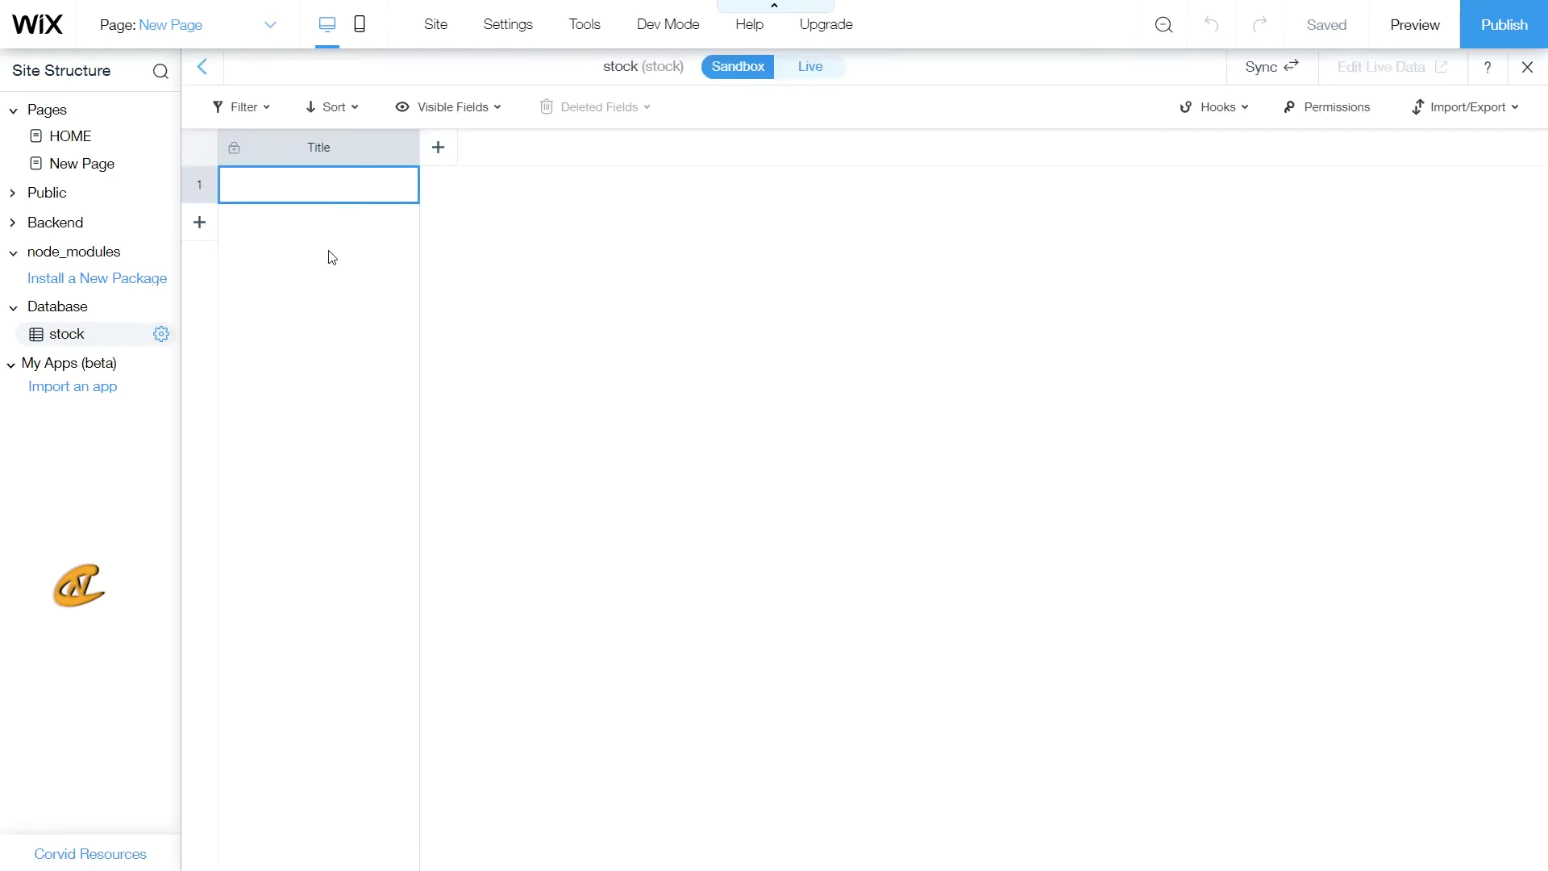
# - Load the RWO file from Downloads into the stock collection's import wizard, listing 7 columns
pyautogui.click(1423, 113)
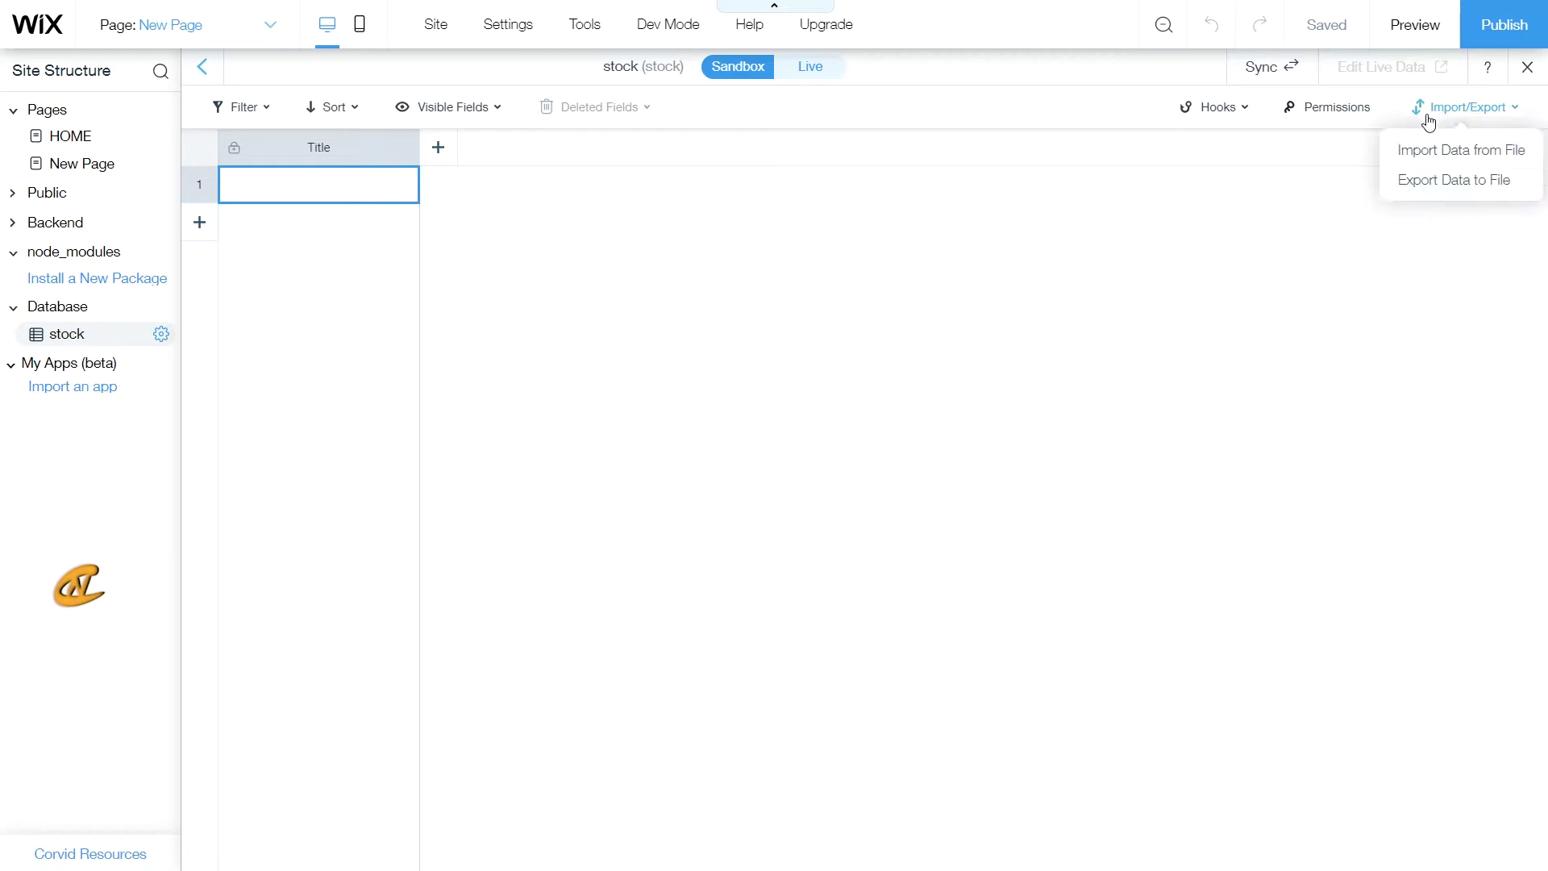
pyautogui.click(1460, 157)
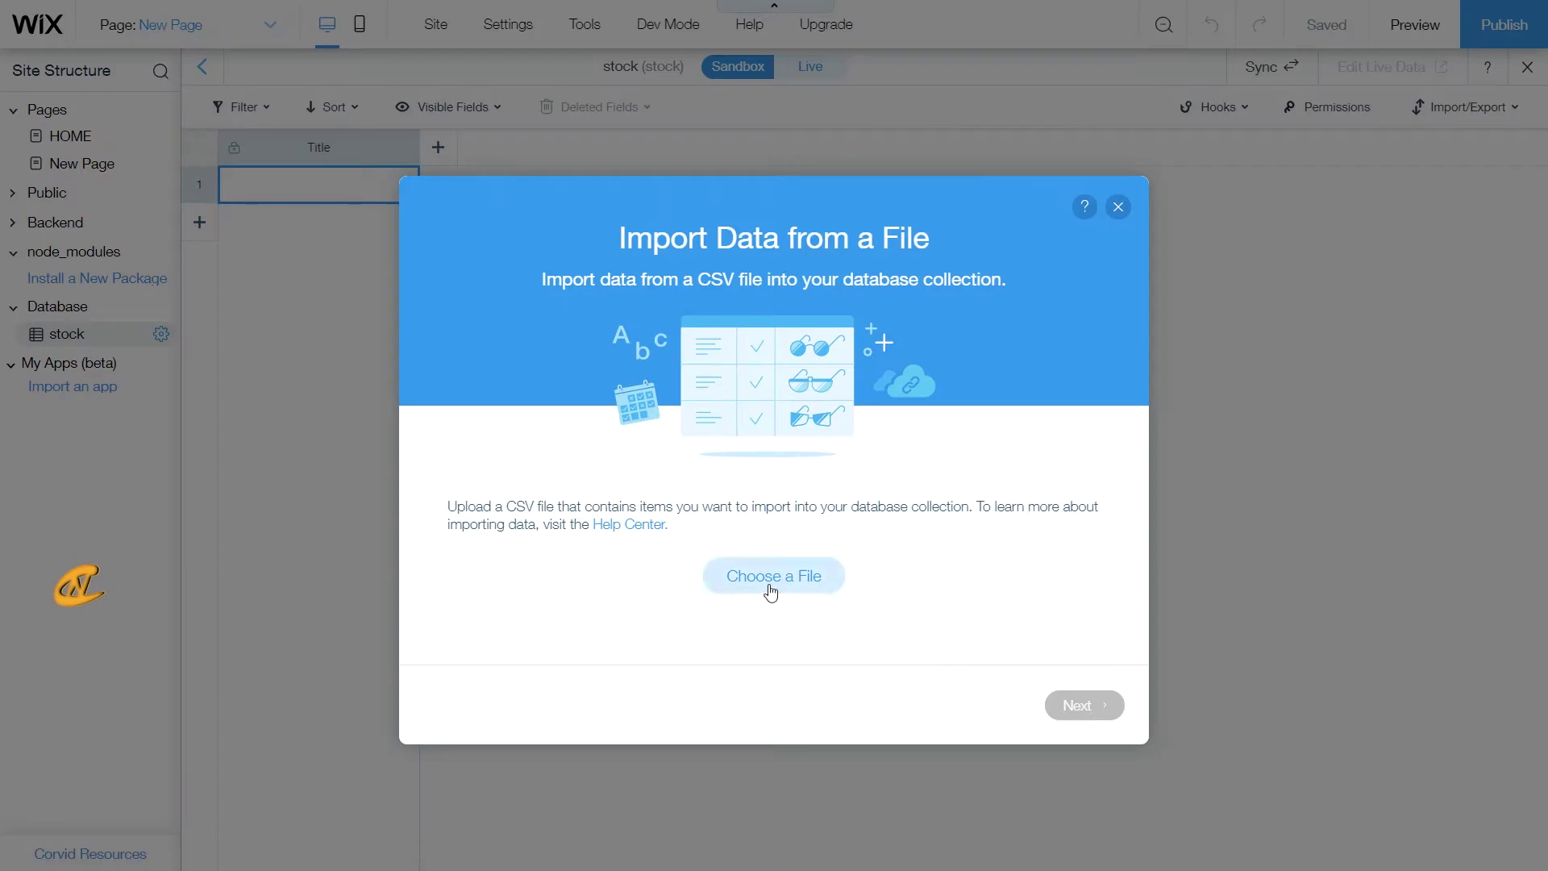
pyautogui.click(772, 582)
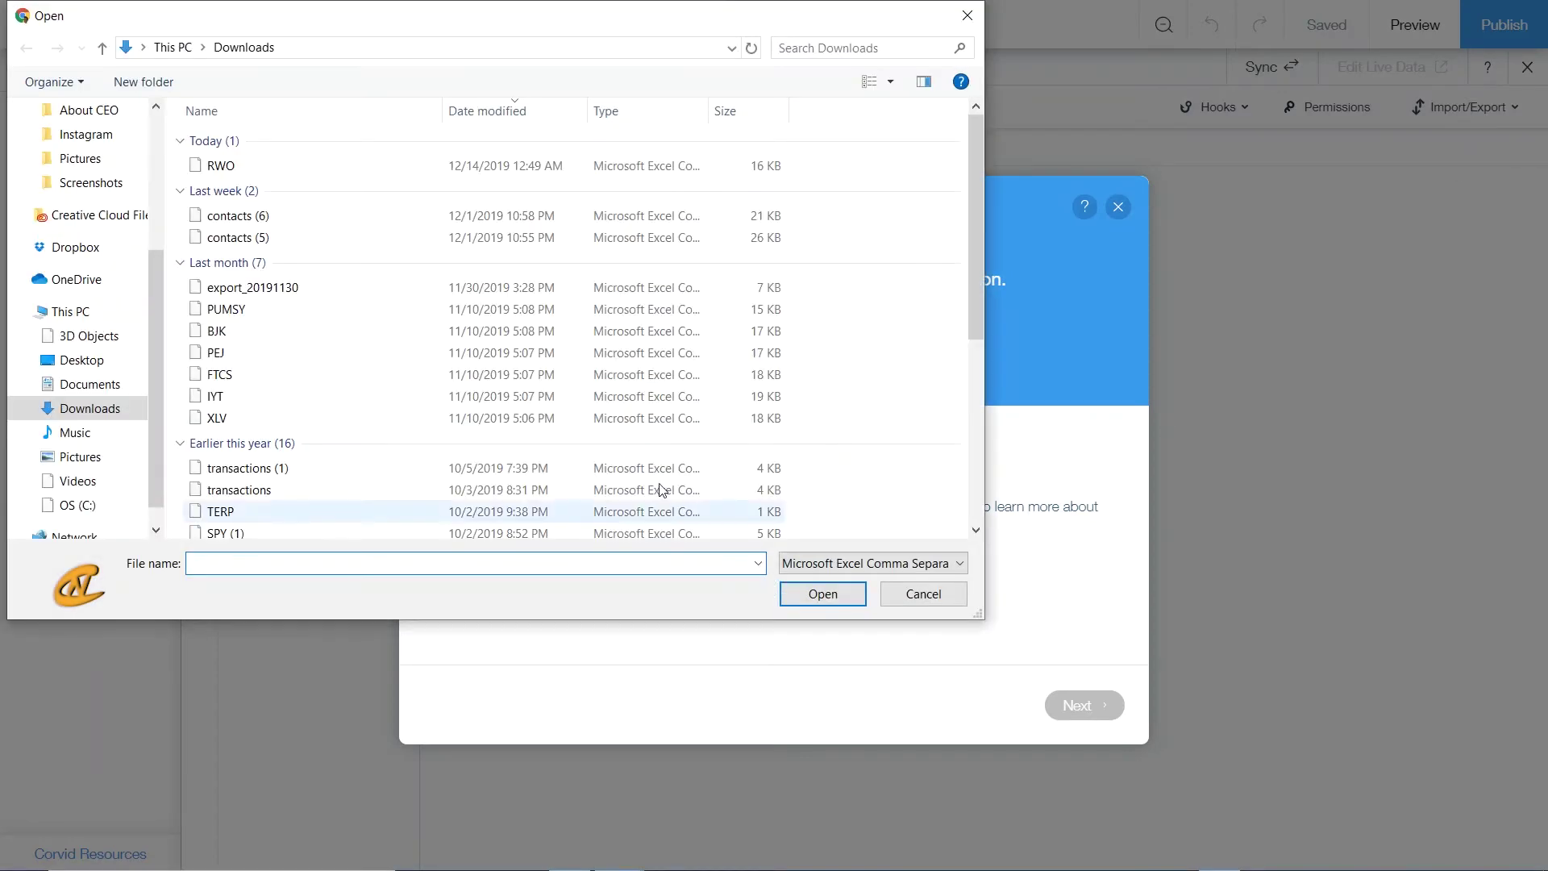
pyautogui.click(221, 165)
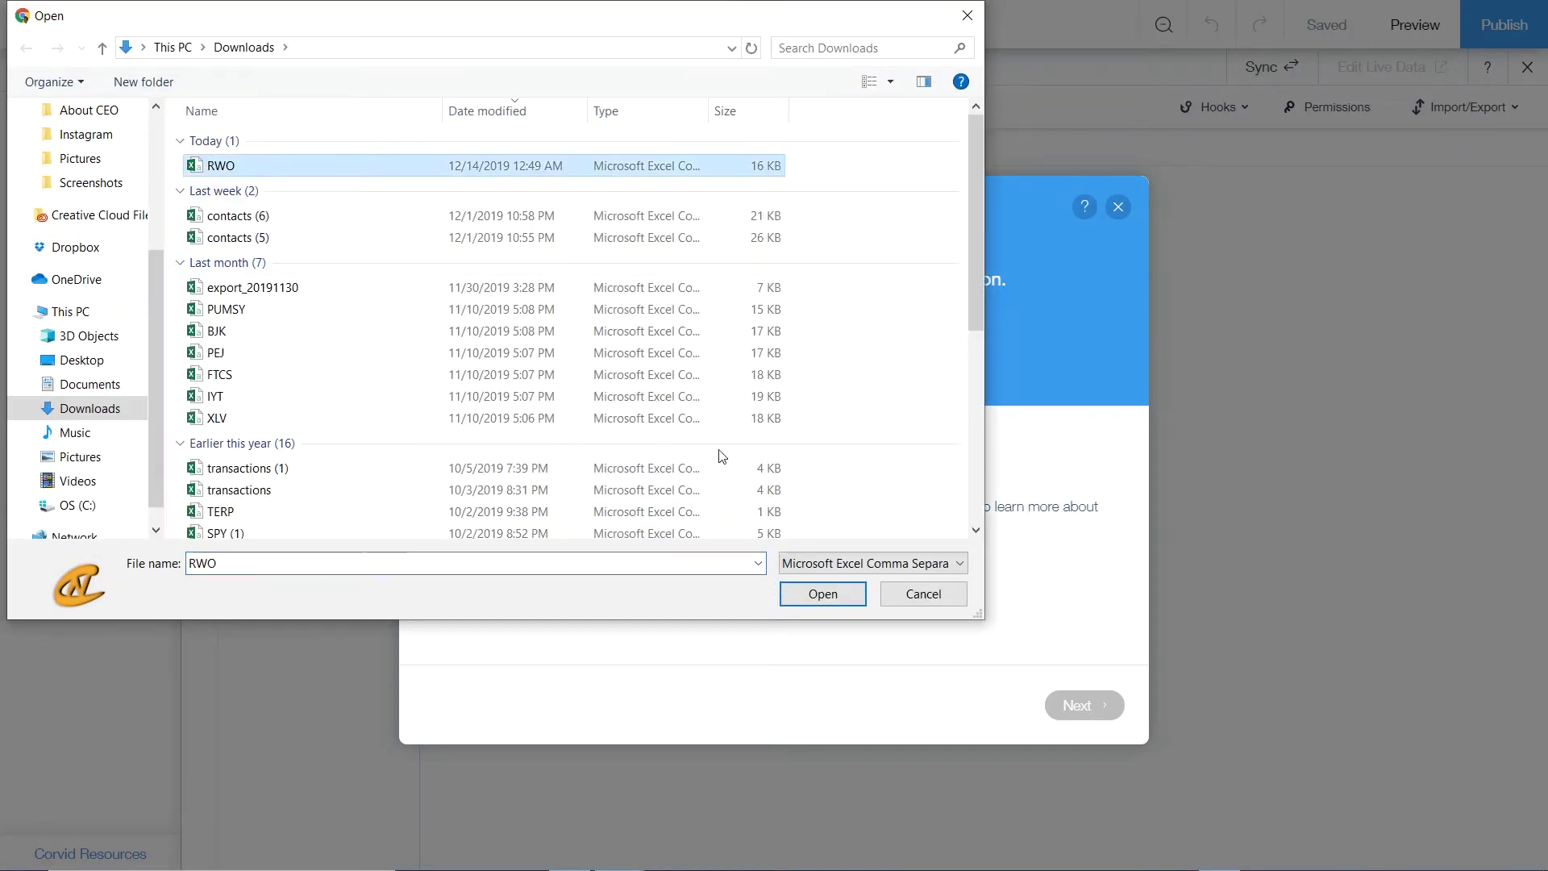
pyautogui.click(823, 594)
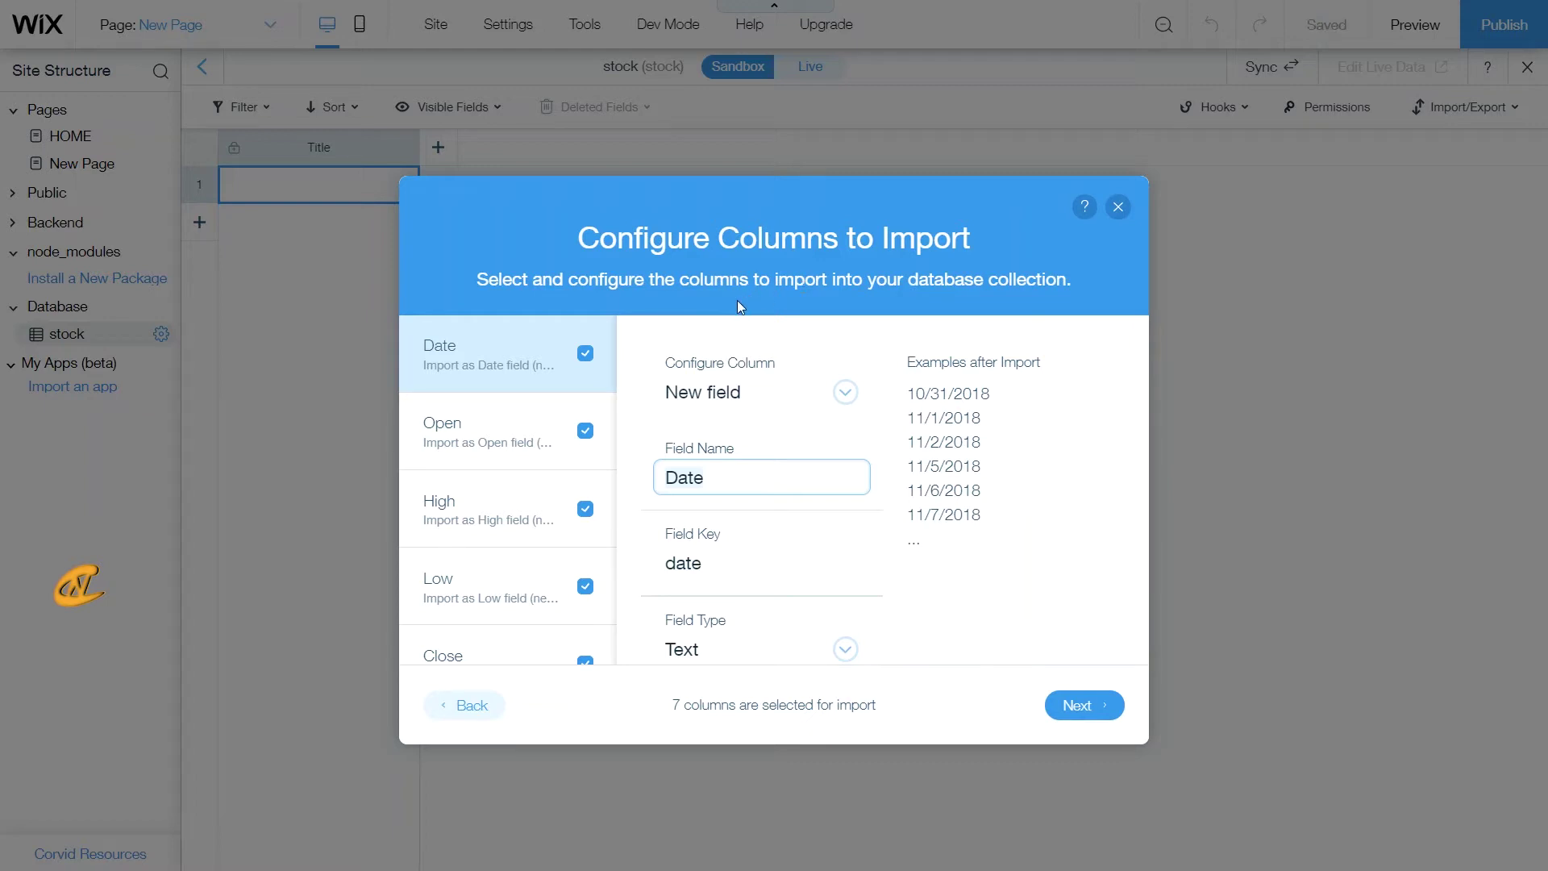
pyautogui.scroll(-3, 568, 379)
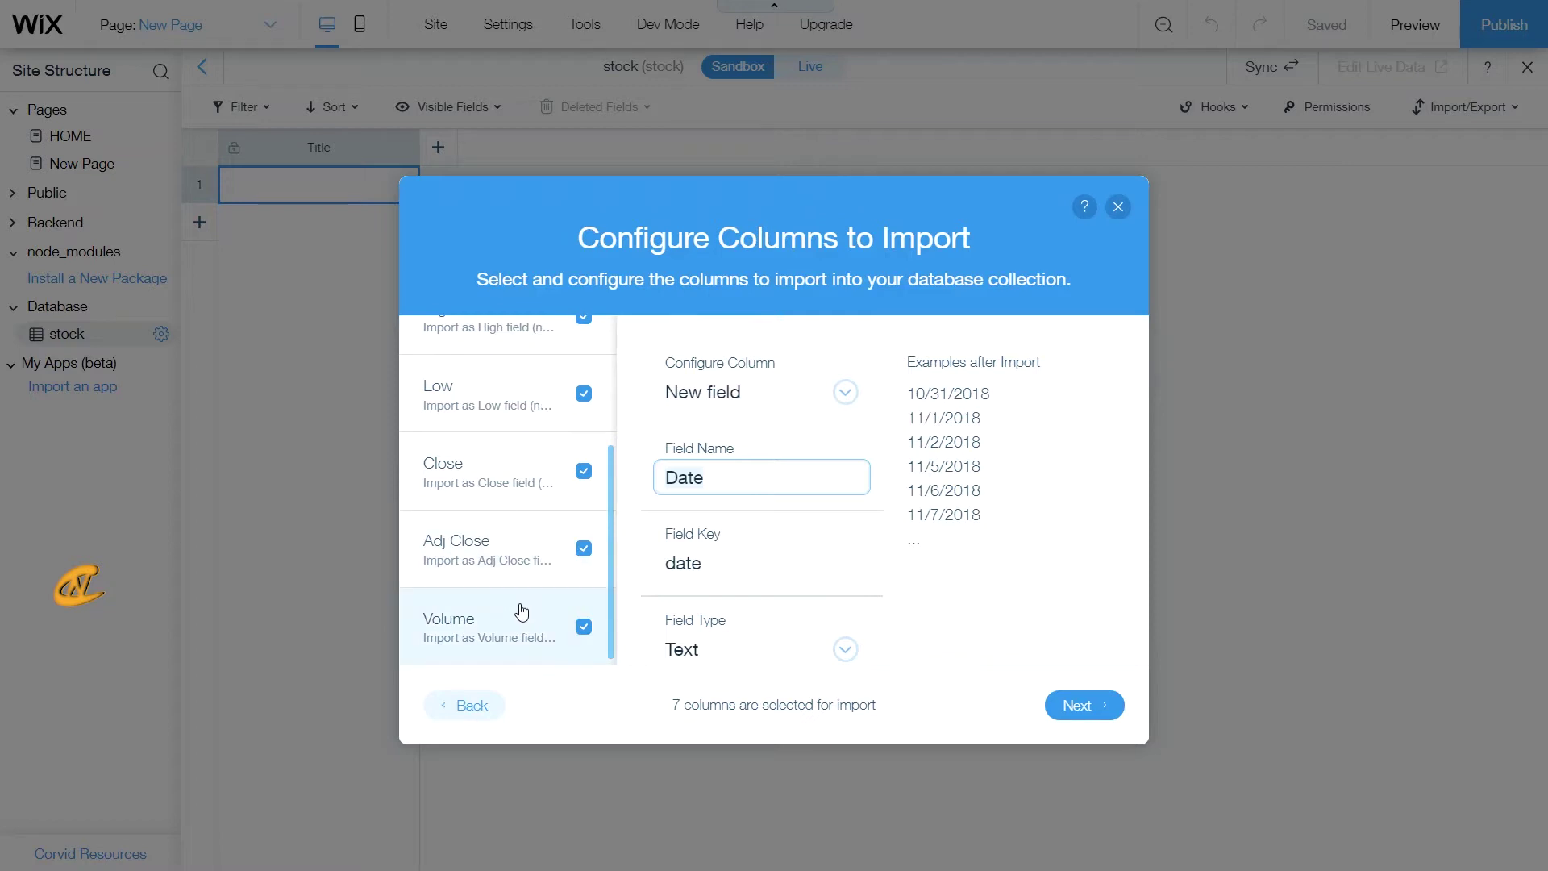
pyautogui.scroll(3, 539, 422)
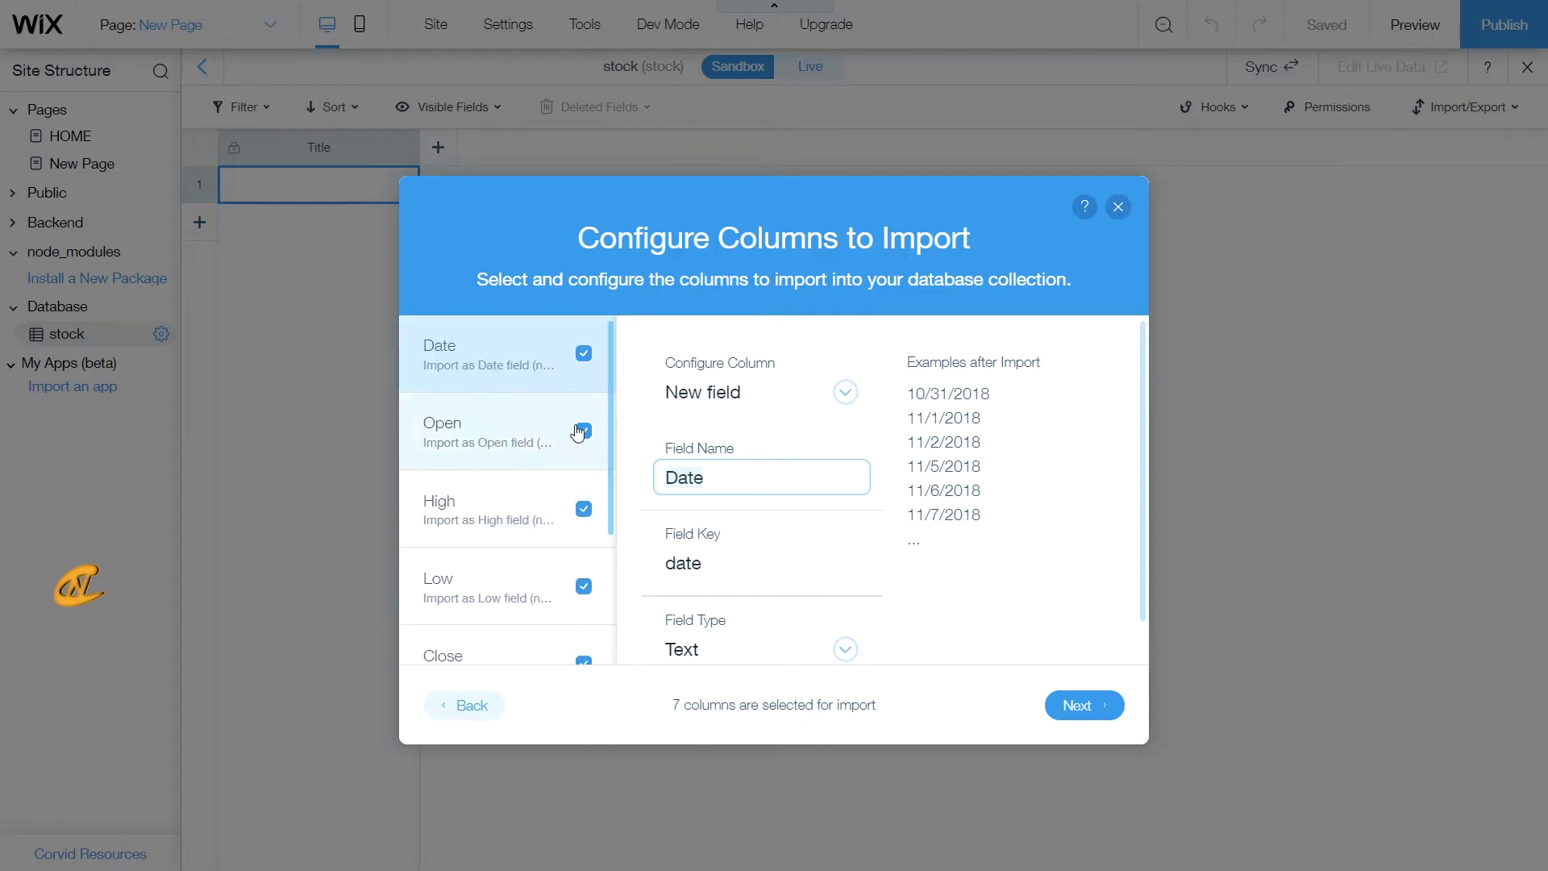
pyautogui.scroll(-1, 778, 409)
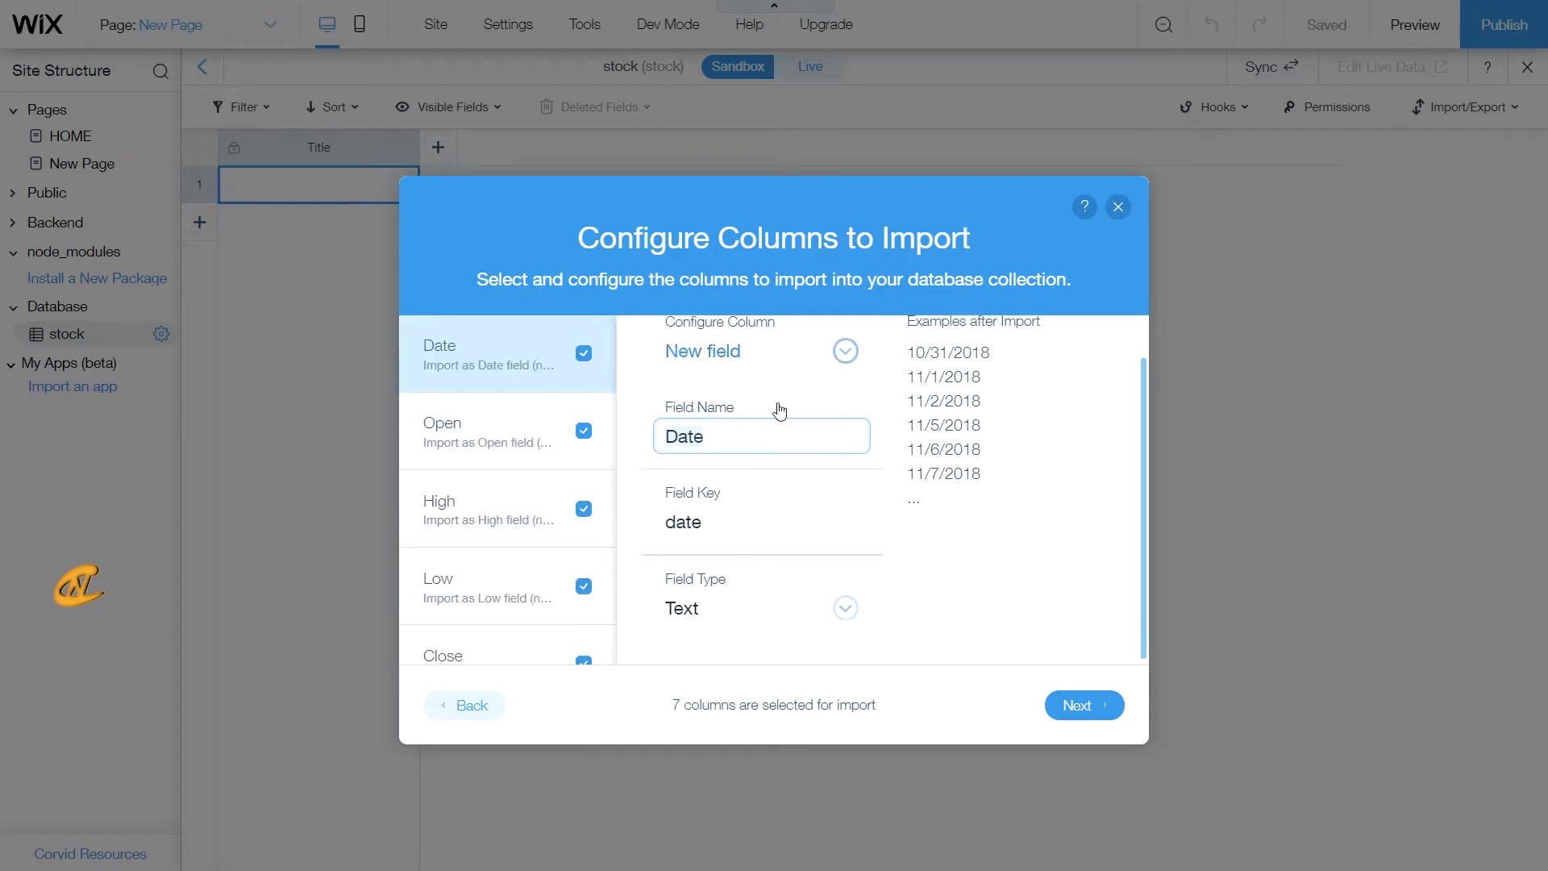
pyautogui.scroll(1, 779, 411)
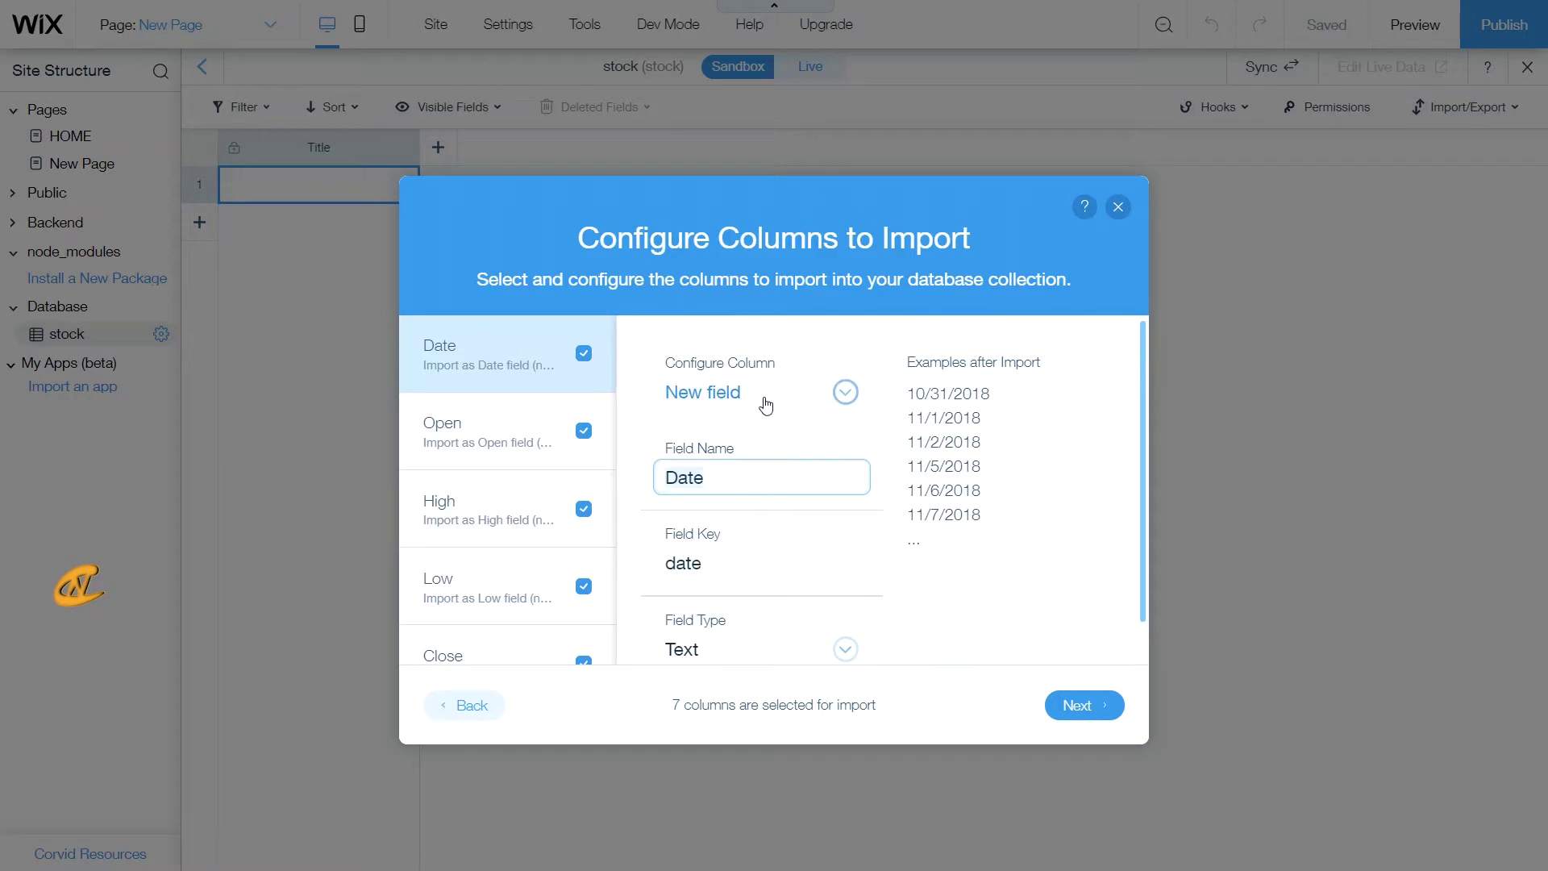
pyautogui.click(764, 399)
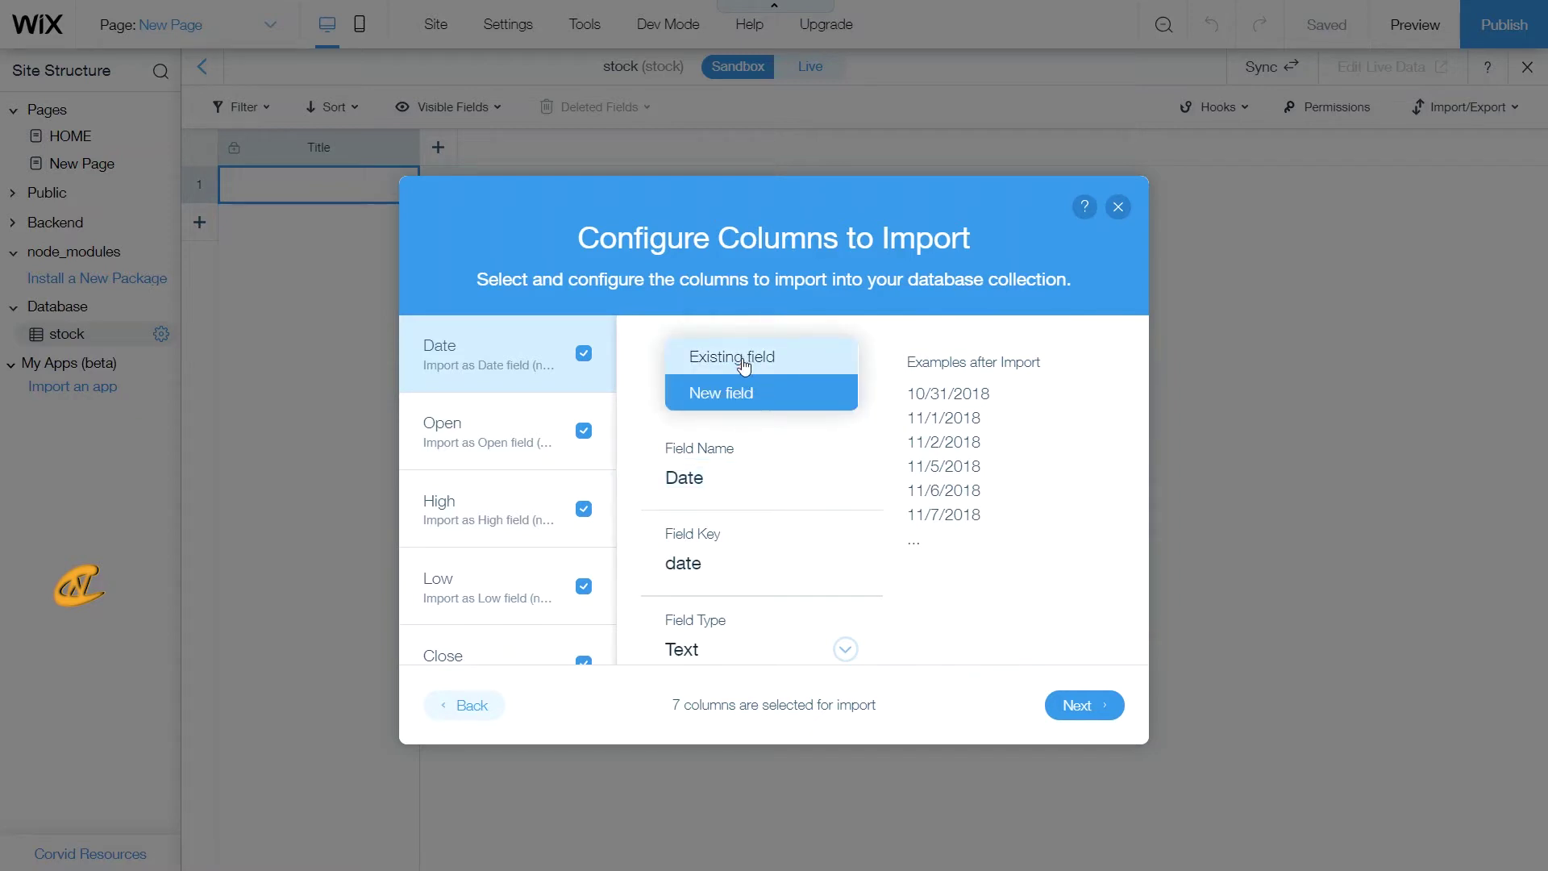
pyautogui.click(929, 435)
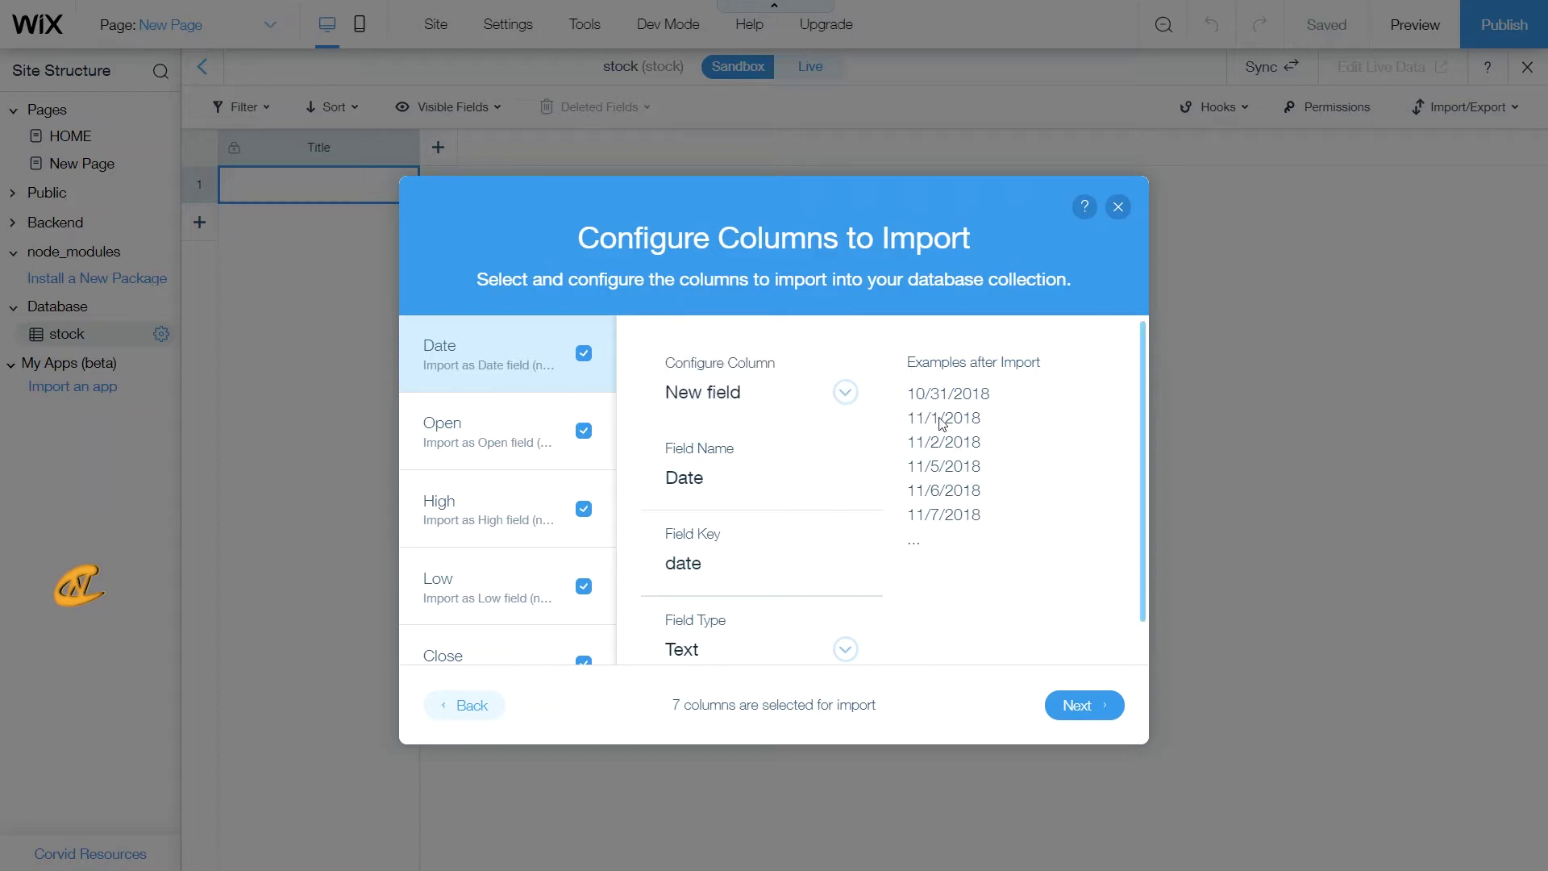
pyautogui.click(761, 398)
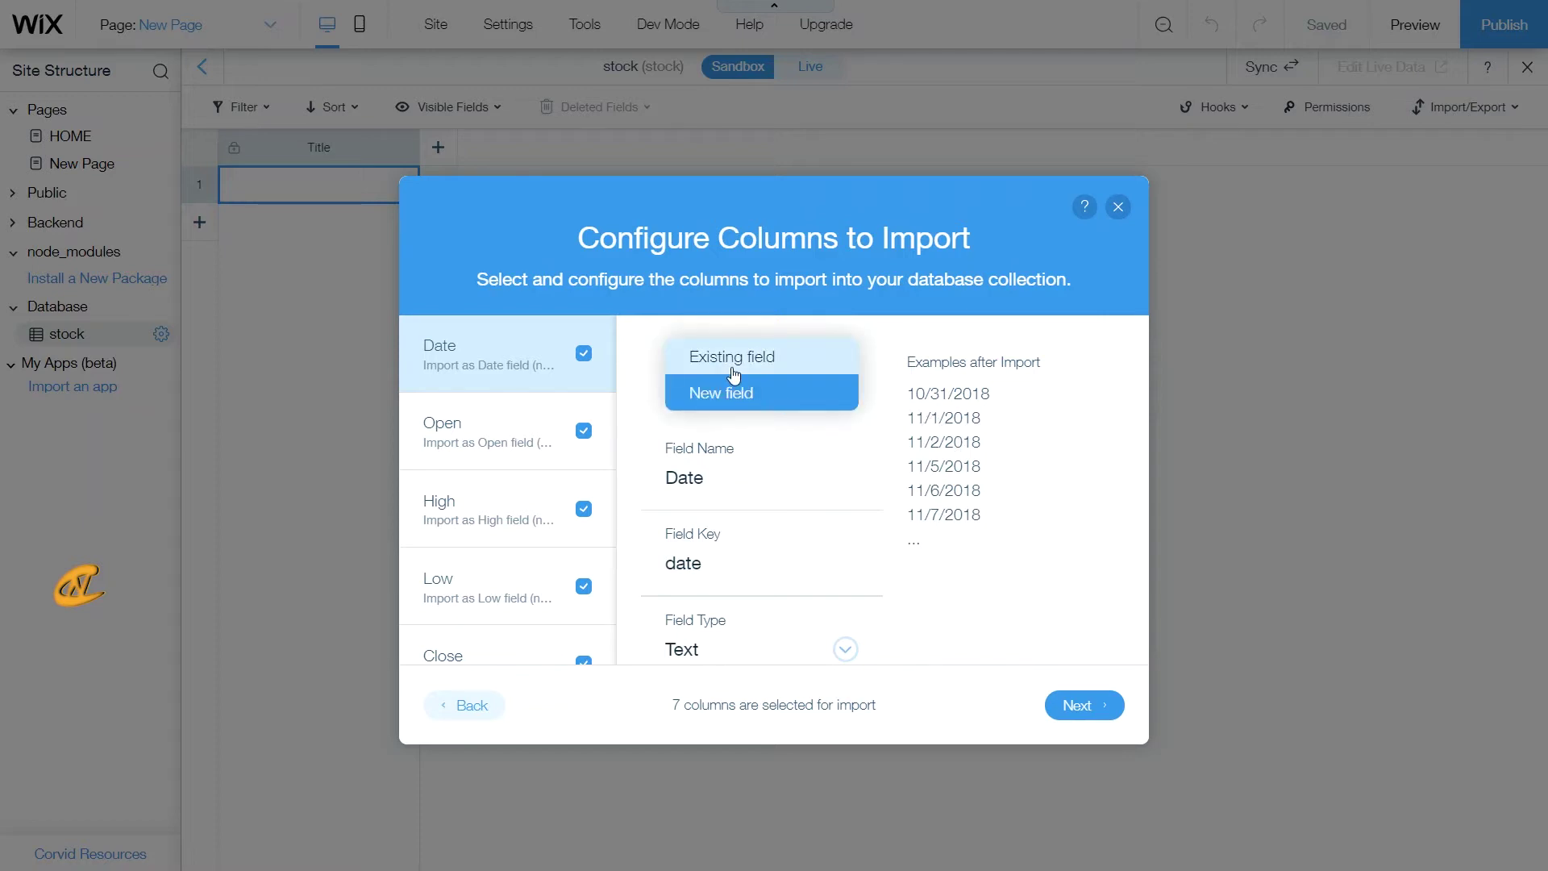
pyautogui.click(734, 368)
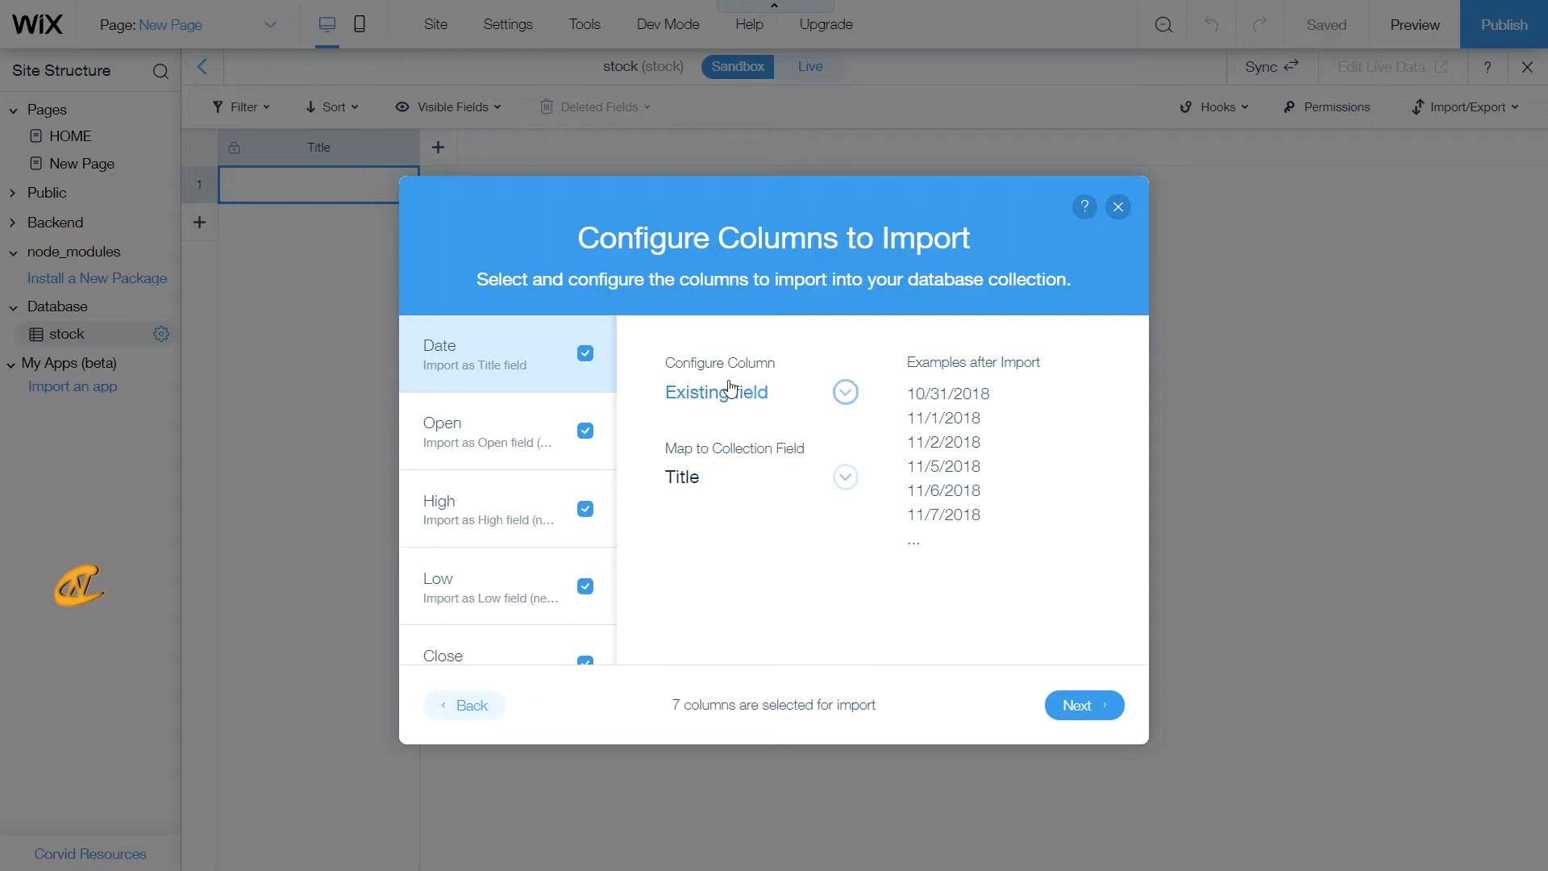
pyautogui.click(728, 393)
pyautogui.click(736, 420)
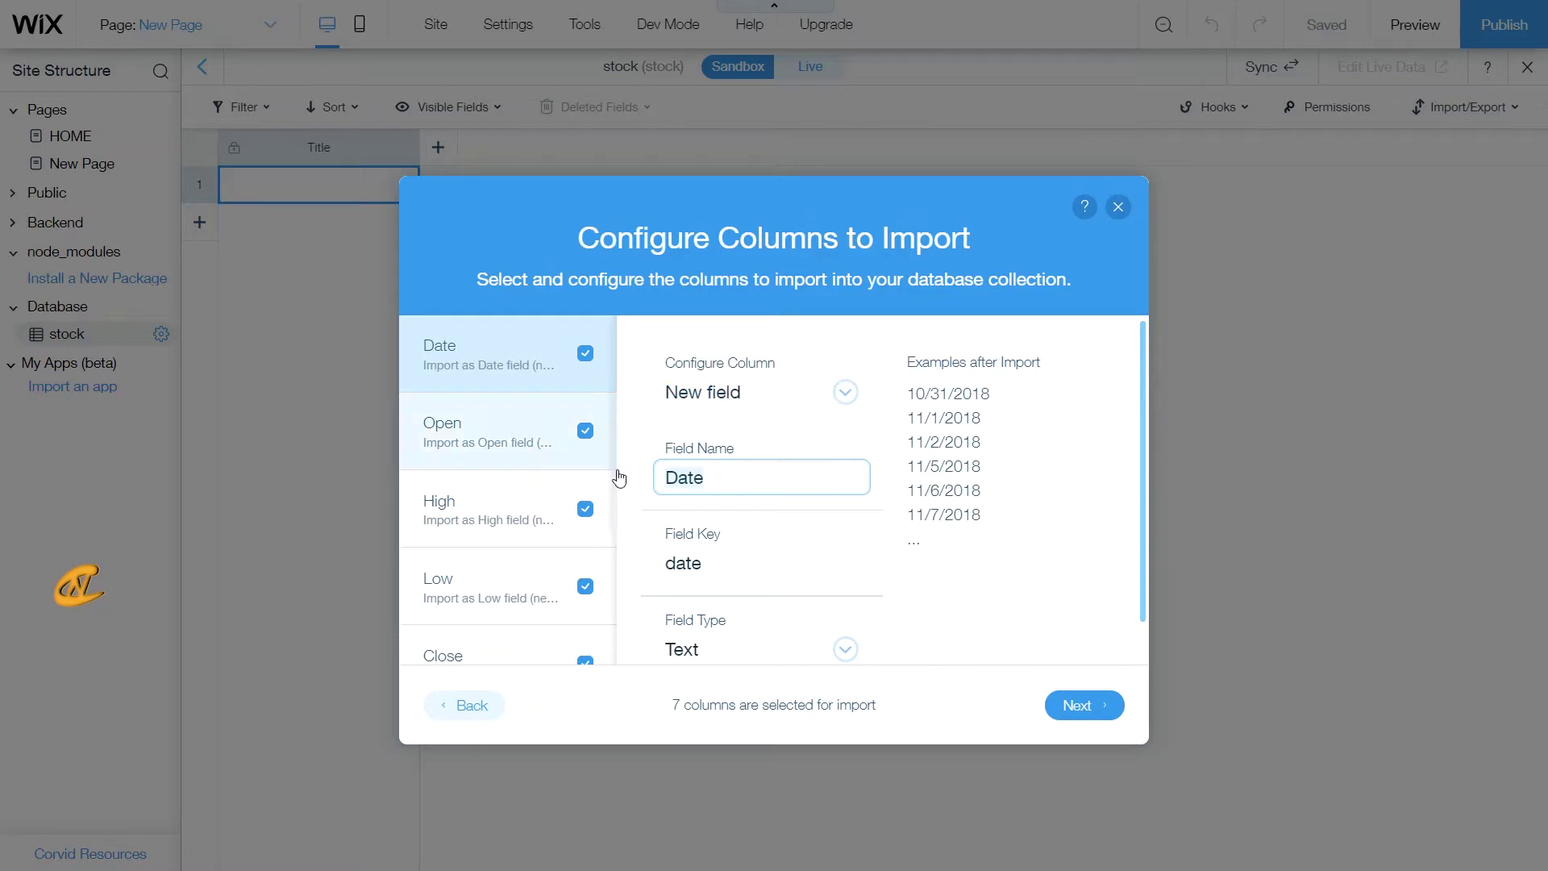
# - Make the Date column a Date and Time field with file format MM/DD/YYYY HH:mm
pyautogui.scroll(-1, 722, 449)
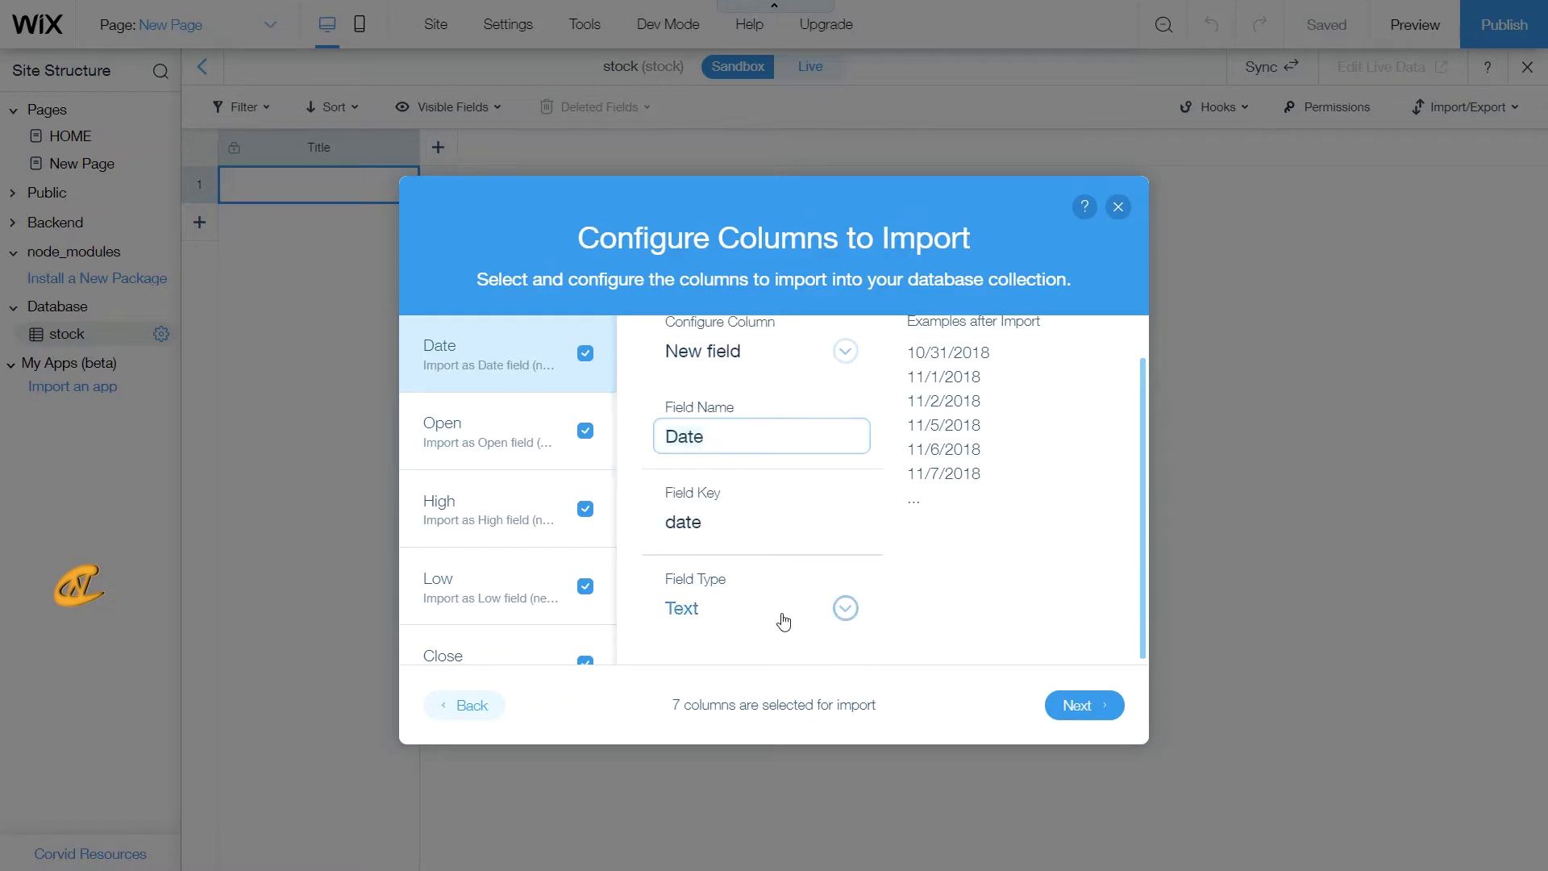
pyautogui.click(735, 620)
pyautogui.scroll(-1, 767, 573)
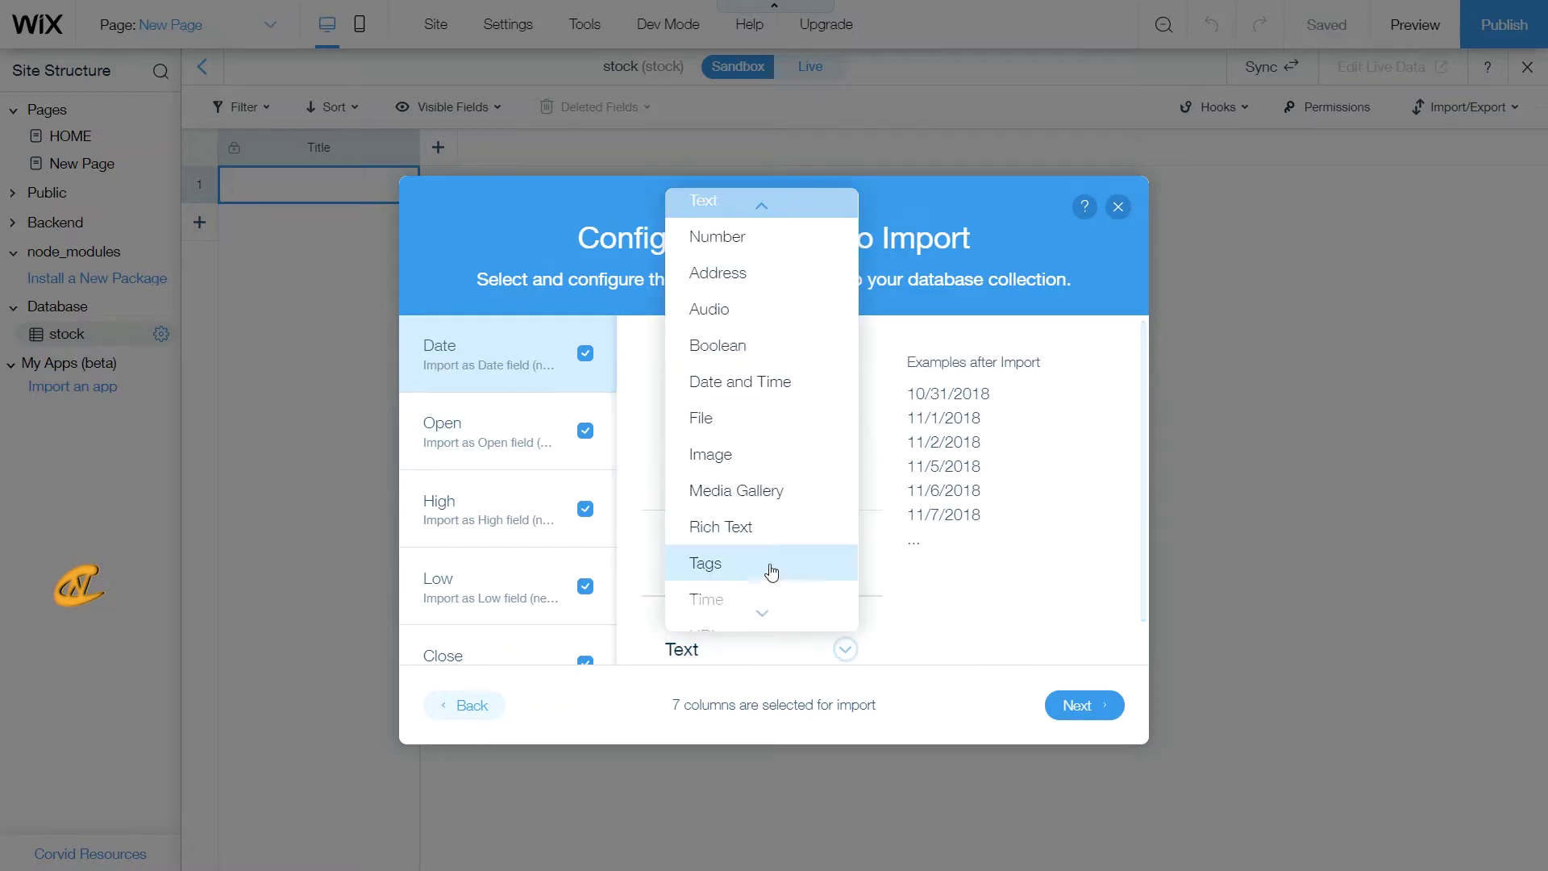
pyautogui.click(774, 387)
pyautogui.scroll(-3, 772, 477)
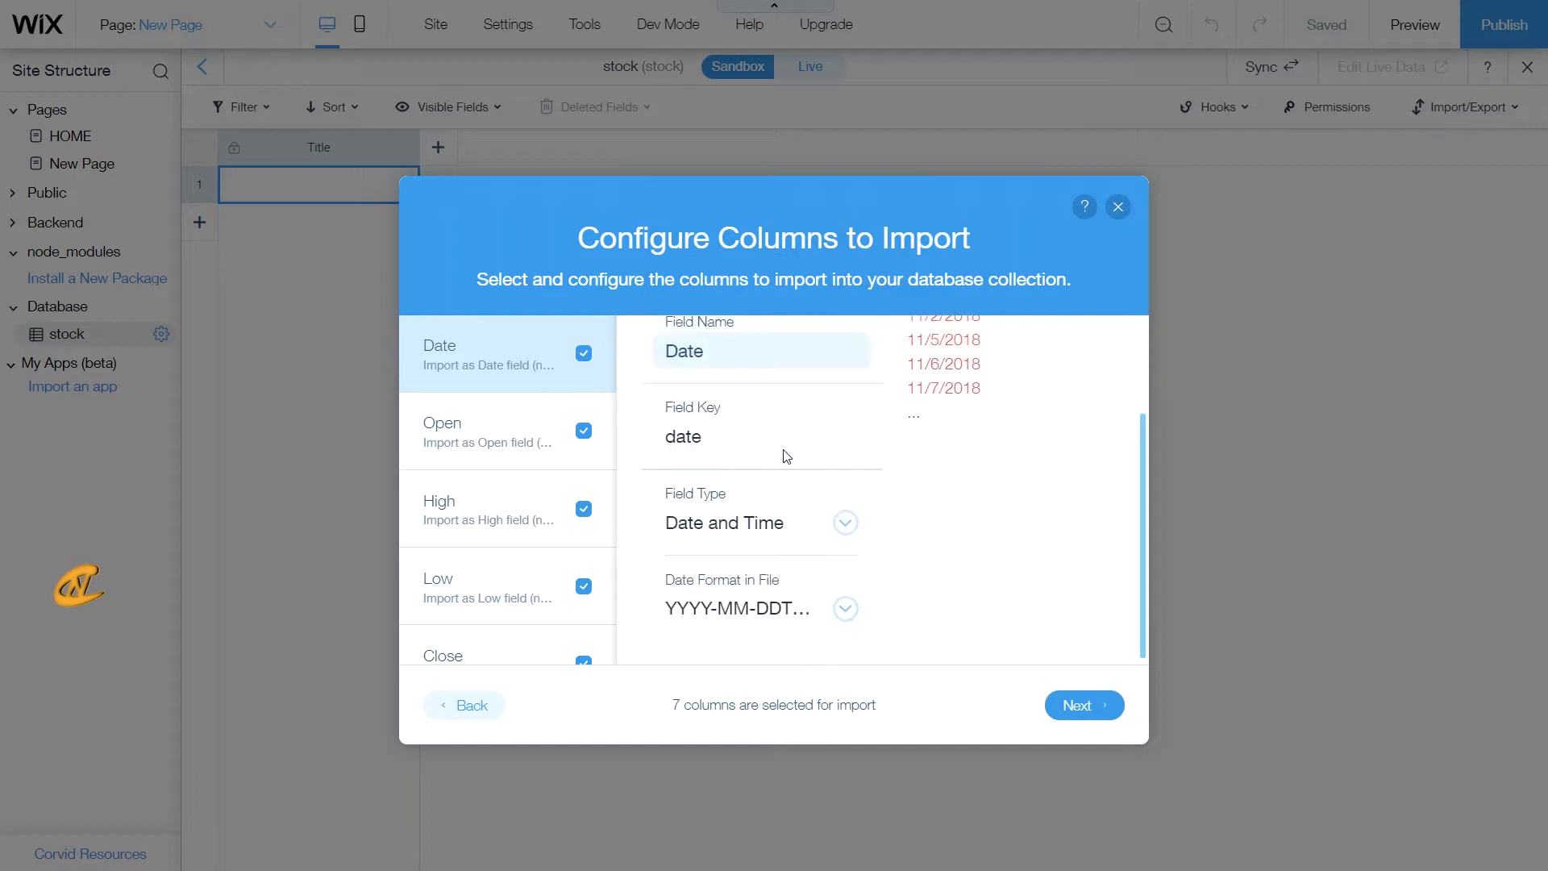
pyautogui.click(743, 611)
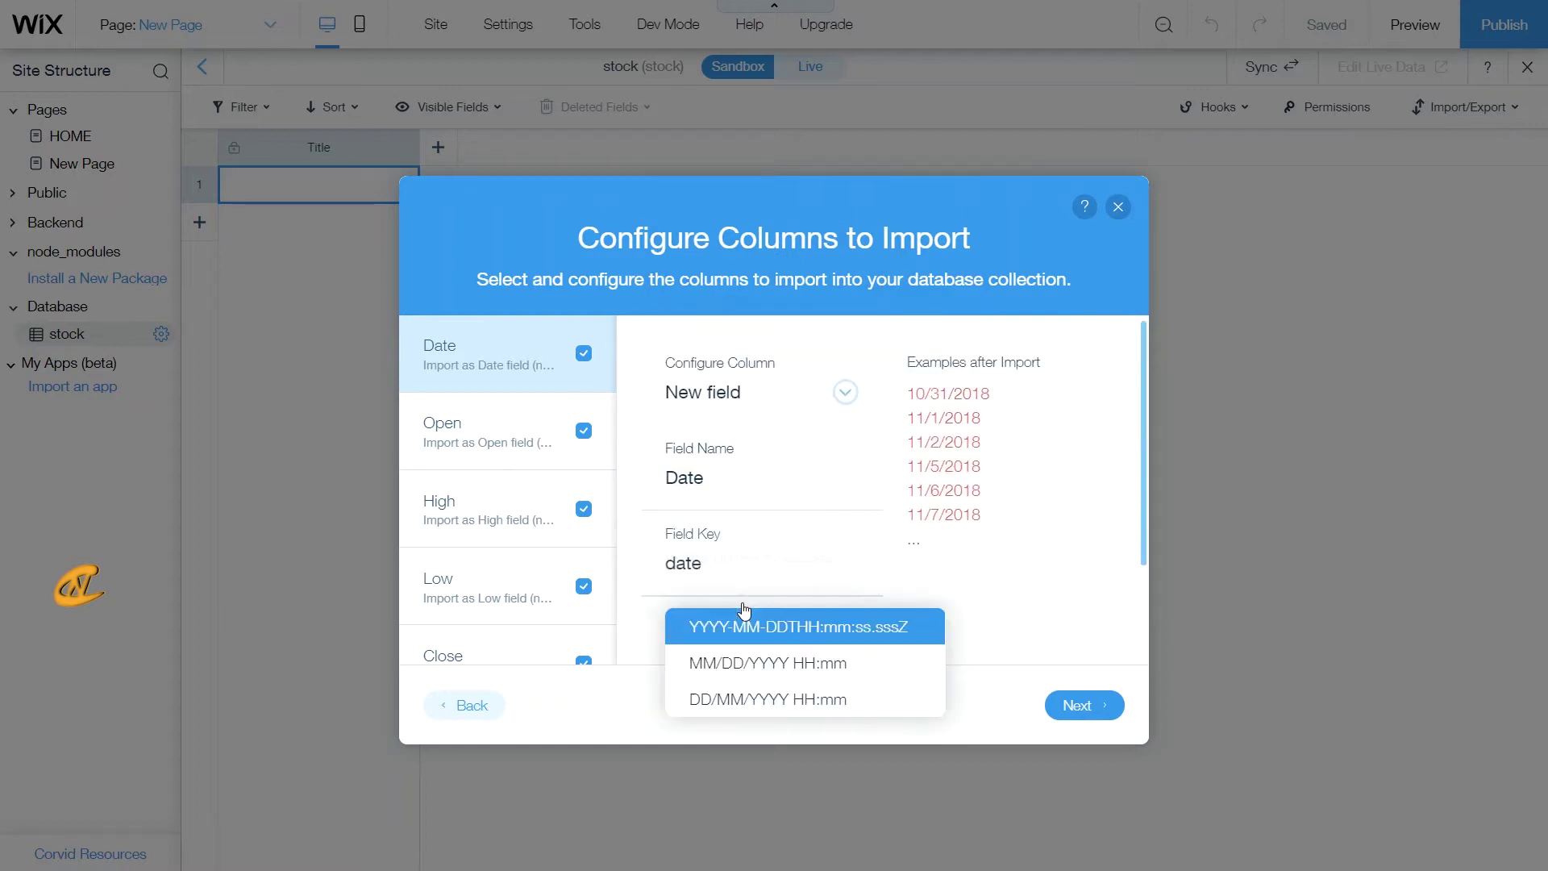
pyautogui.click(720, 673)
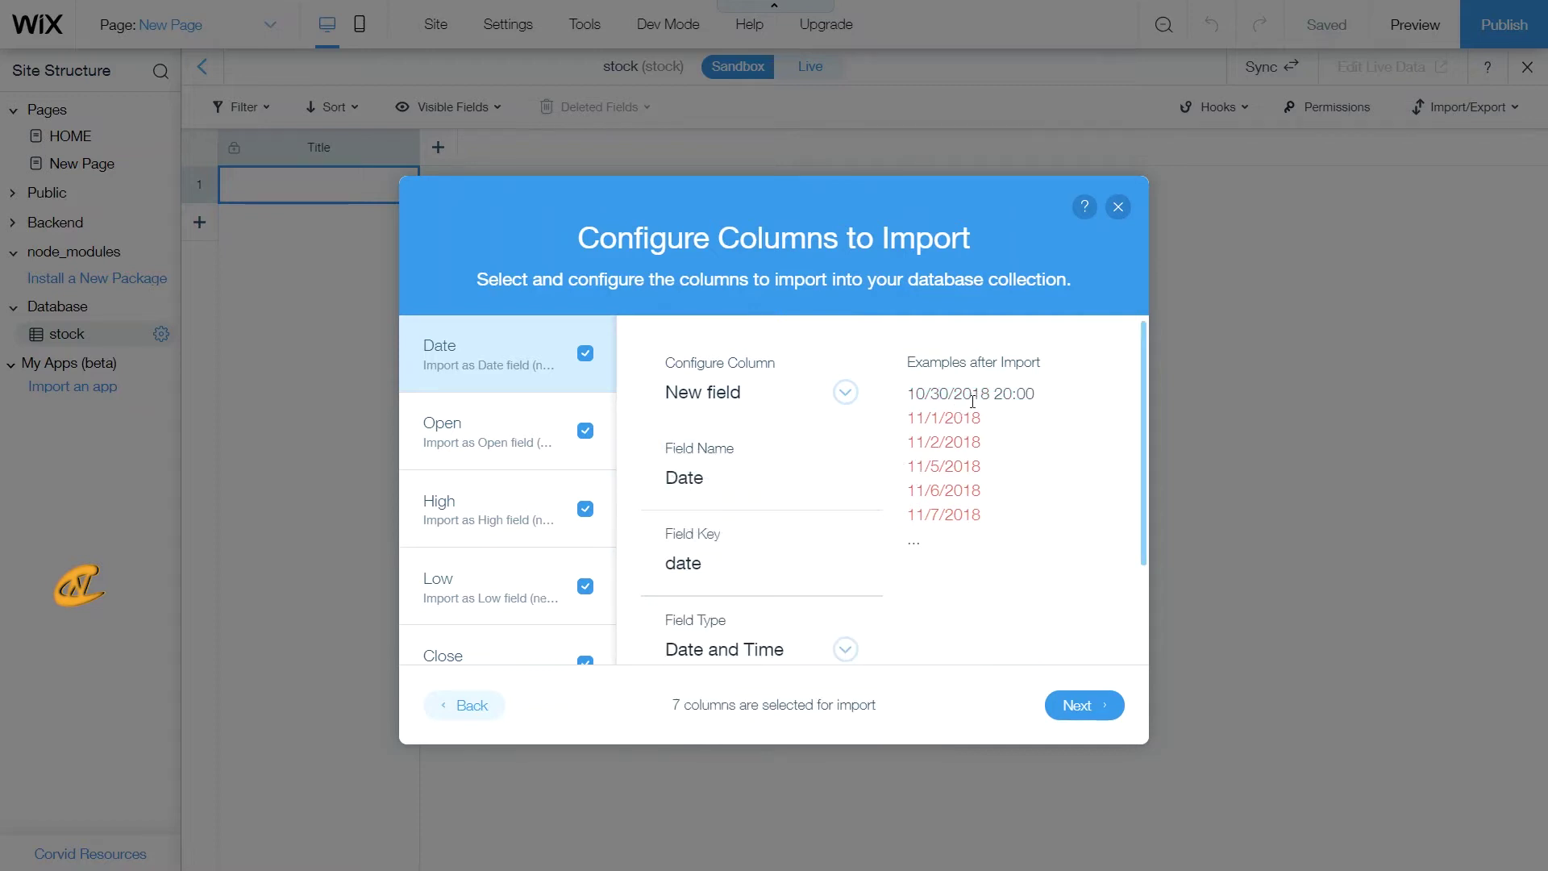
pyautogui.scroll(-3, 769, 562)
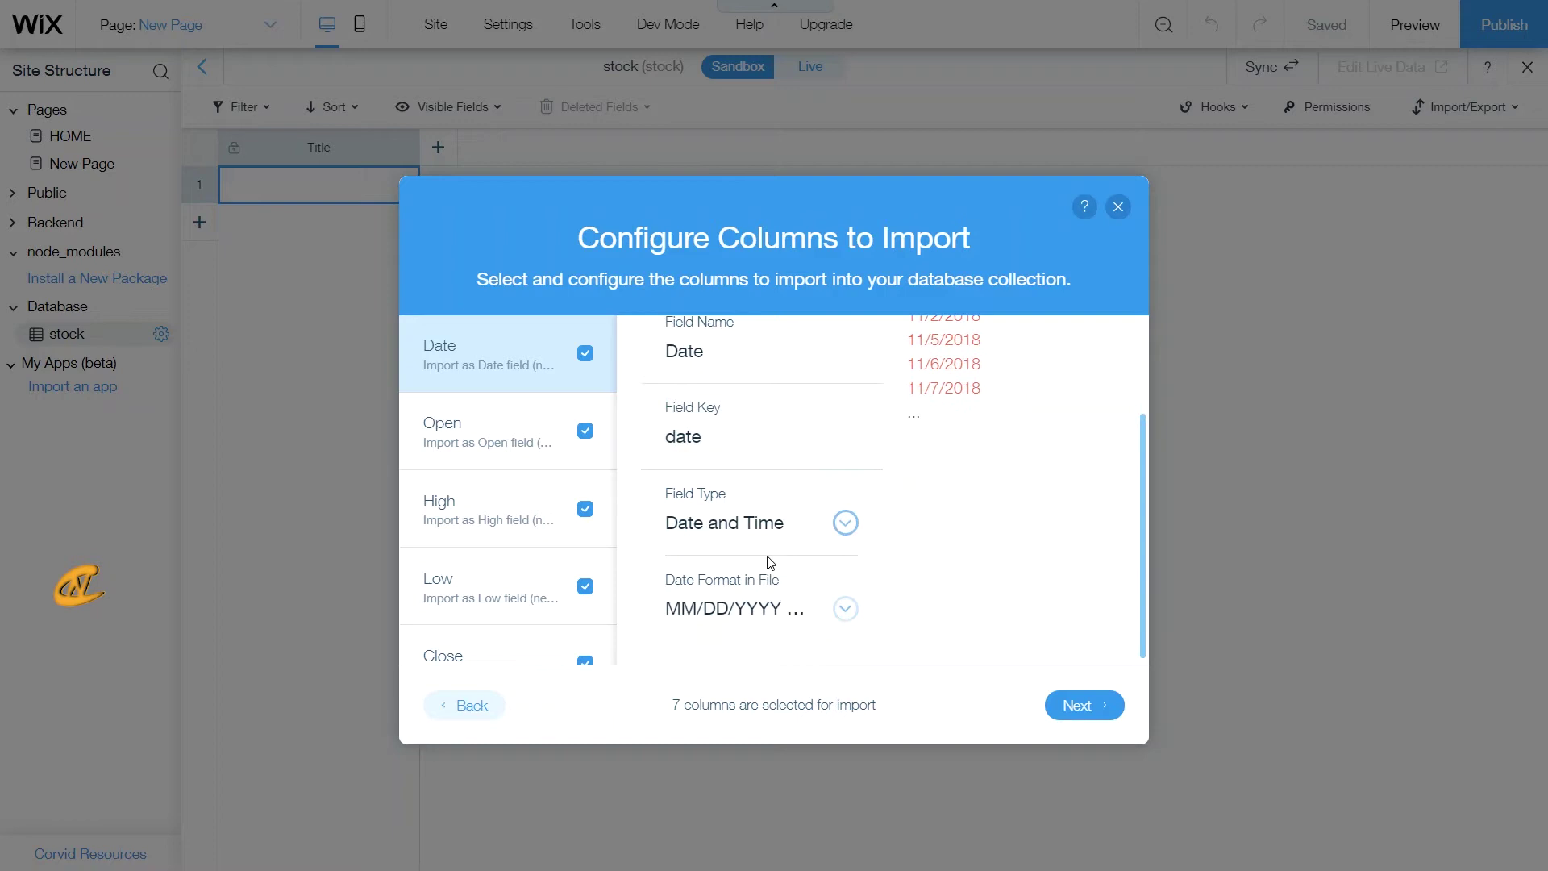
pyautogui.click(786, 608)
pyautogui.click(748, 662)
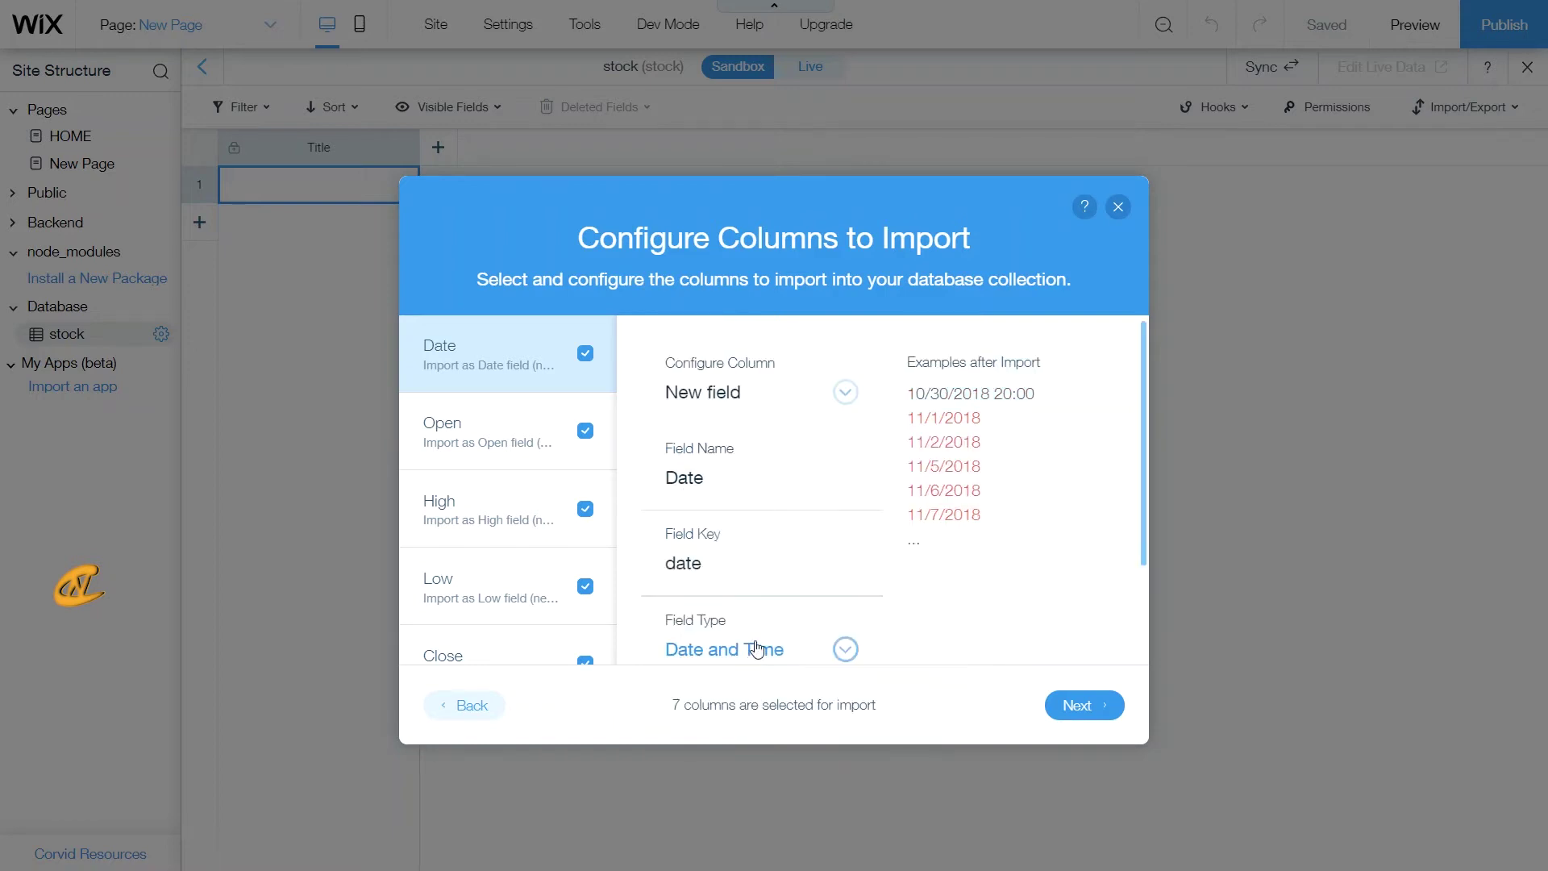
pyautogui.scroll(-3, 906, 574)
pyautogui.scroll(3, 916, 564)
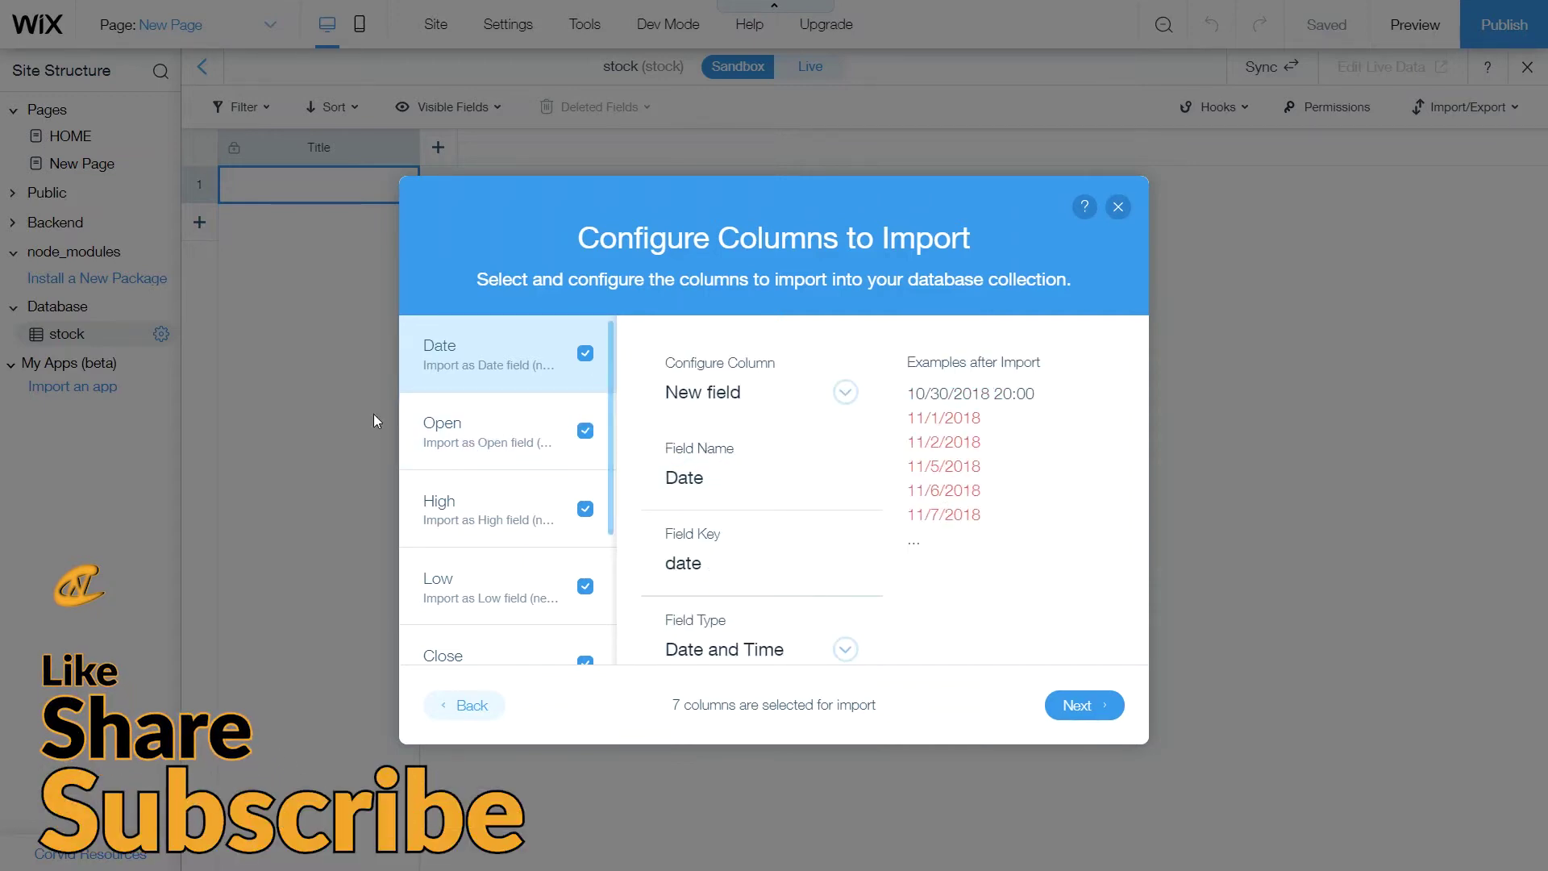
# - Review the Open, High, Low, Close, Adj Close and Volume columns, each a new Number field
pyautogui.click(440, 453)
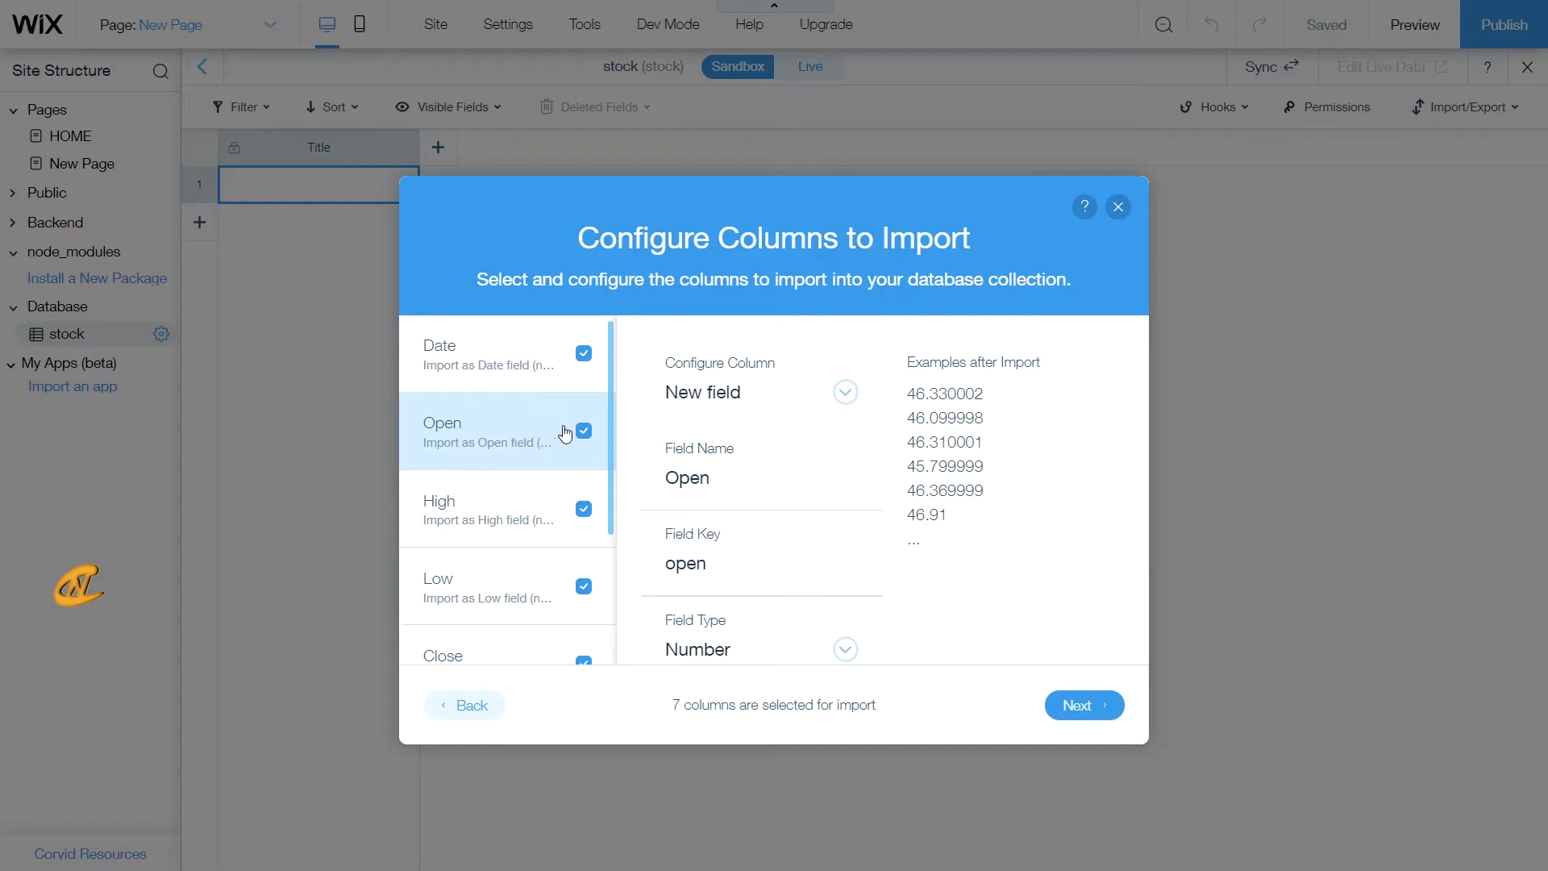
pyautogui.scroll(-1, 745, 427)
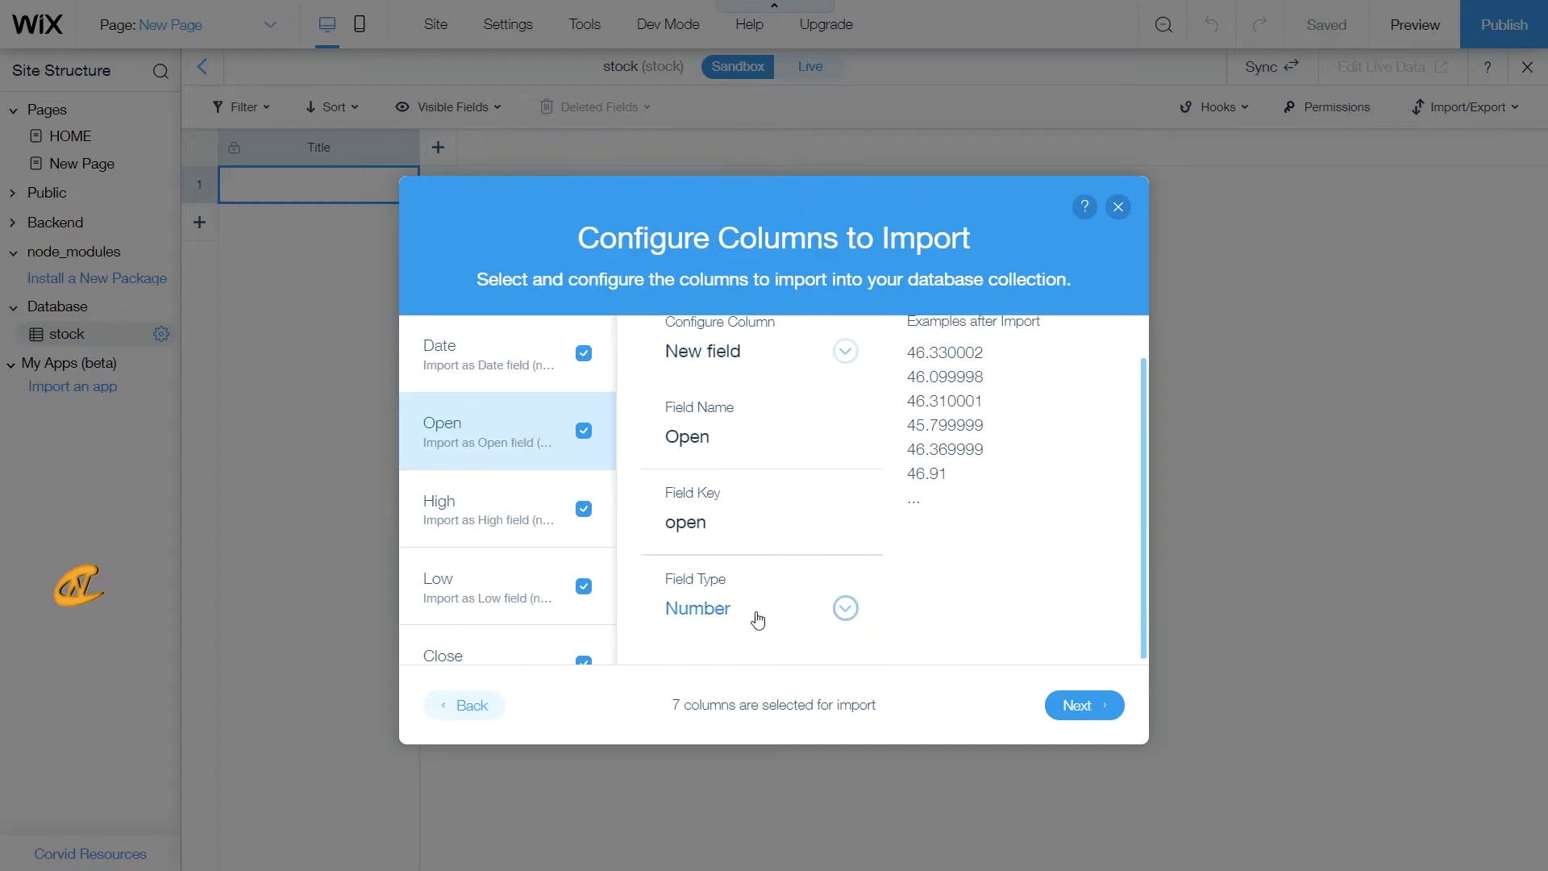
pyautogui.scroll(1, 879, 534)
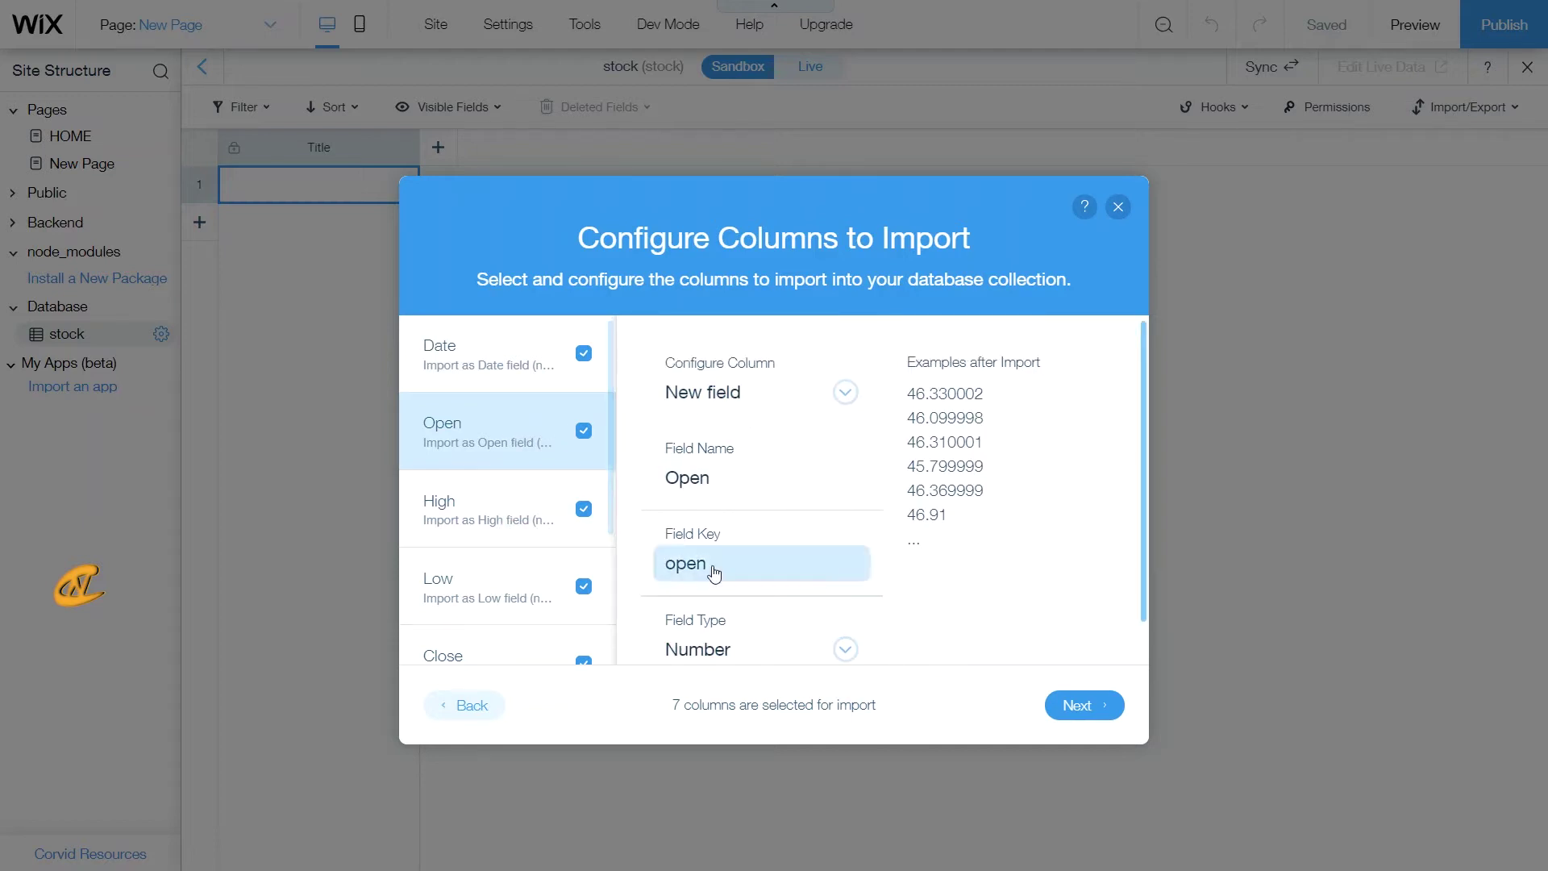
pyautogui.scroll(-1, 774, 594)
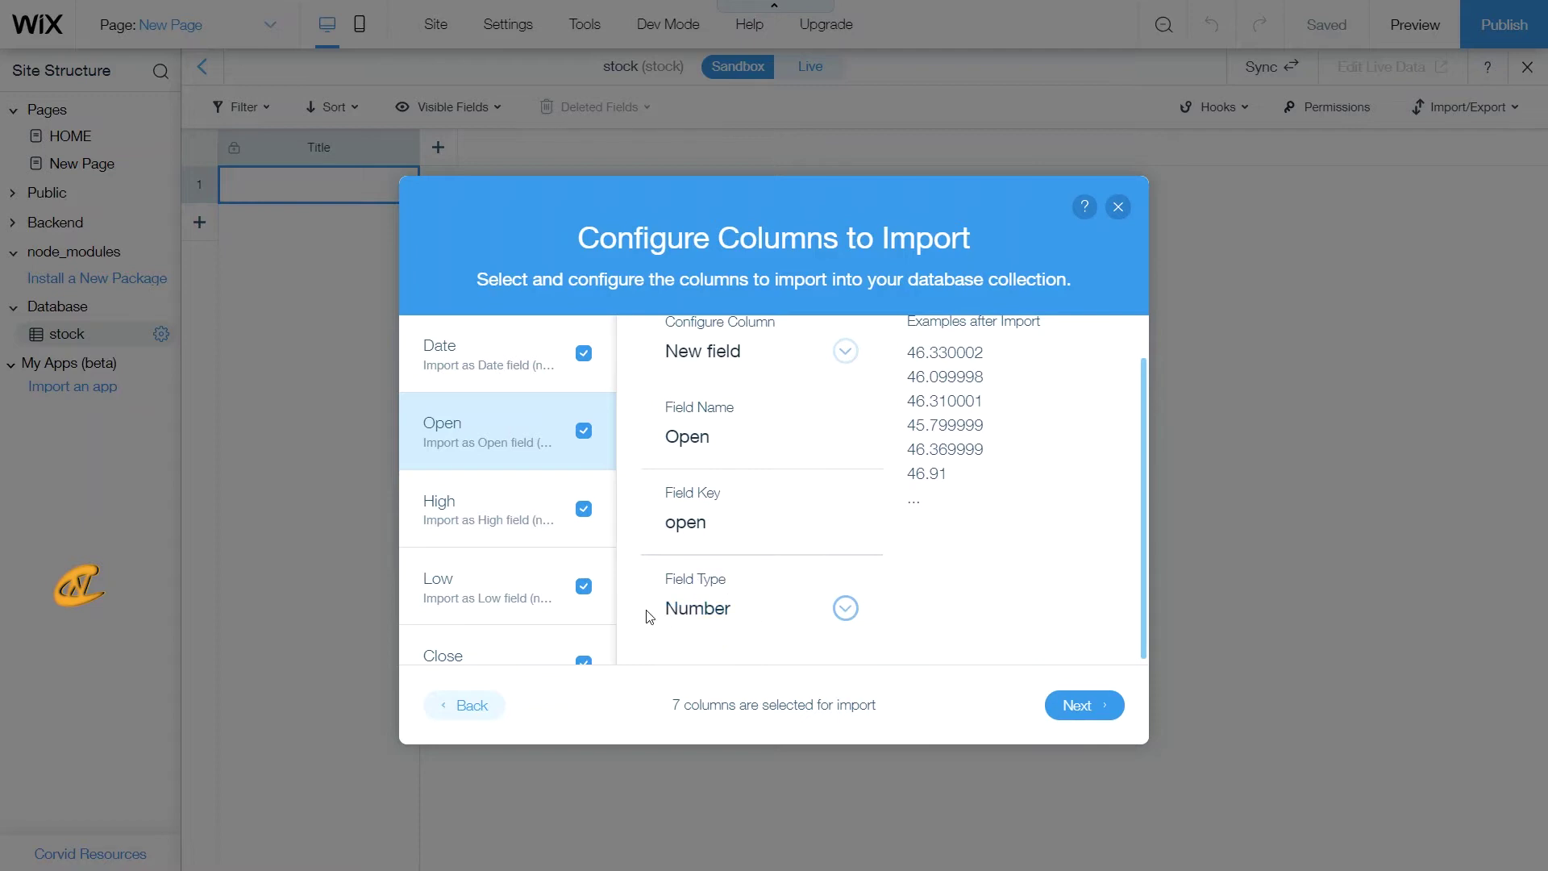
pyautogui.click(500, 538)
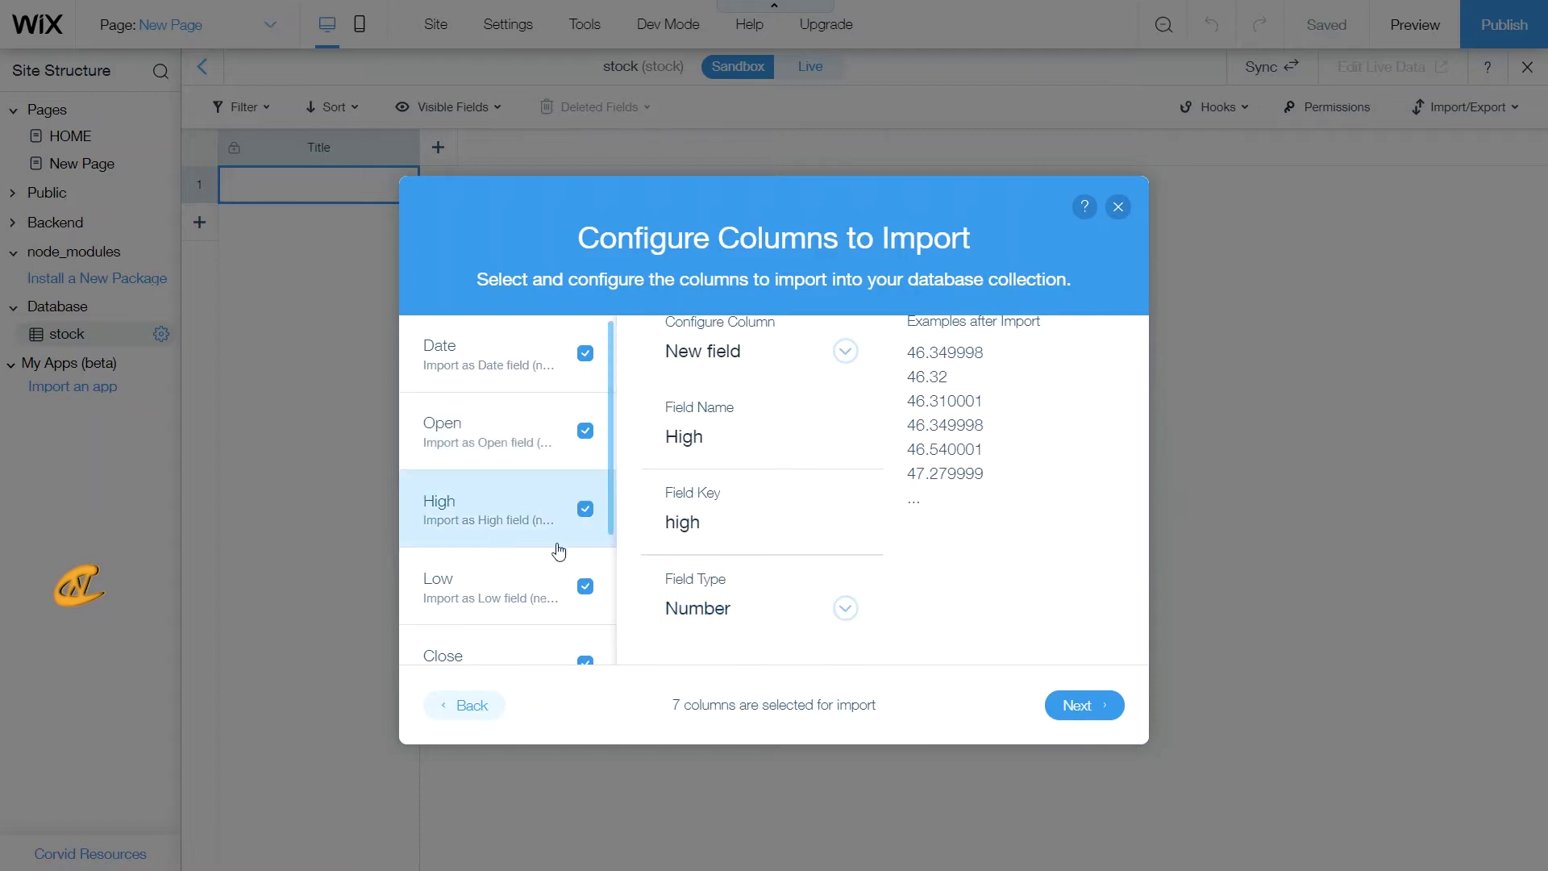
pyautogui.click(480, 578)
pyautogui.scroll(-4, 496, 556)
pyautogui.click(500, 491)
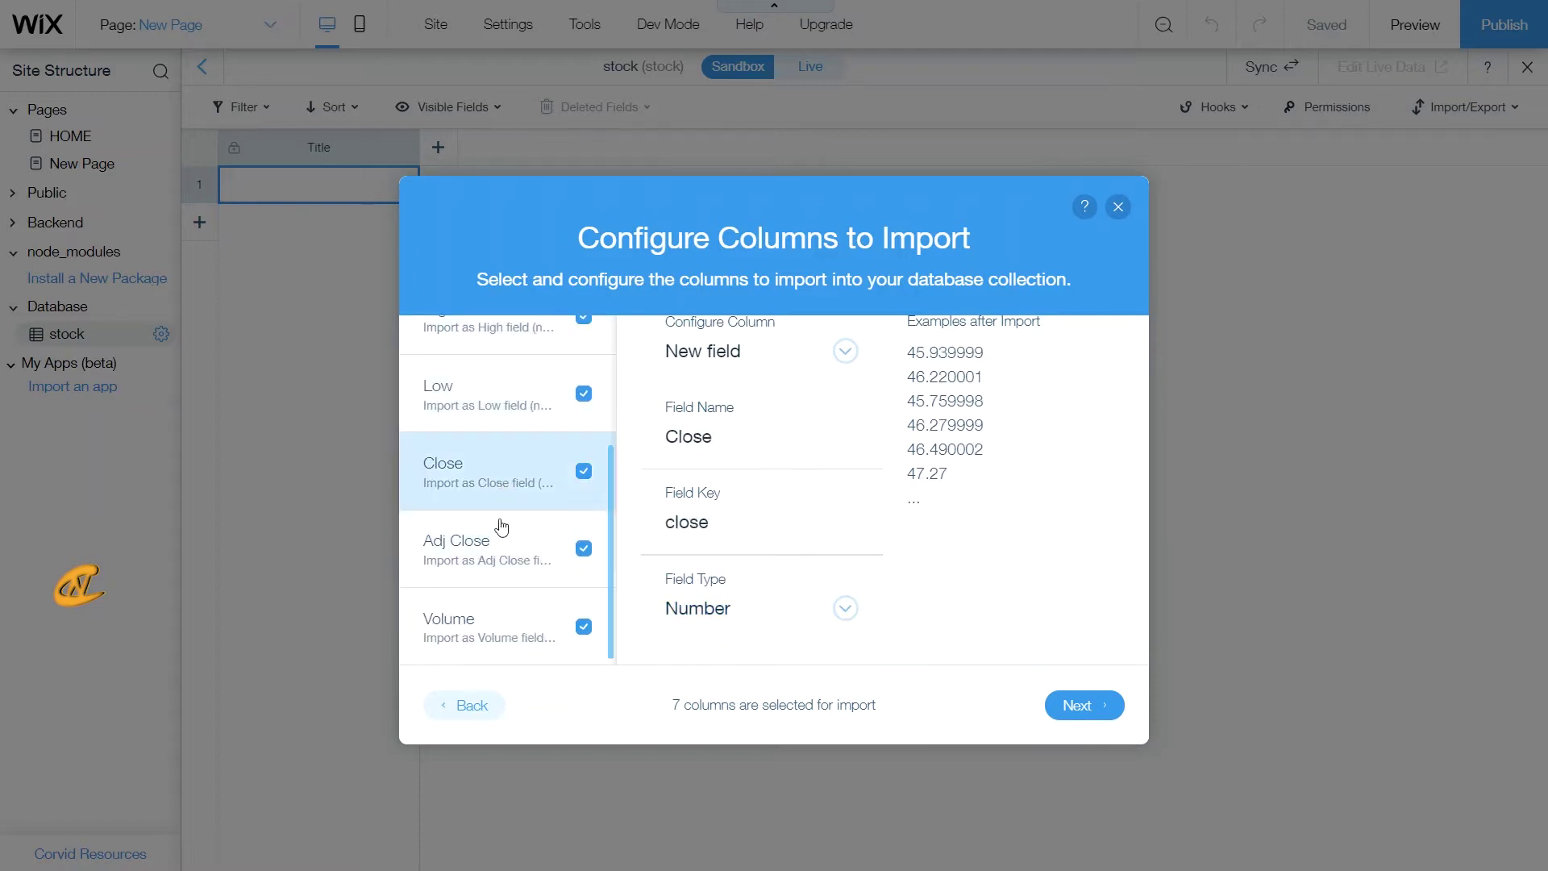
pyautogui.click(500, 540)
pyautogui.click(488, 603)
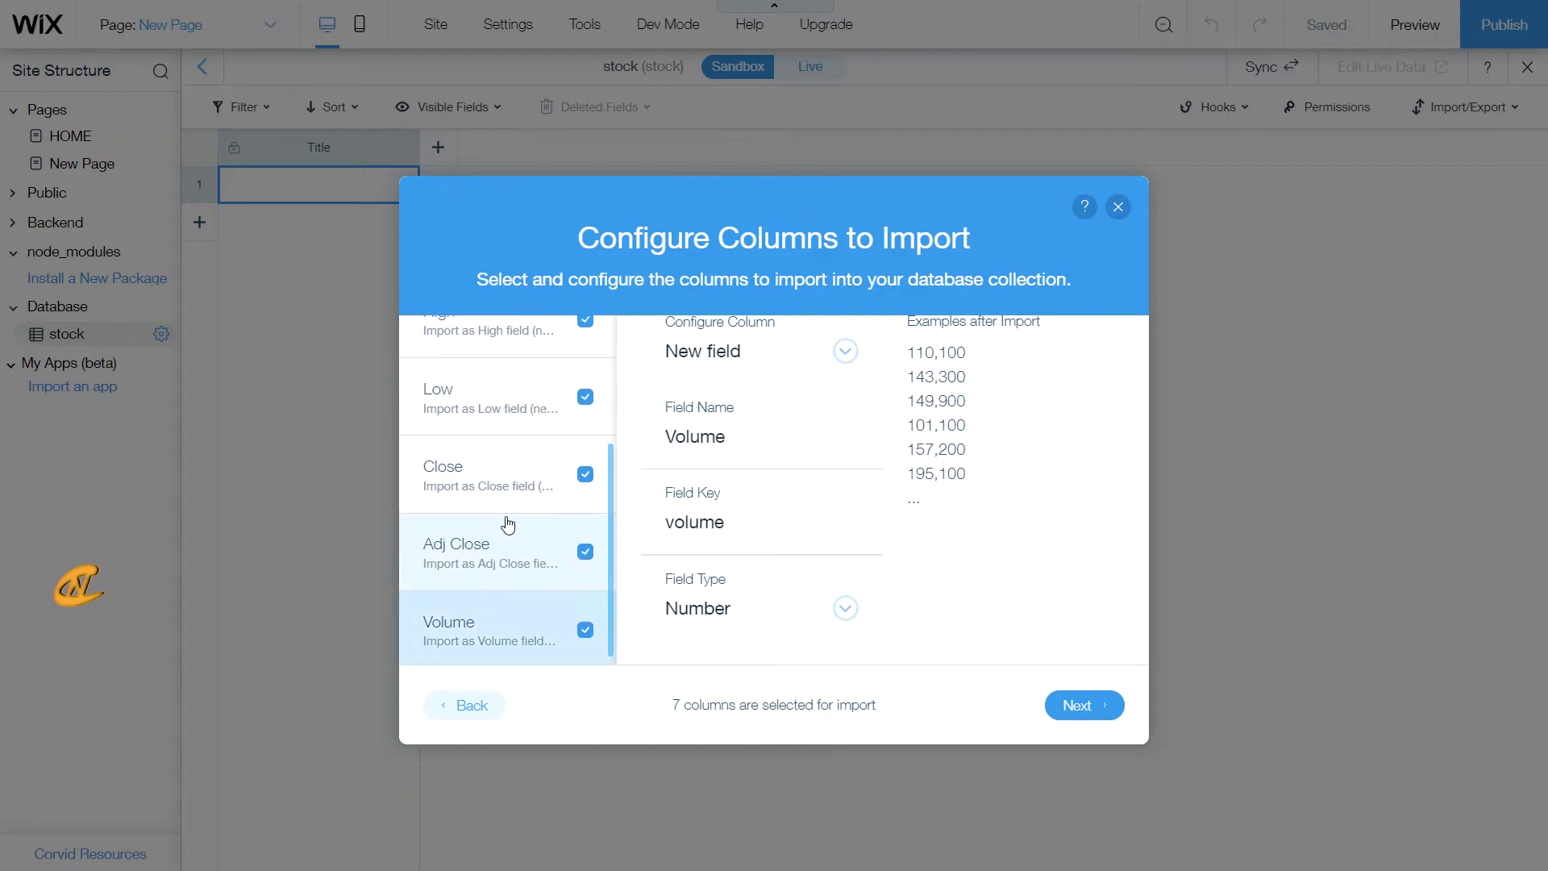
pyautogui.scroll(3, 508, 516)
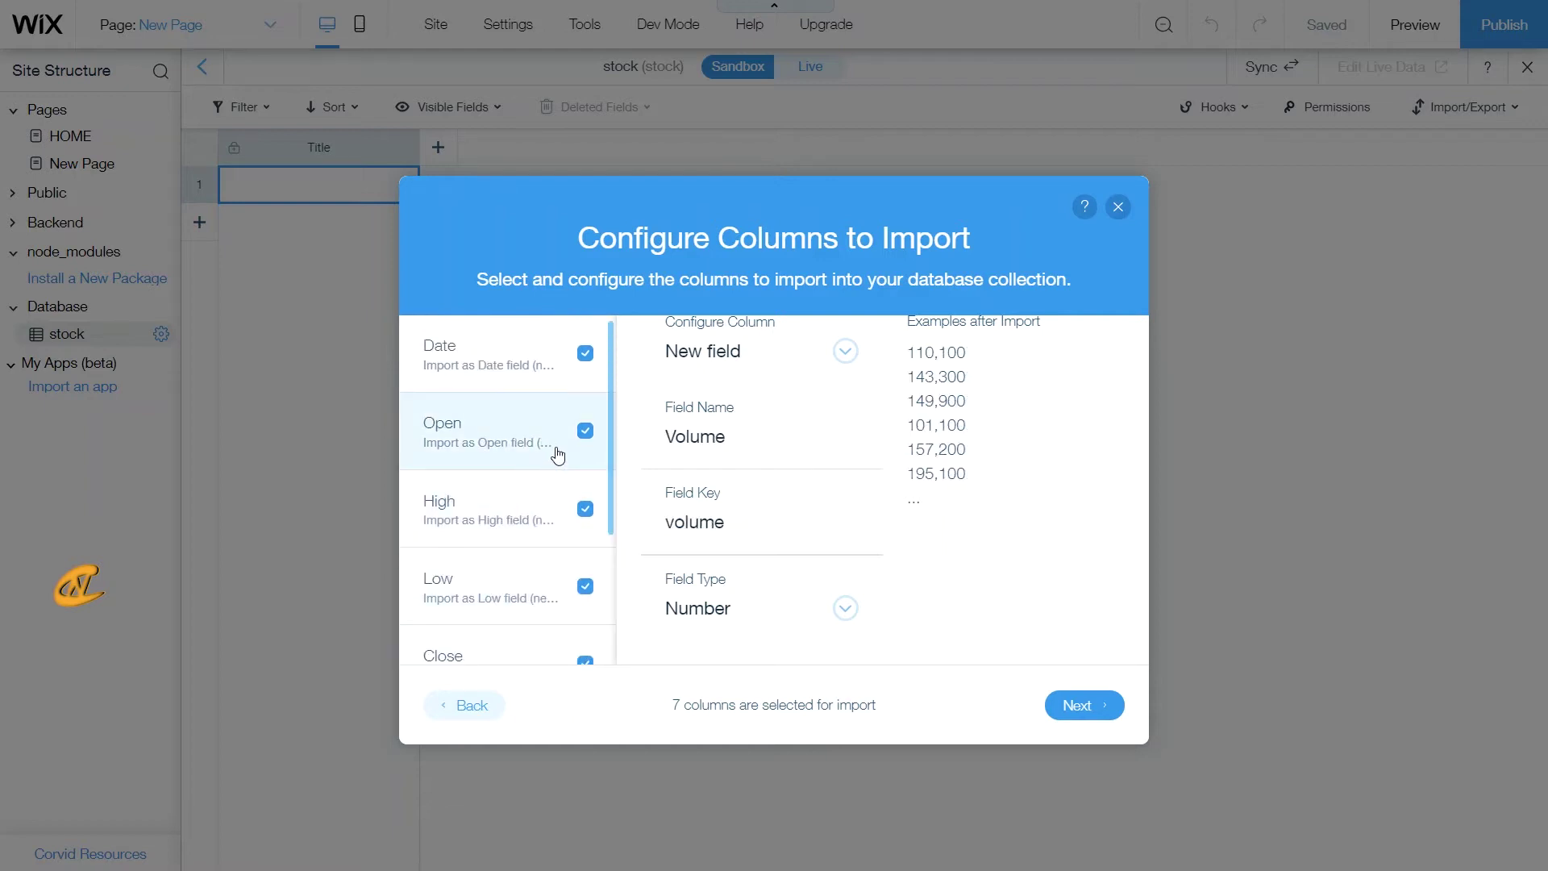
pyautogui.scroll(1, 796, 537)
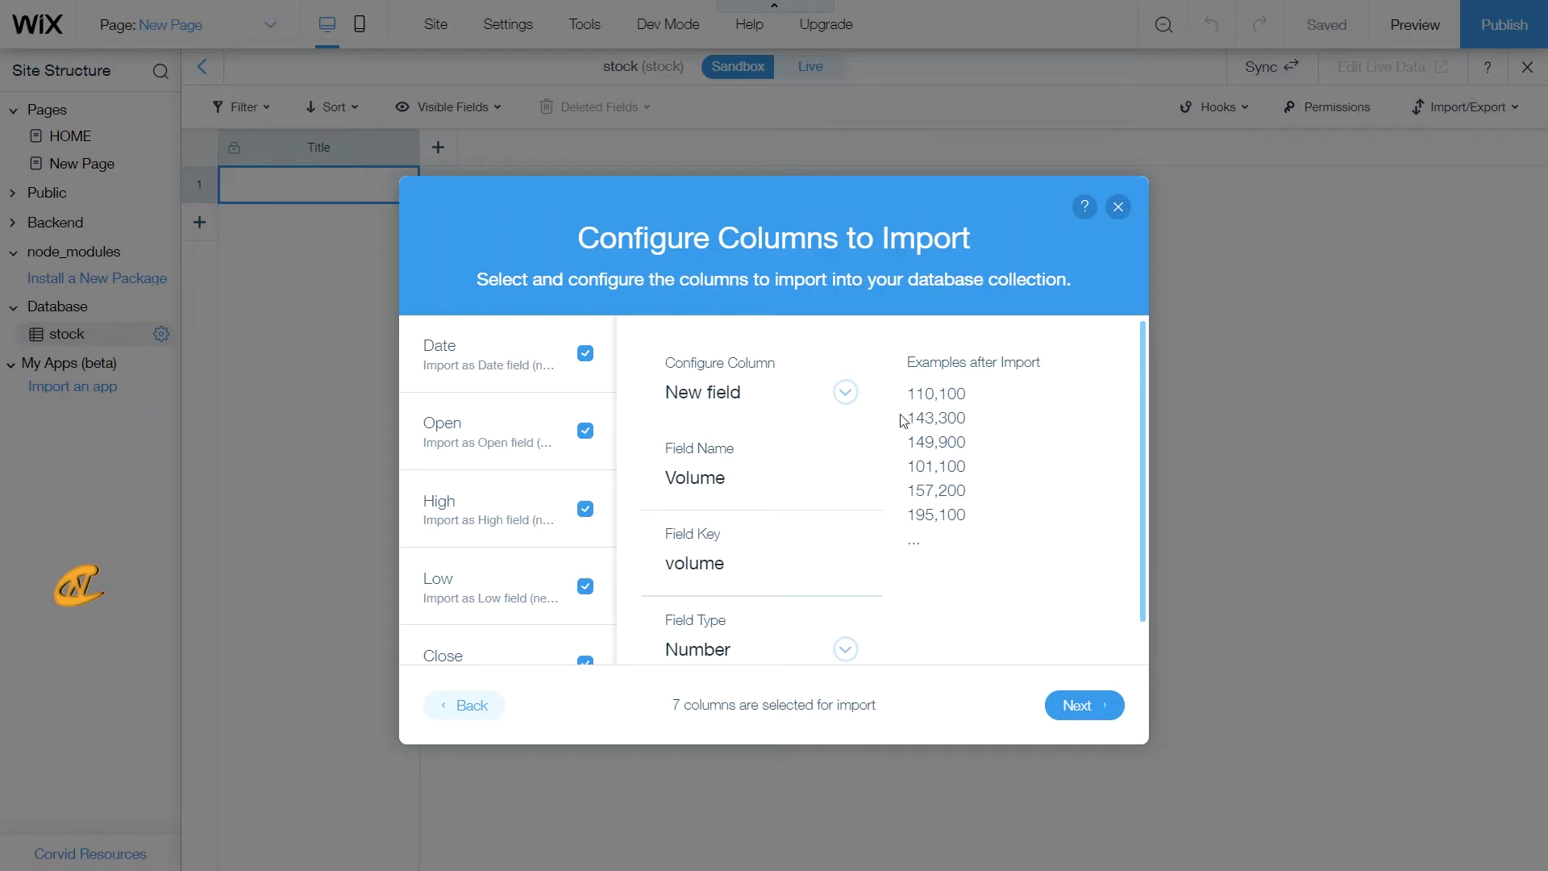
# - Look over the column settings and advance to the Review File Import step
pyautogui.scroll(-1, 904, 447)
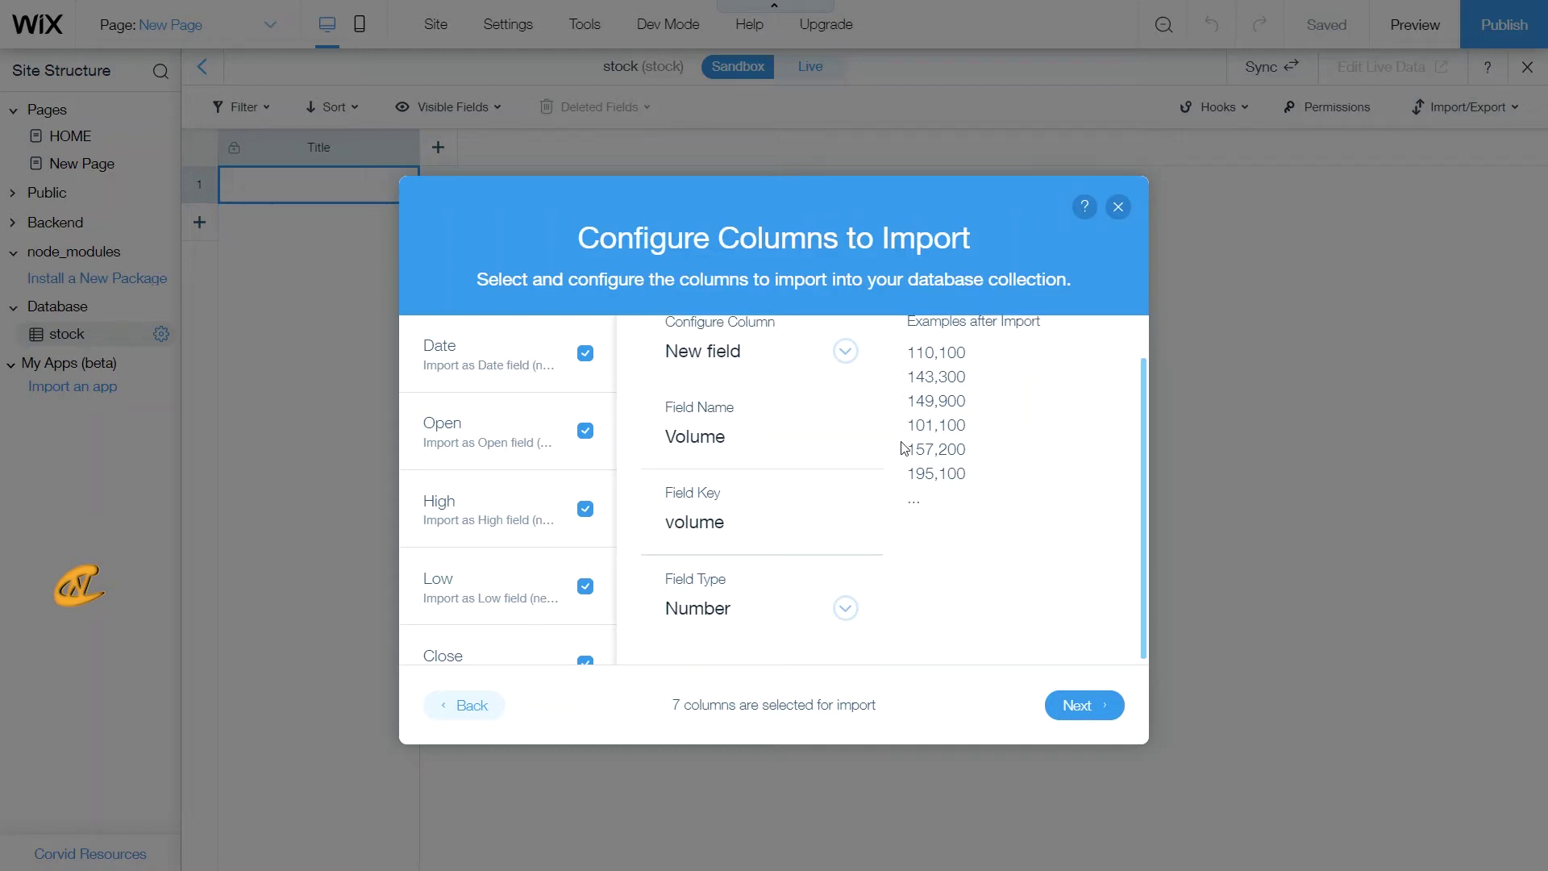
pyautogui.scroll(1, 907, 452)
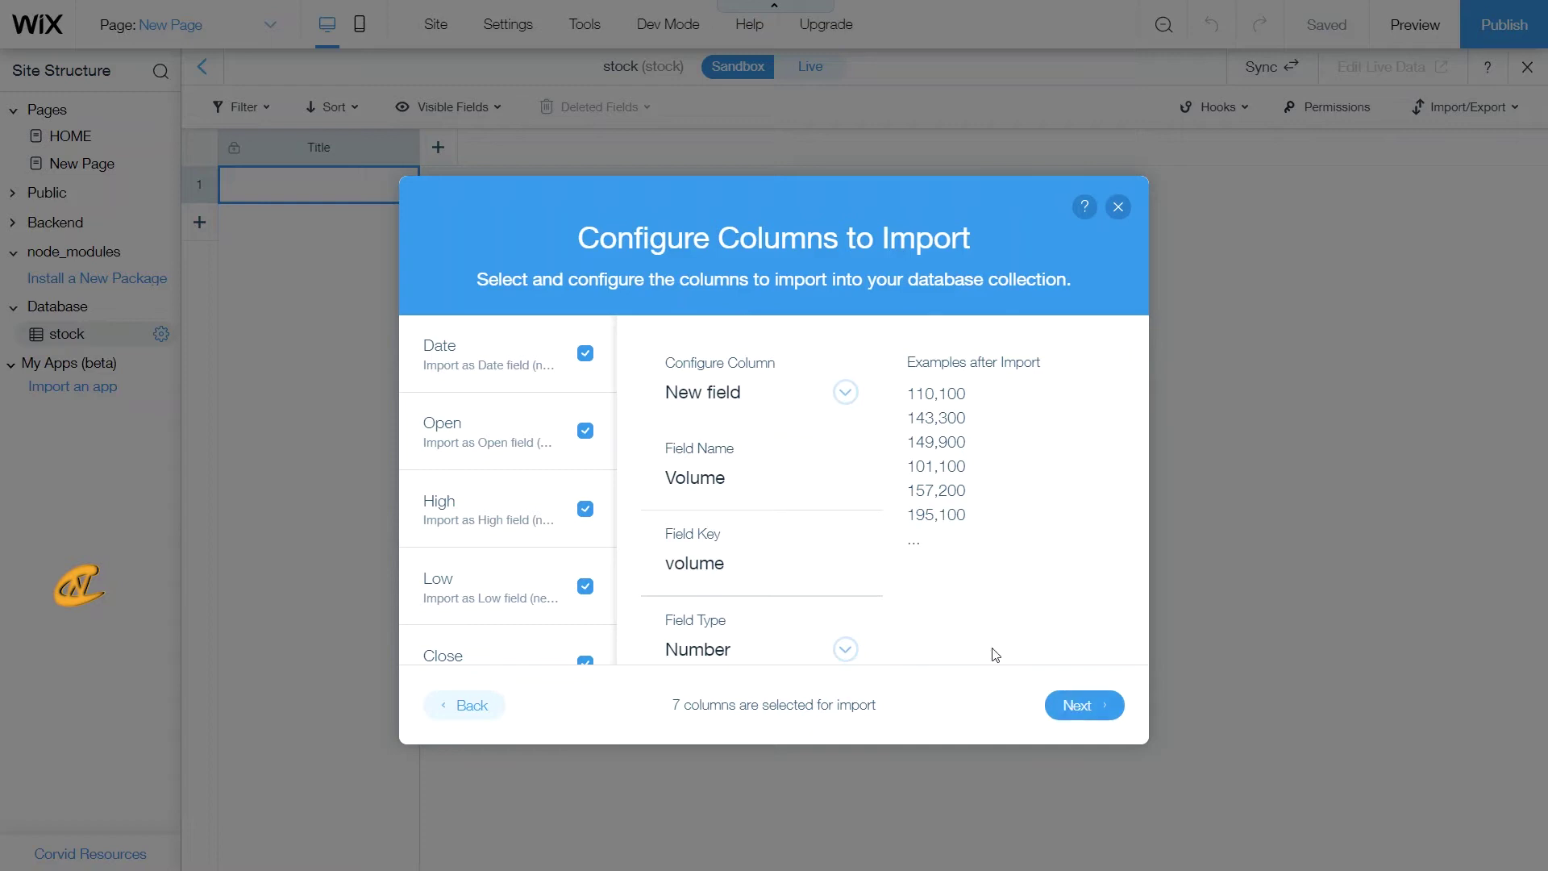
pyautogui.scroll(-3, 495, 435)
pyautogui.scroll(3, 493, 435)
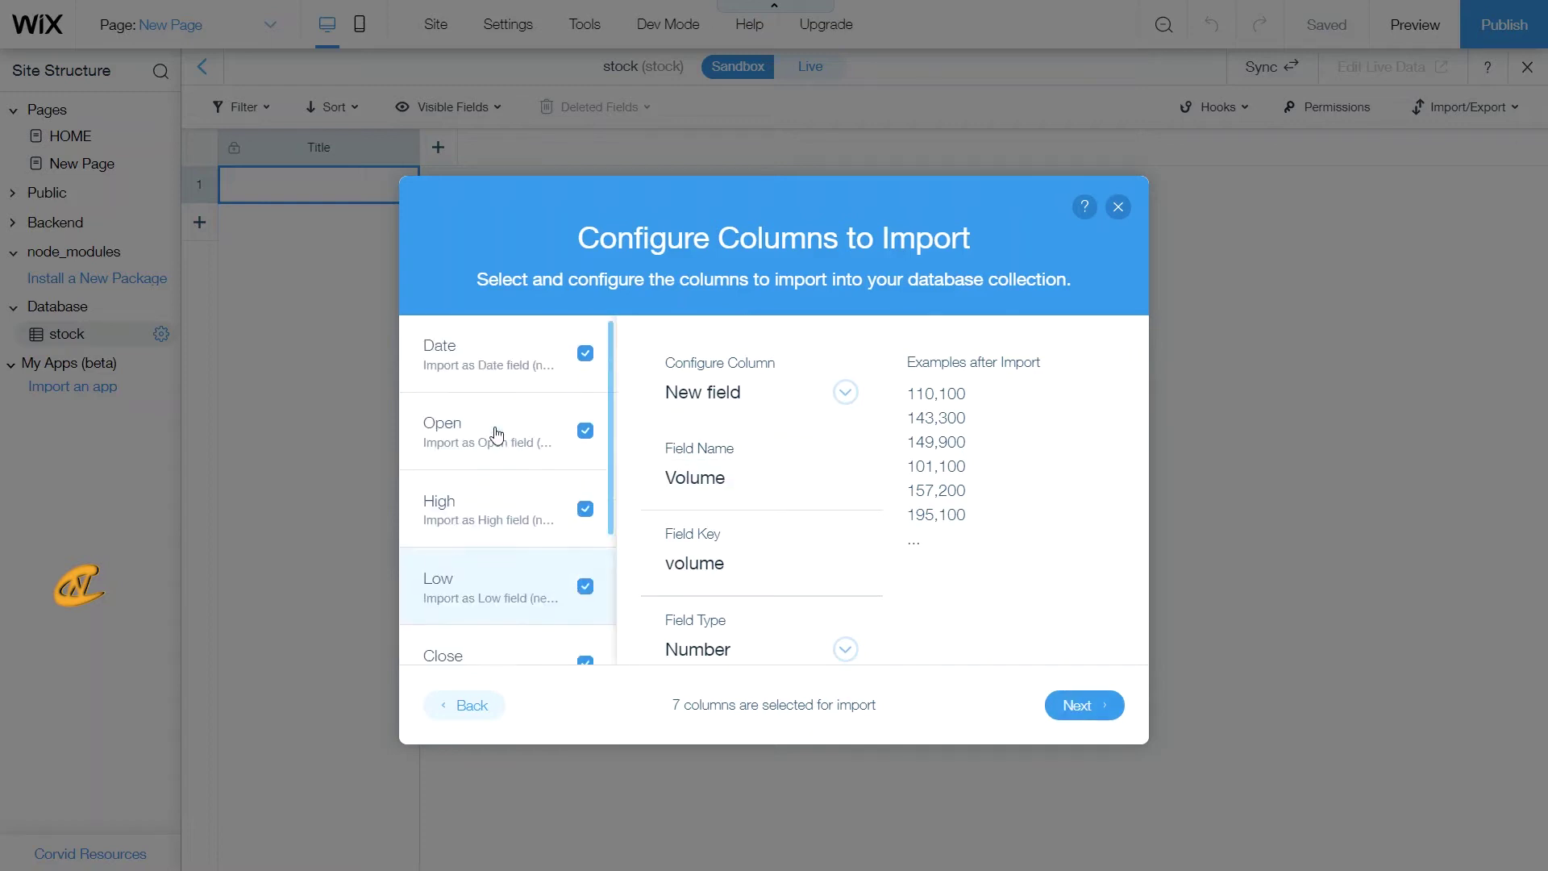
pyautogui.click(1077, 706)
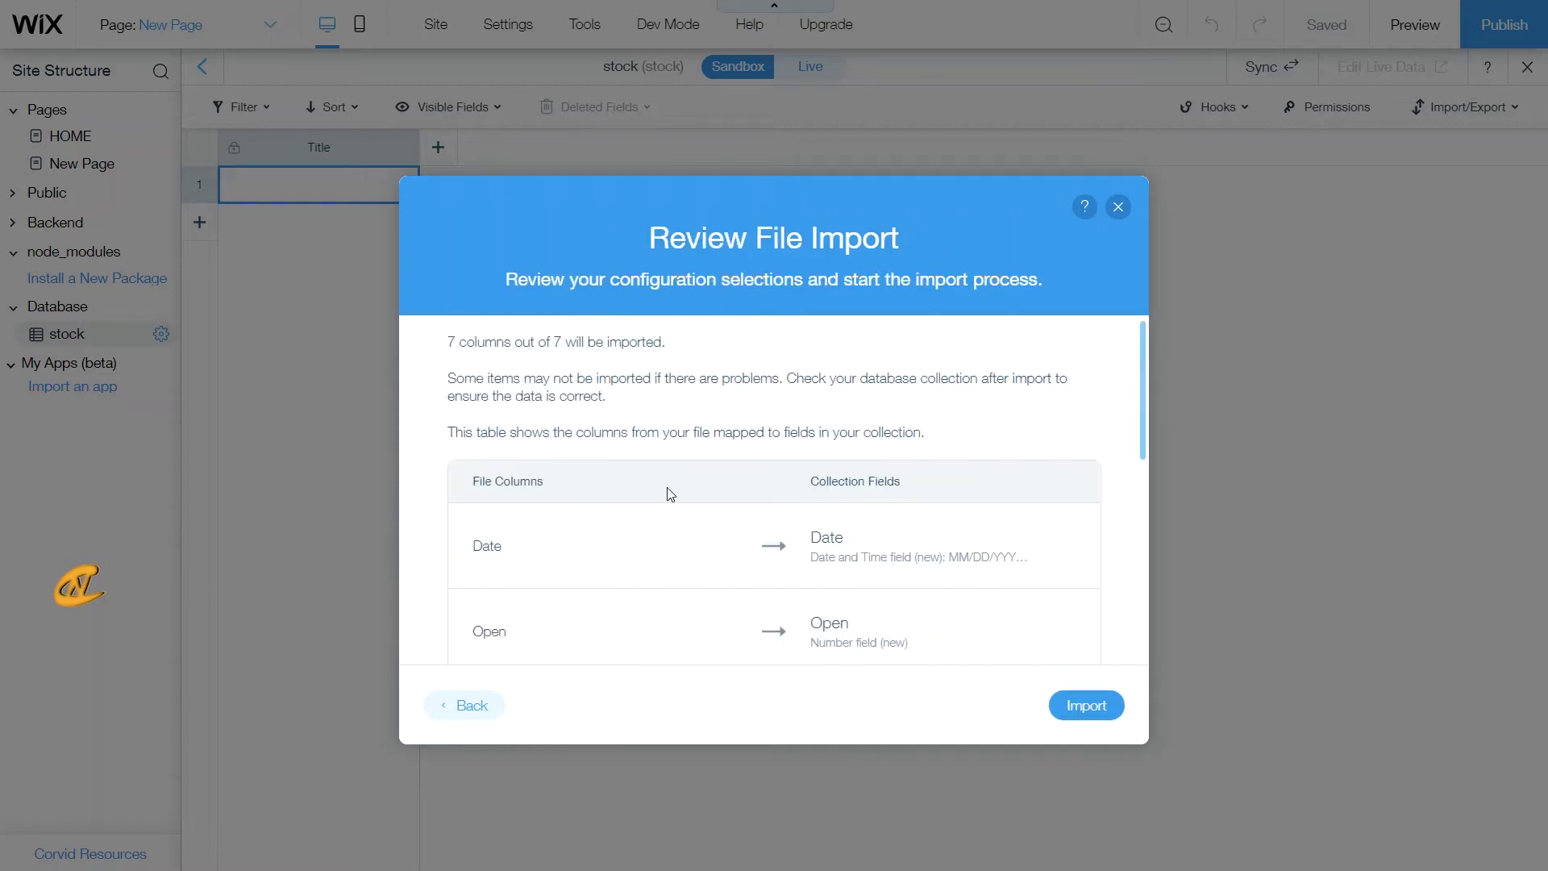
# - Check the 7-column mapping table and run the import into stock
pyautogui.scroll(-2, 686, 427)
pyautogui.scroll(2, 689, 428)
pyautogui.scroll(-5, 511, 408)
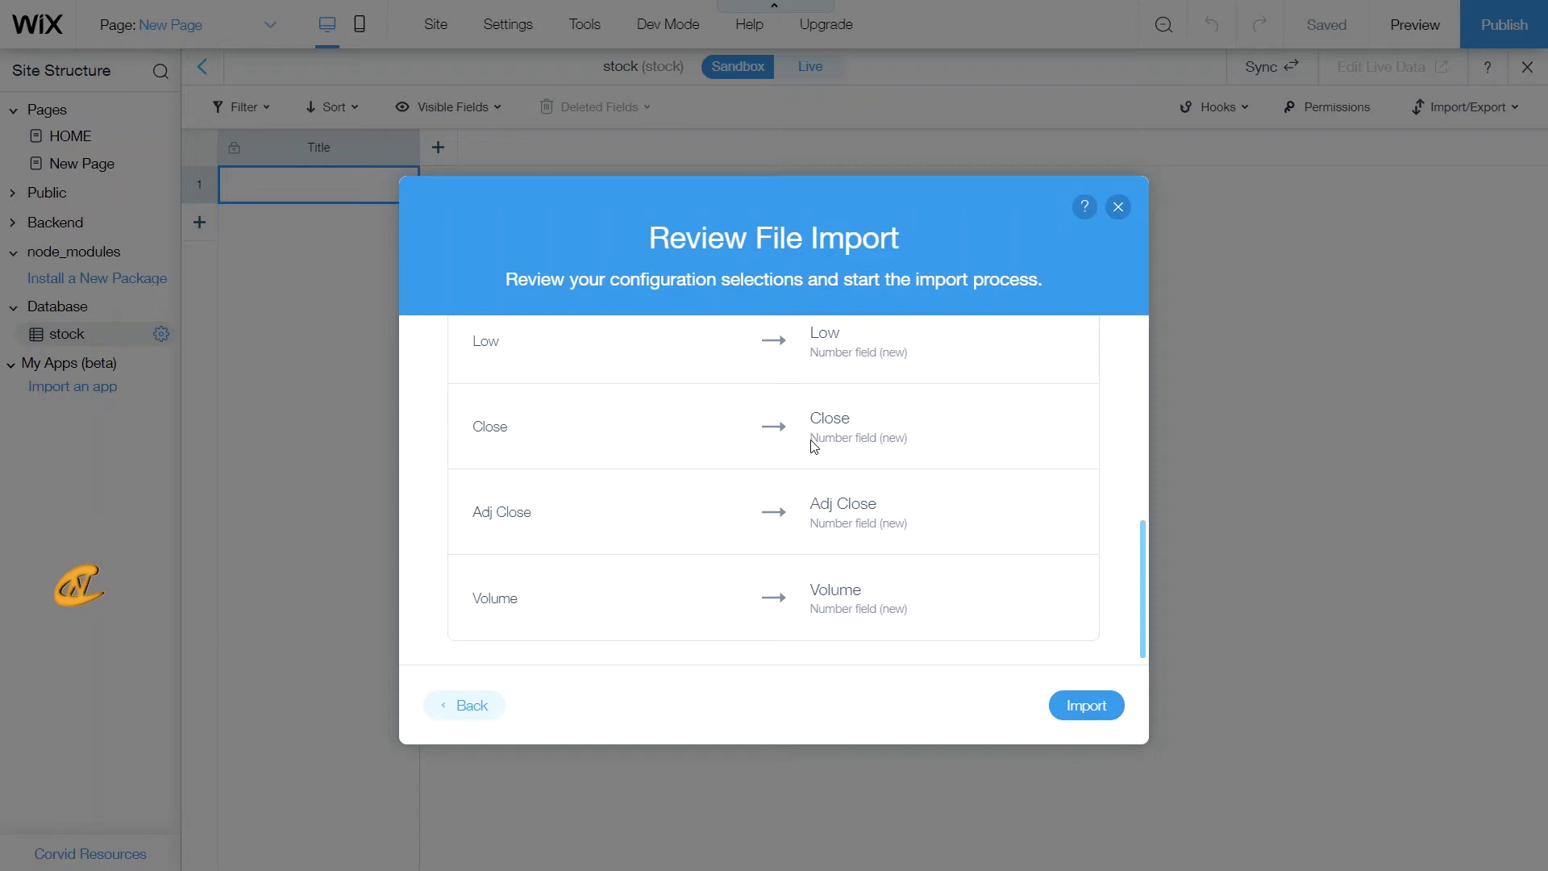
pyautogui.scroll(1, 1018, 560)
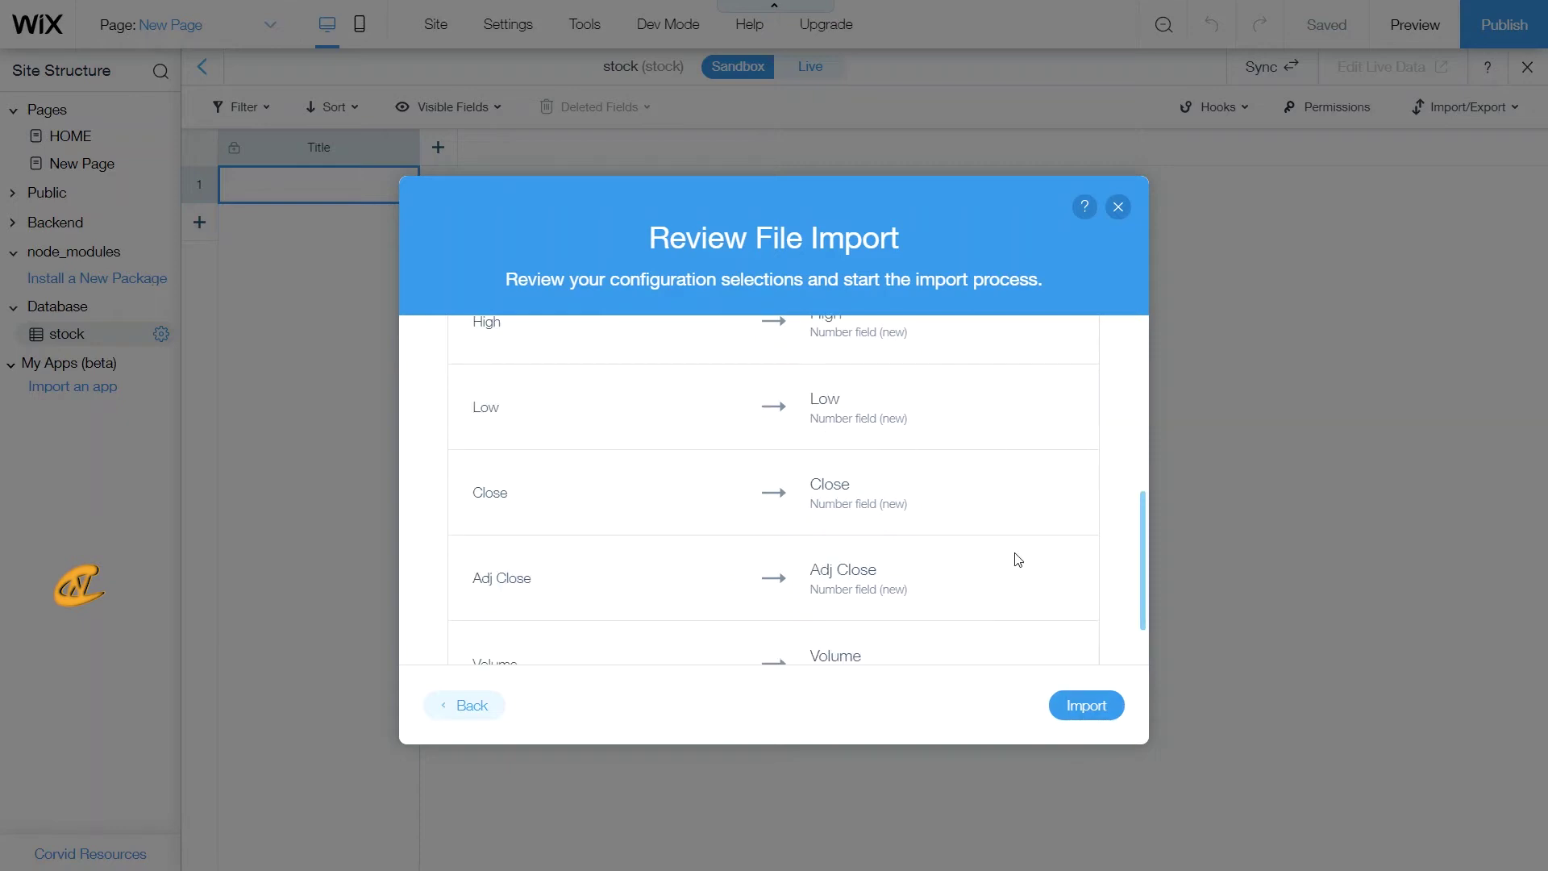
pyautogui.scroll(5, 1019, 559)
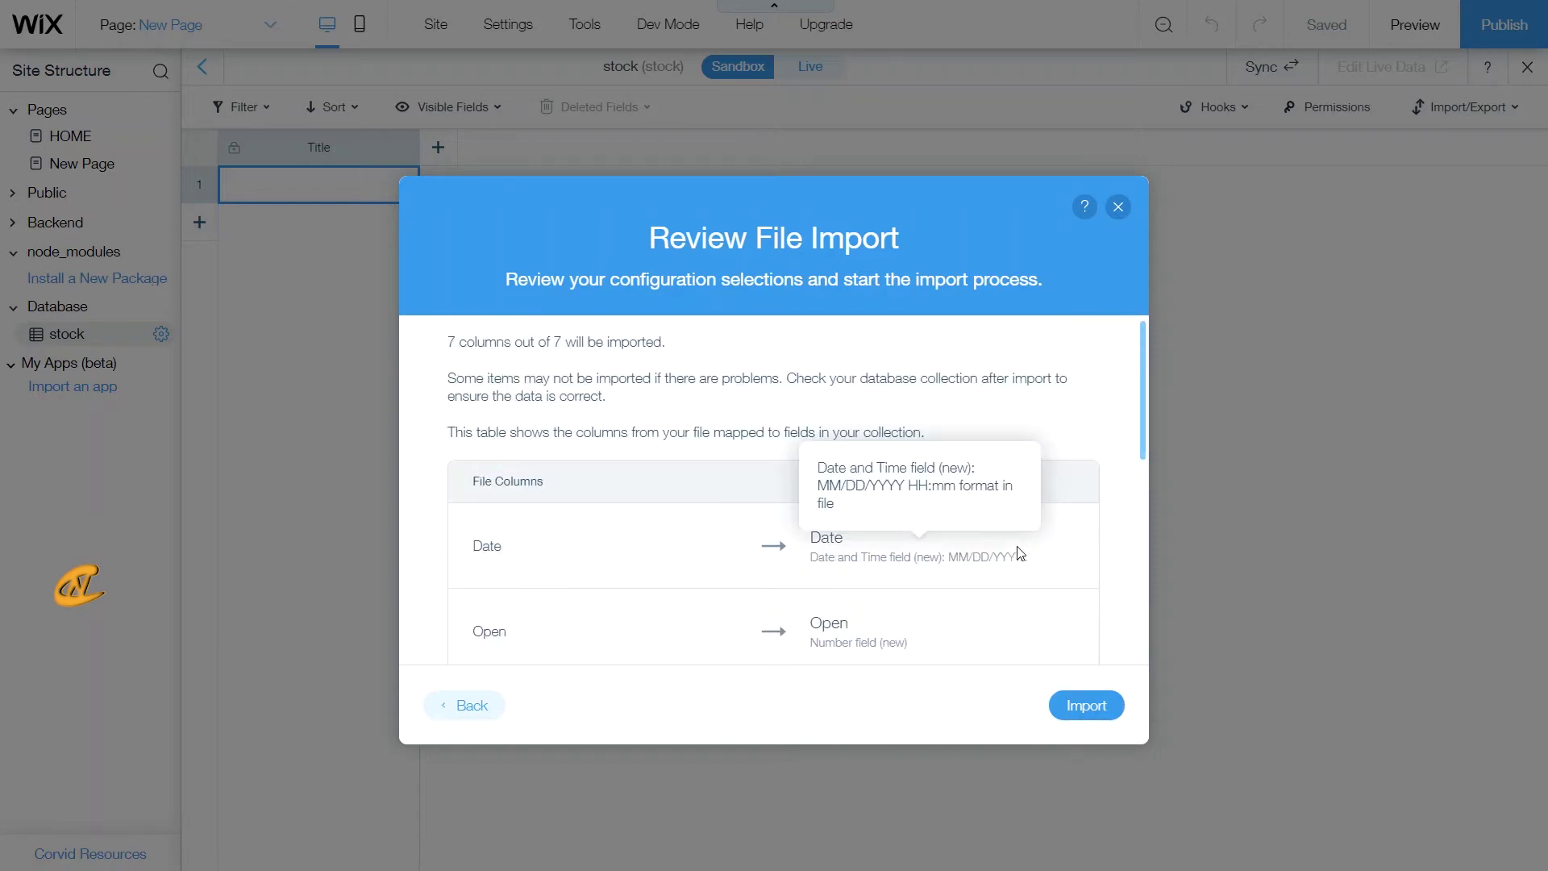
pyautogui.click(1076, 710)
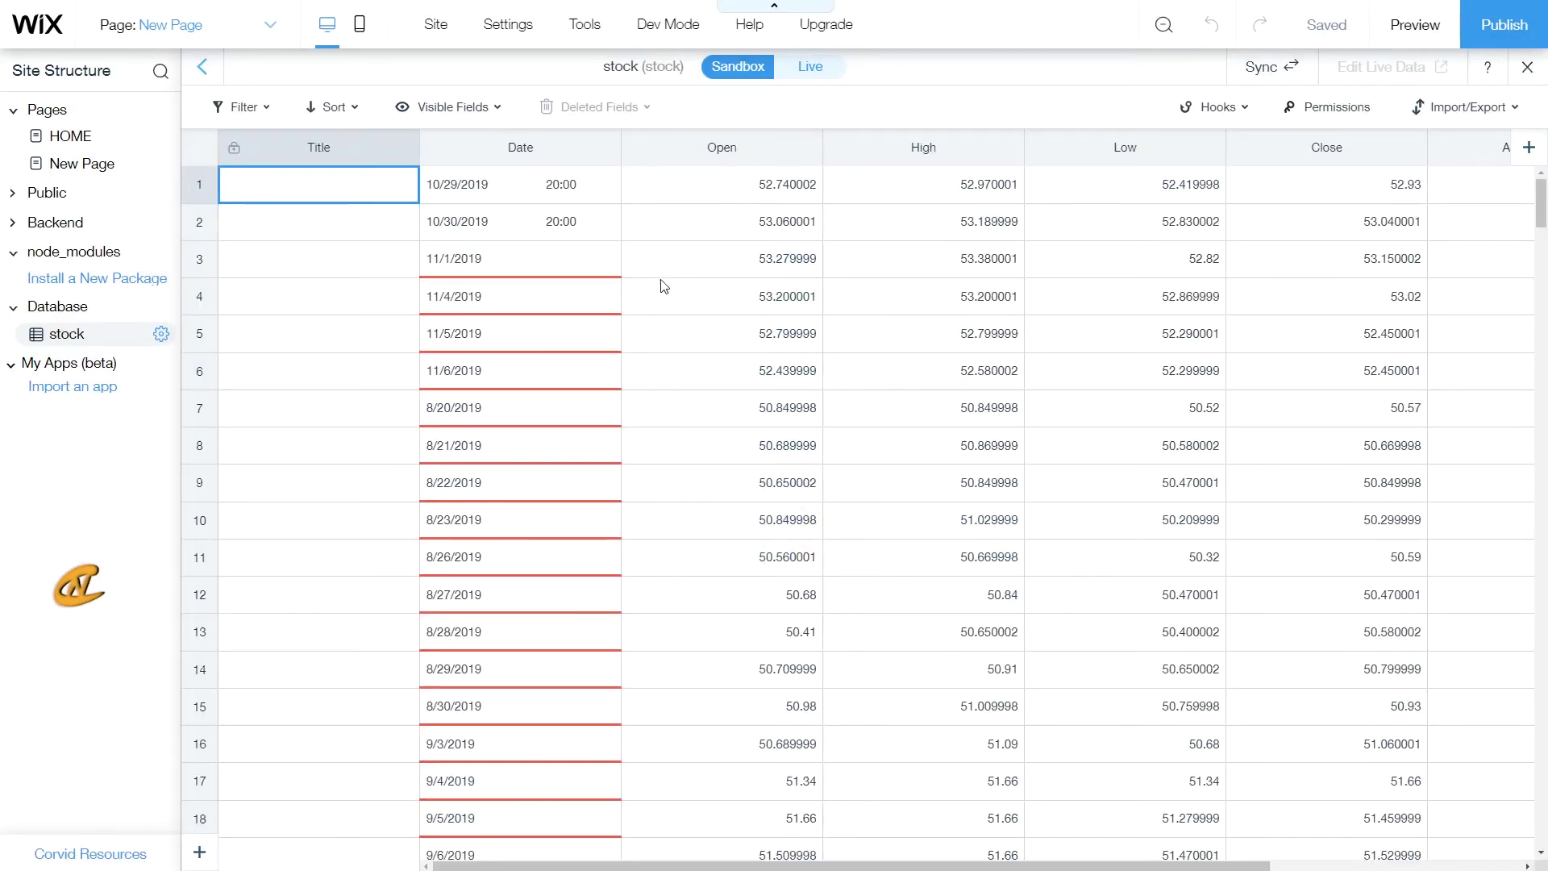
# - Inspect the imported stock rows across all columns, then bring up the sandbox-to-live Sync Options
pyautogui.moveTo(496, 263)
pyautogui.scroll(-15, 552, 262)
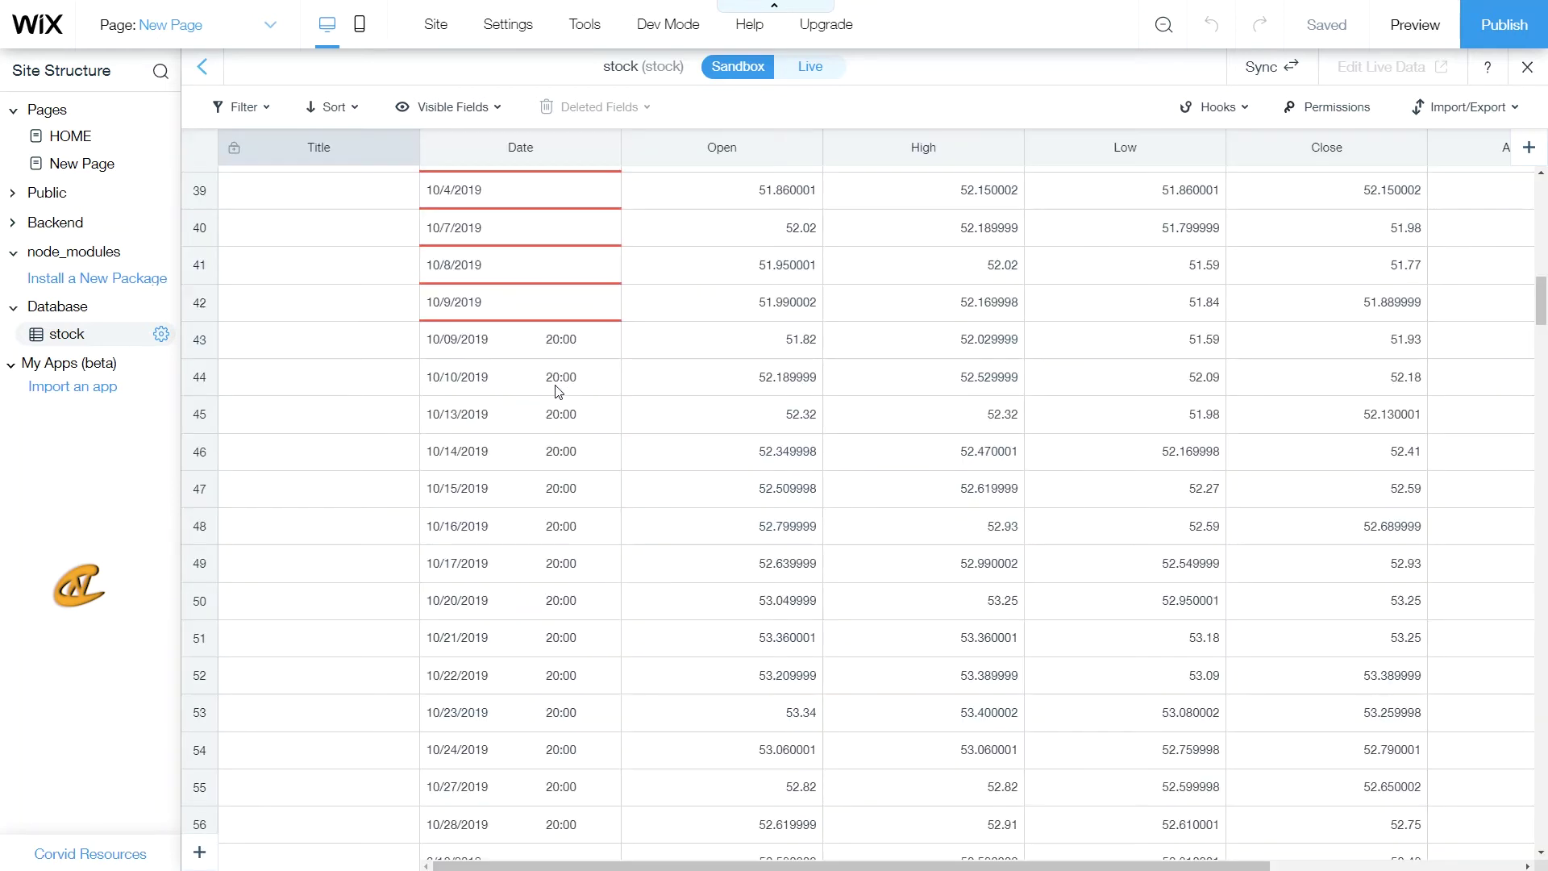
pyautogui.scroll(-14, 560, 388)
pyautogui.scroll(20, 561, 384)
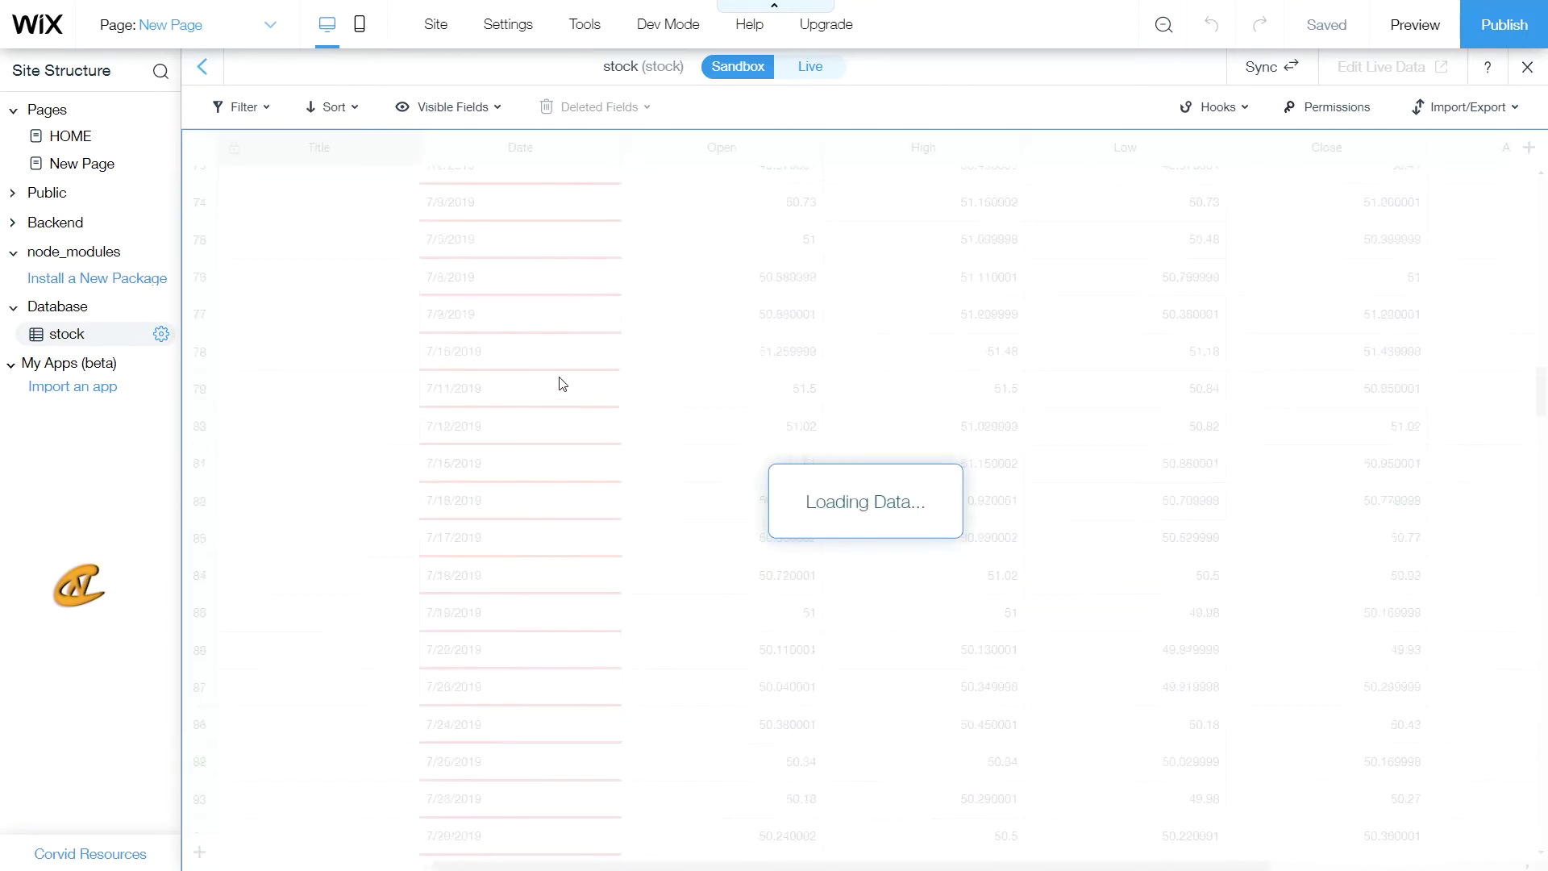
pyautogui.scroll(3, 561, 381)
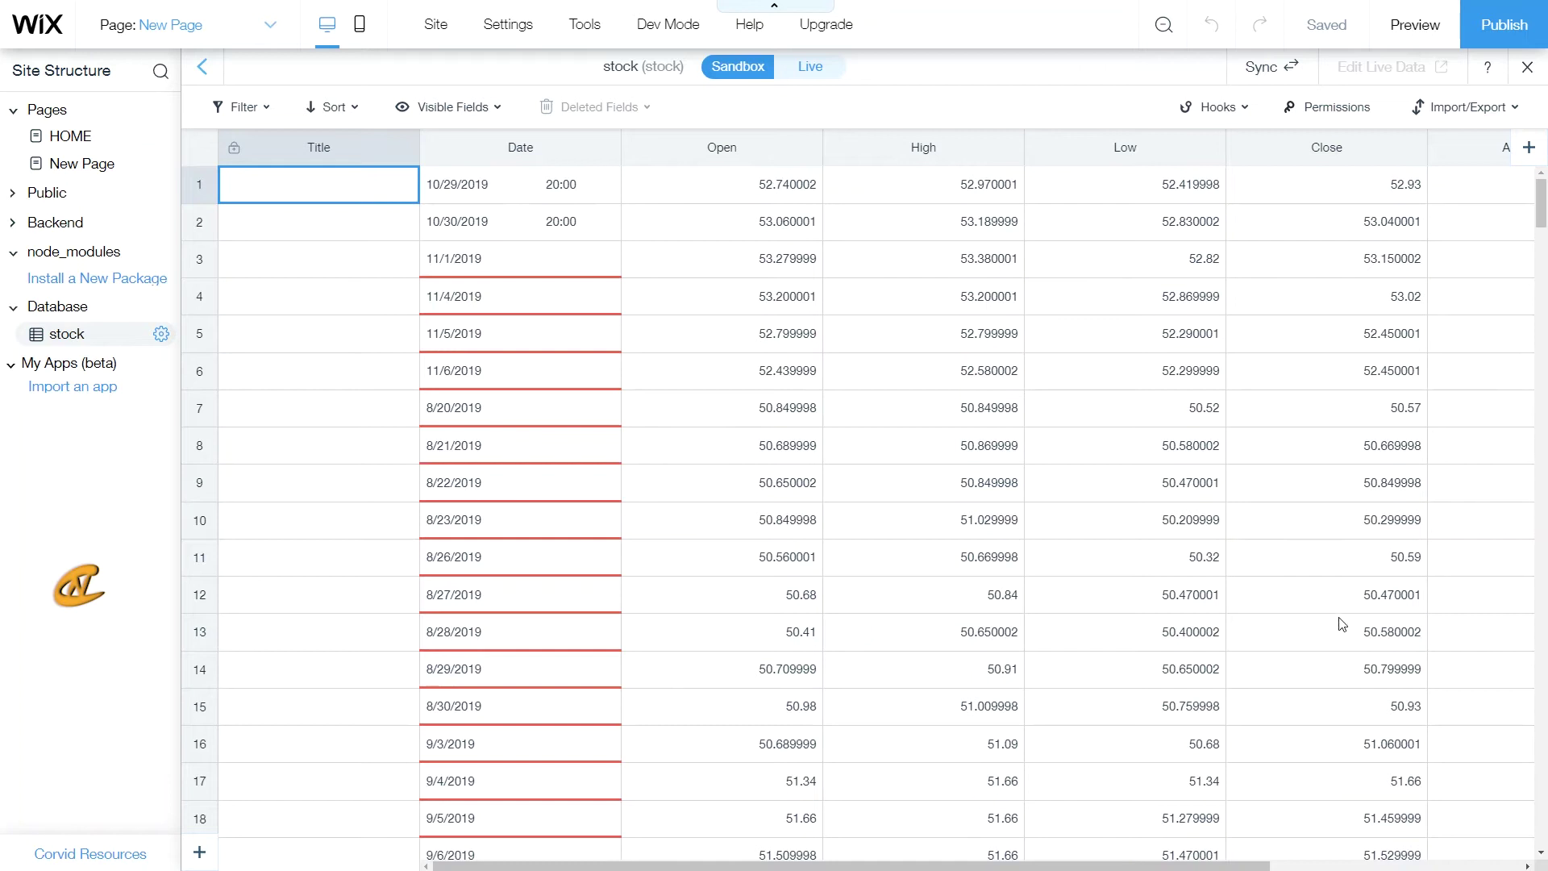
pyautogui.hscroll(5, 1064, 837)
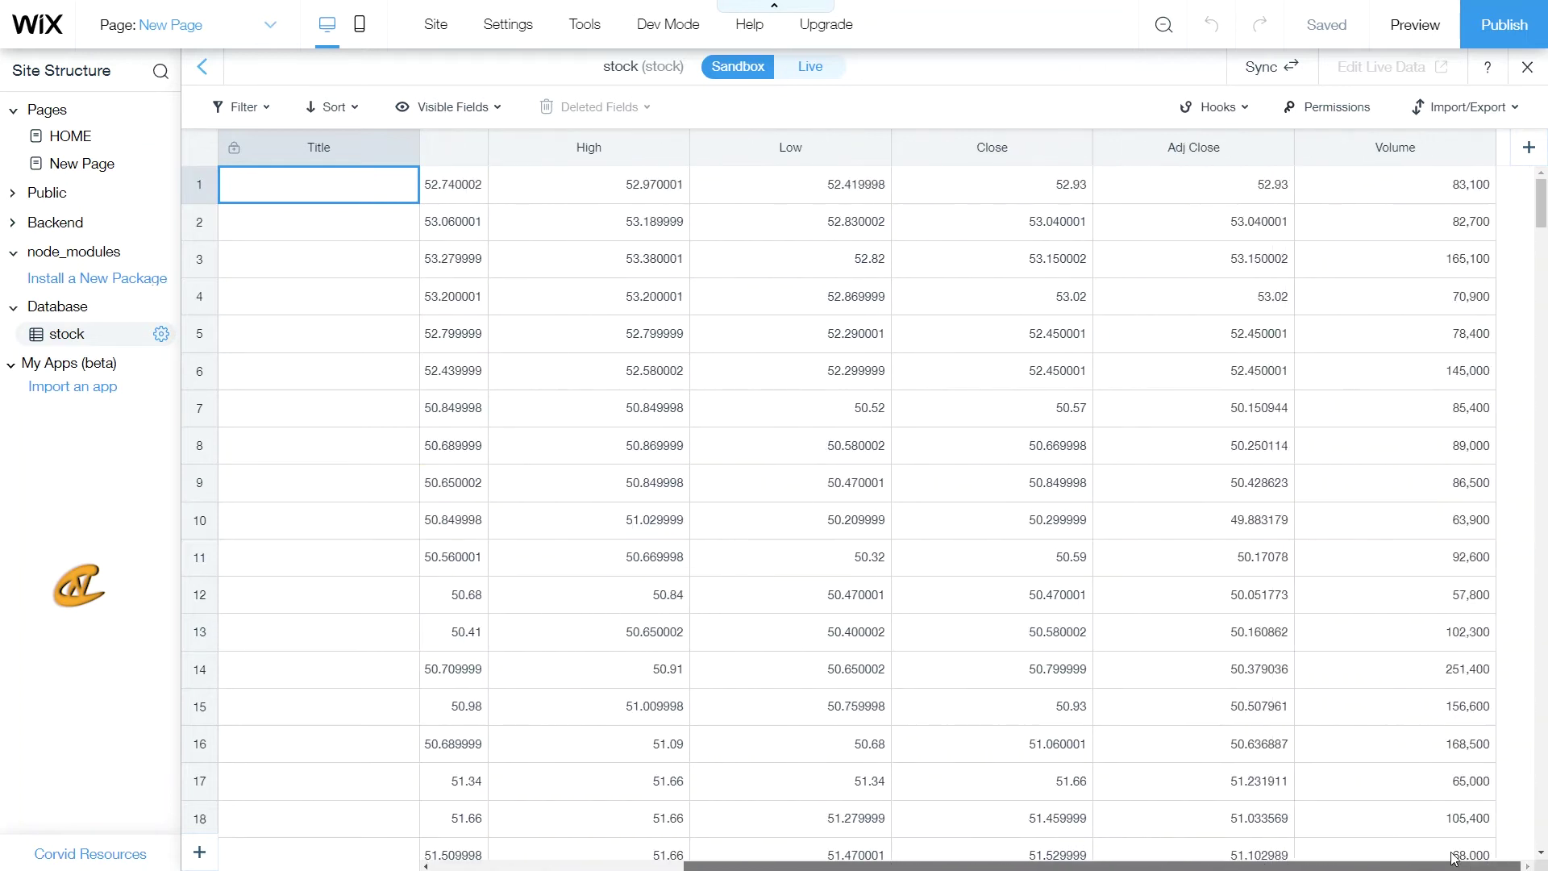
pyautogui.hscroll(-5, 1064, 837)
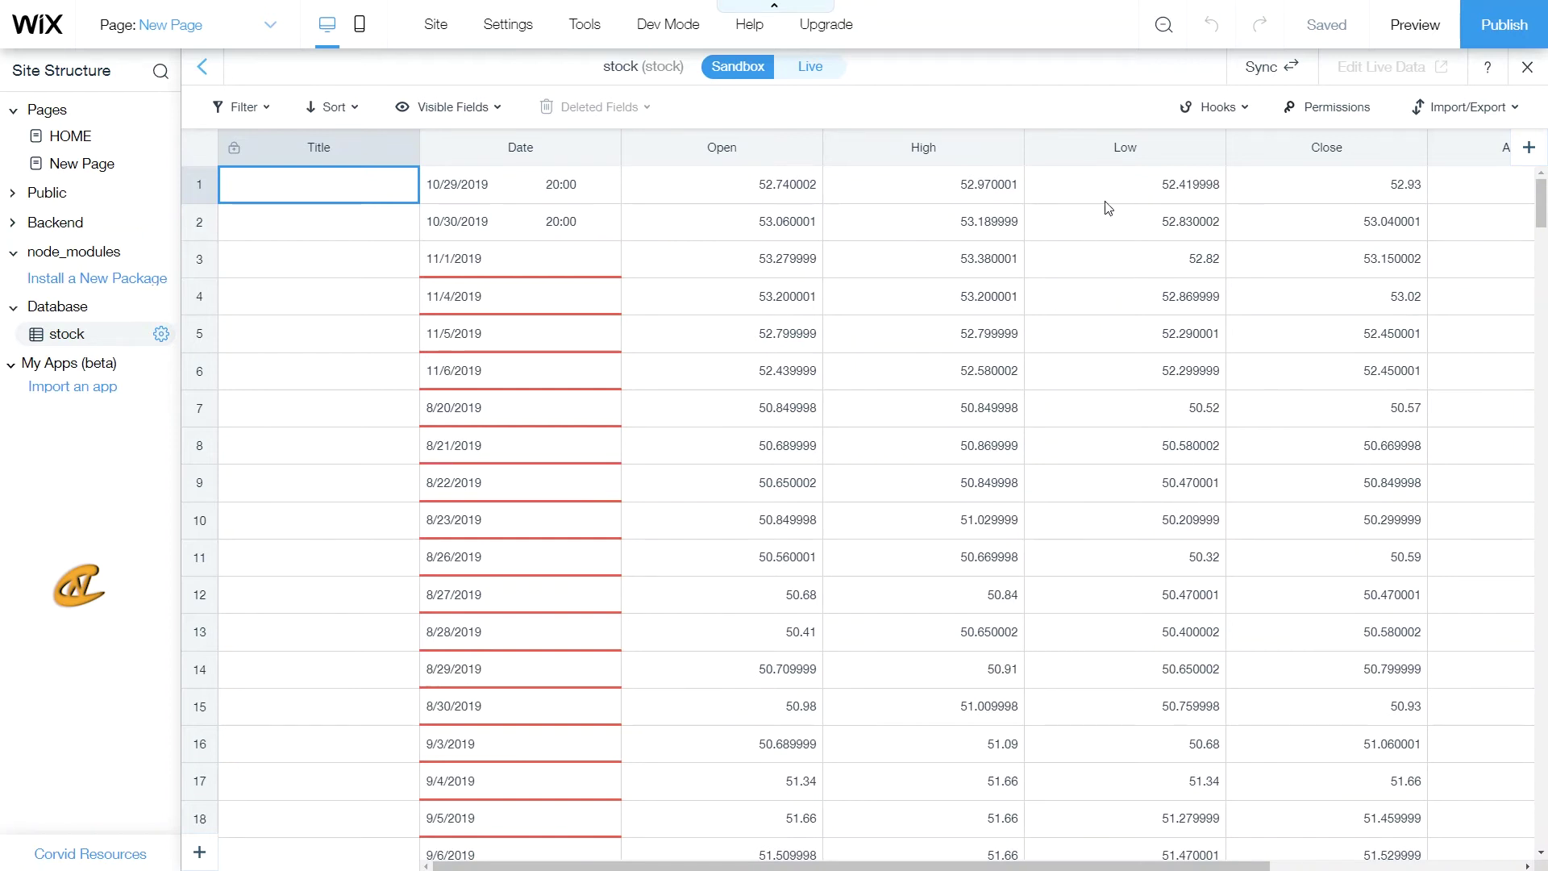
pyautogui.click(1267, 73)
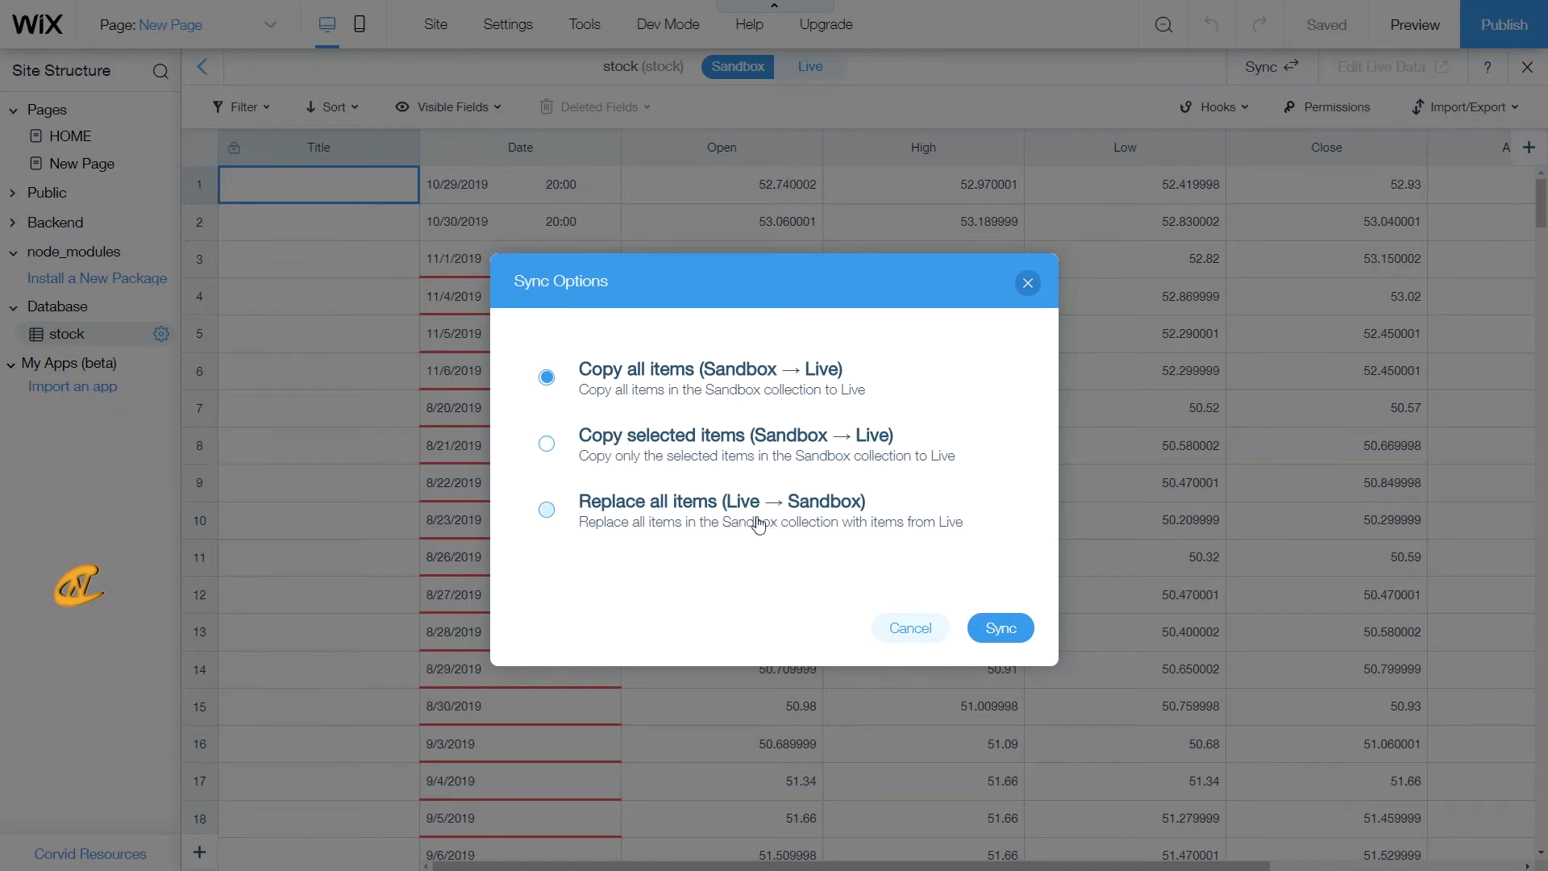
pyautogui.click(904, 635)
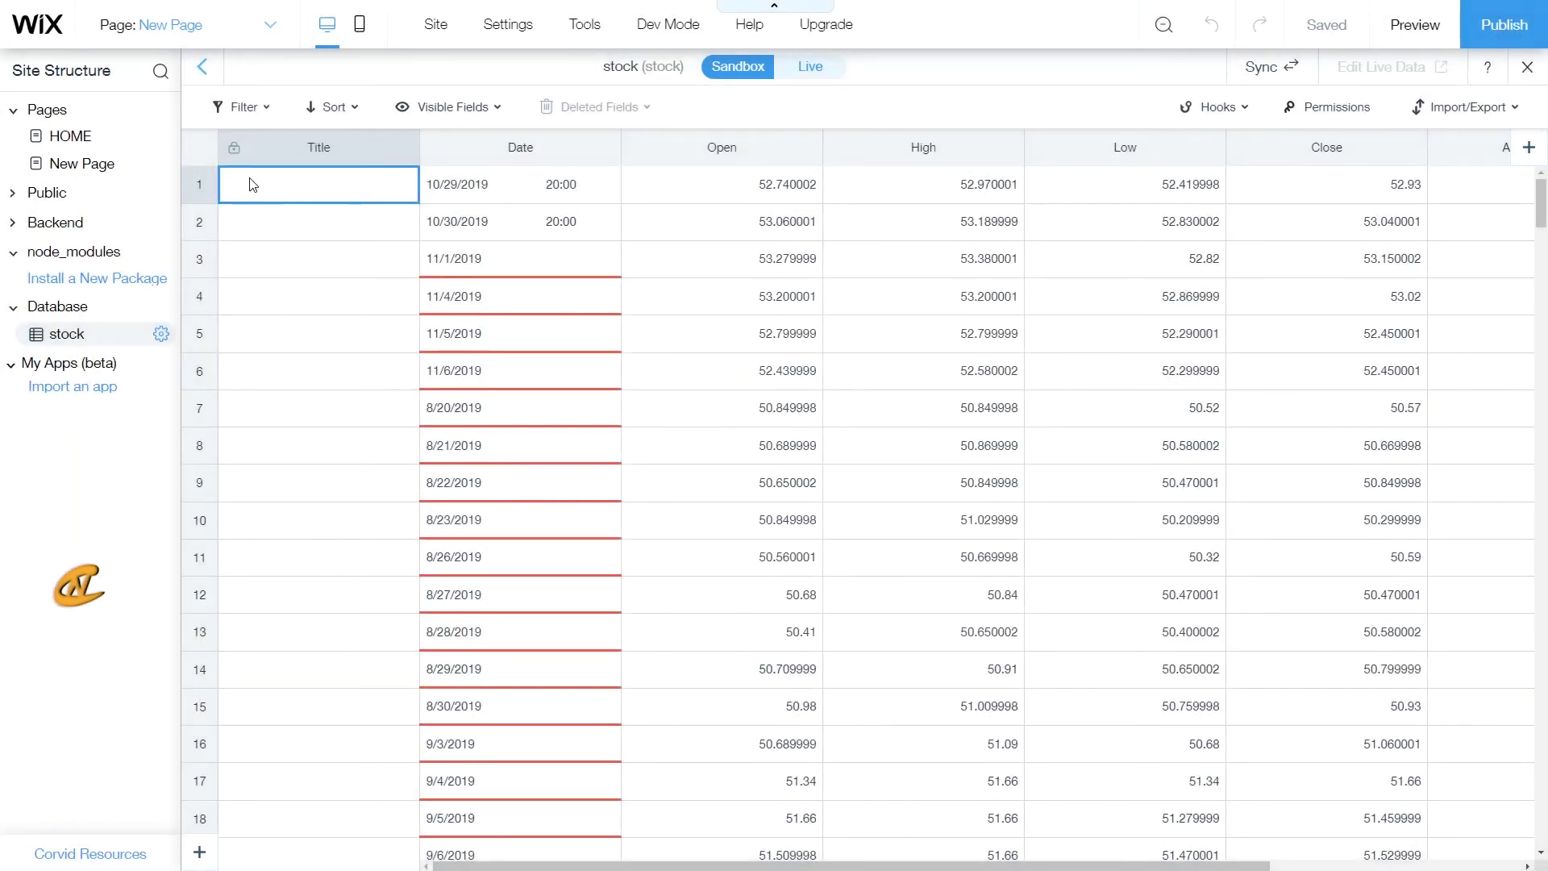
pyautogui.click(191, 182)
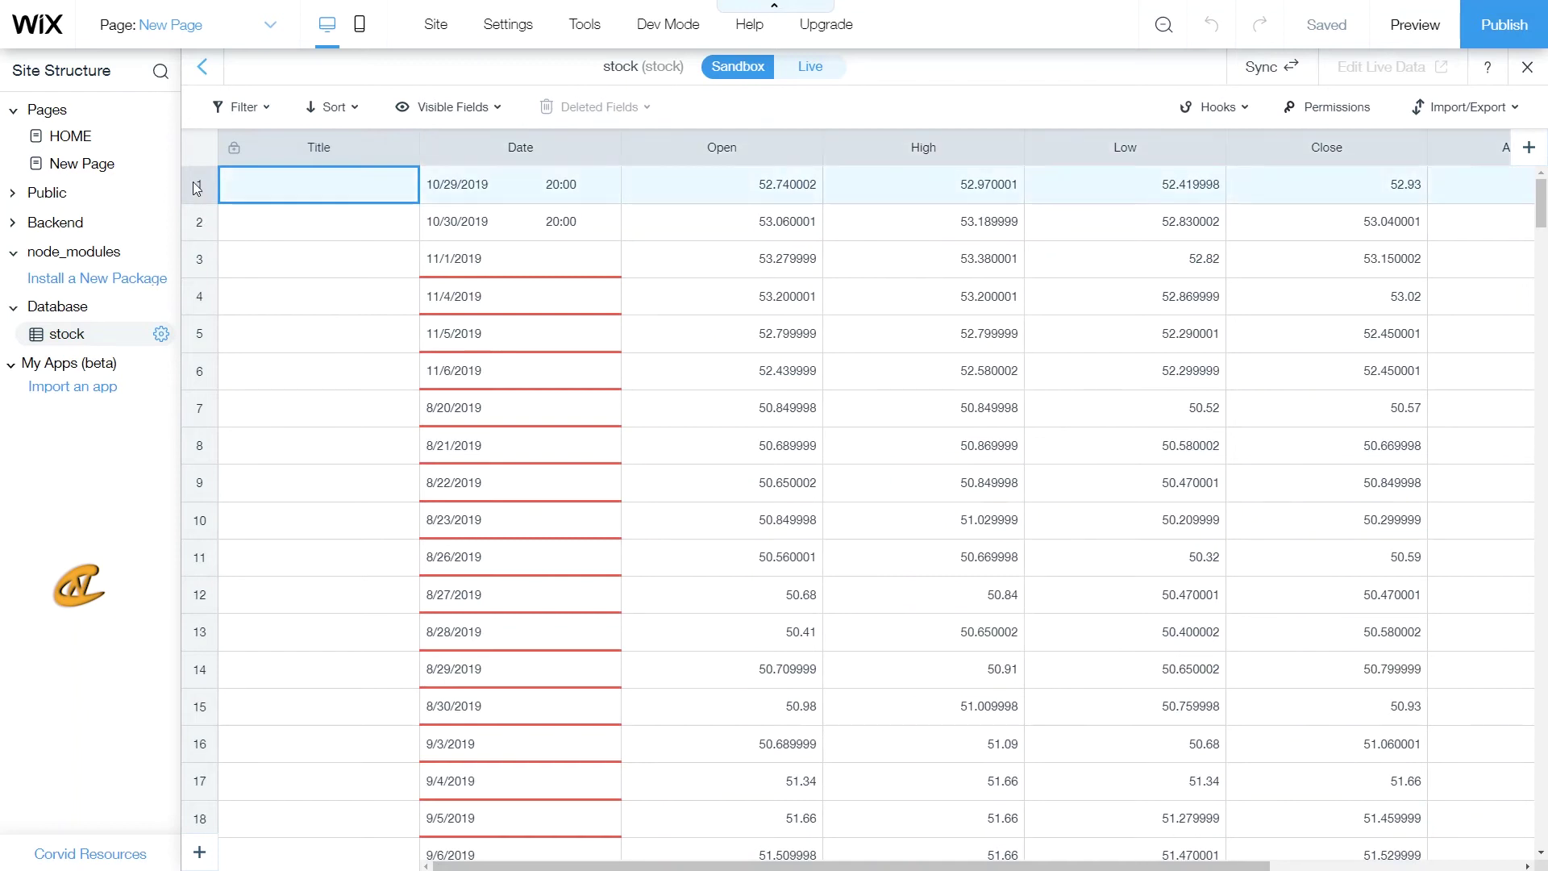
pyautogui.moveTo(196, 216); pyautogui.dragTo(200, 409)
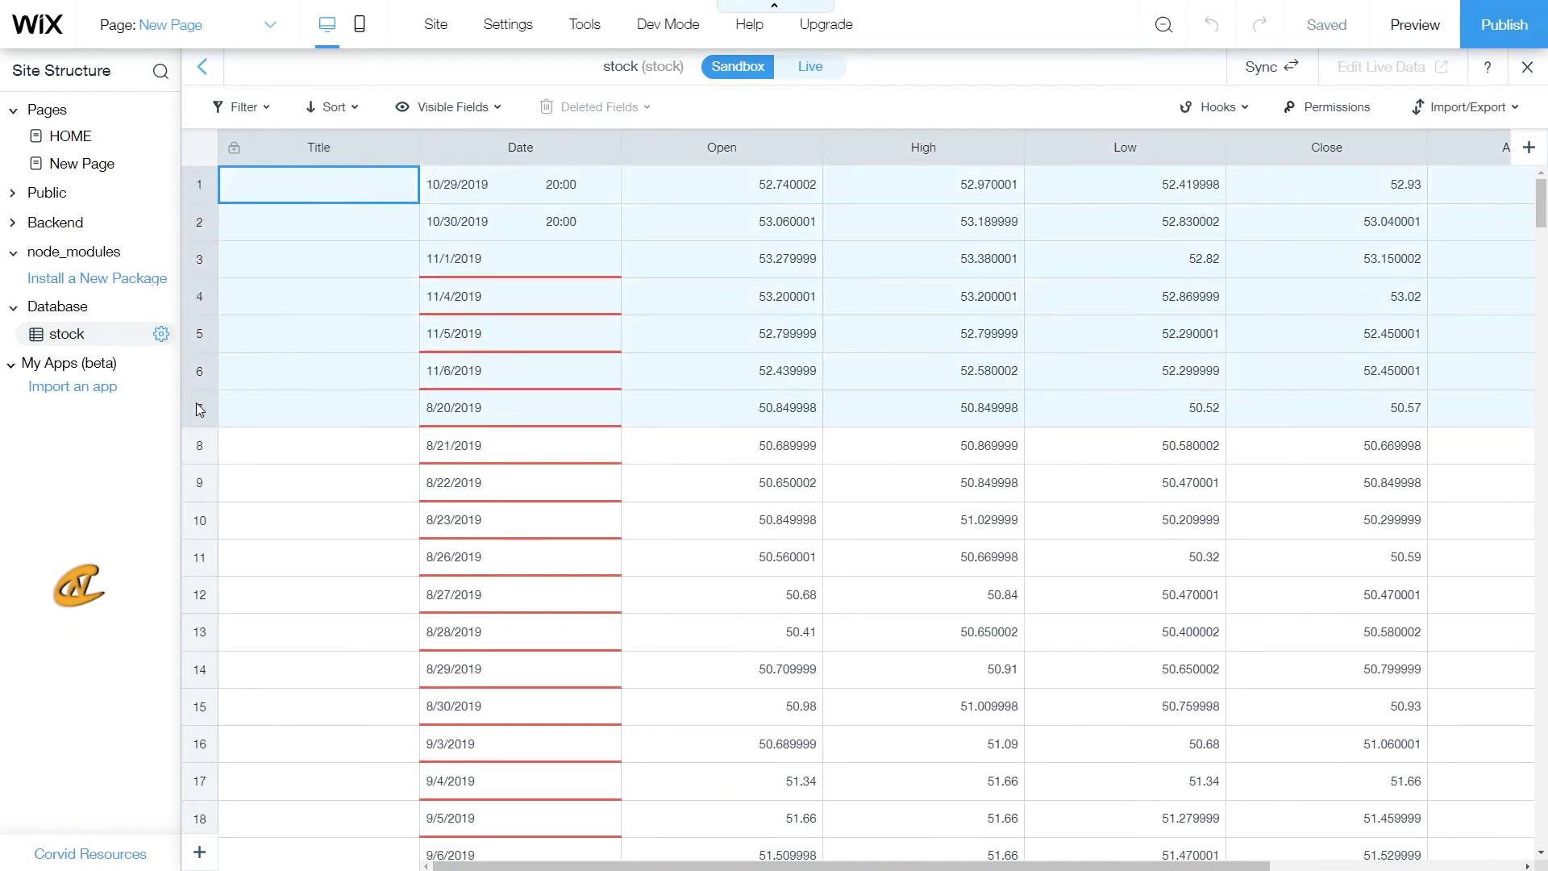
pyautogui.moveTo(536, 292)
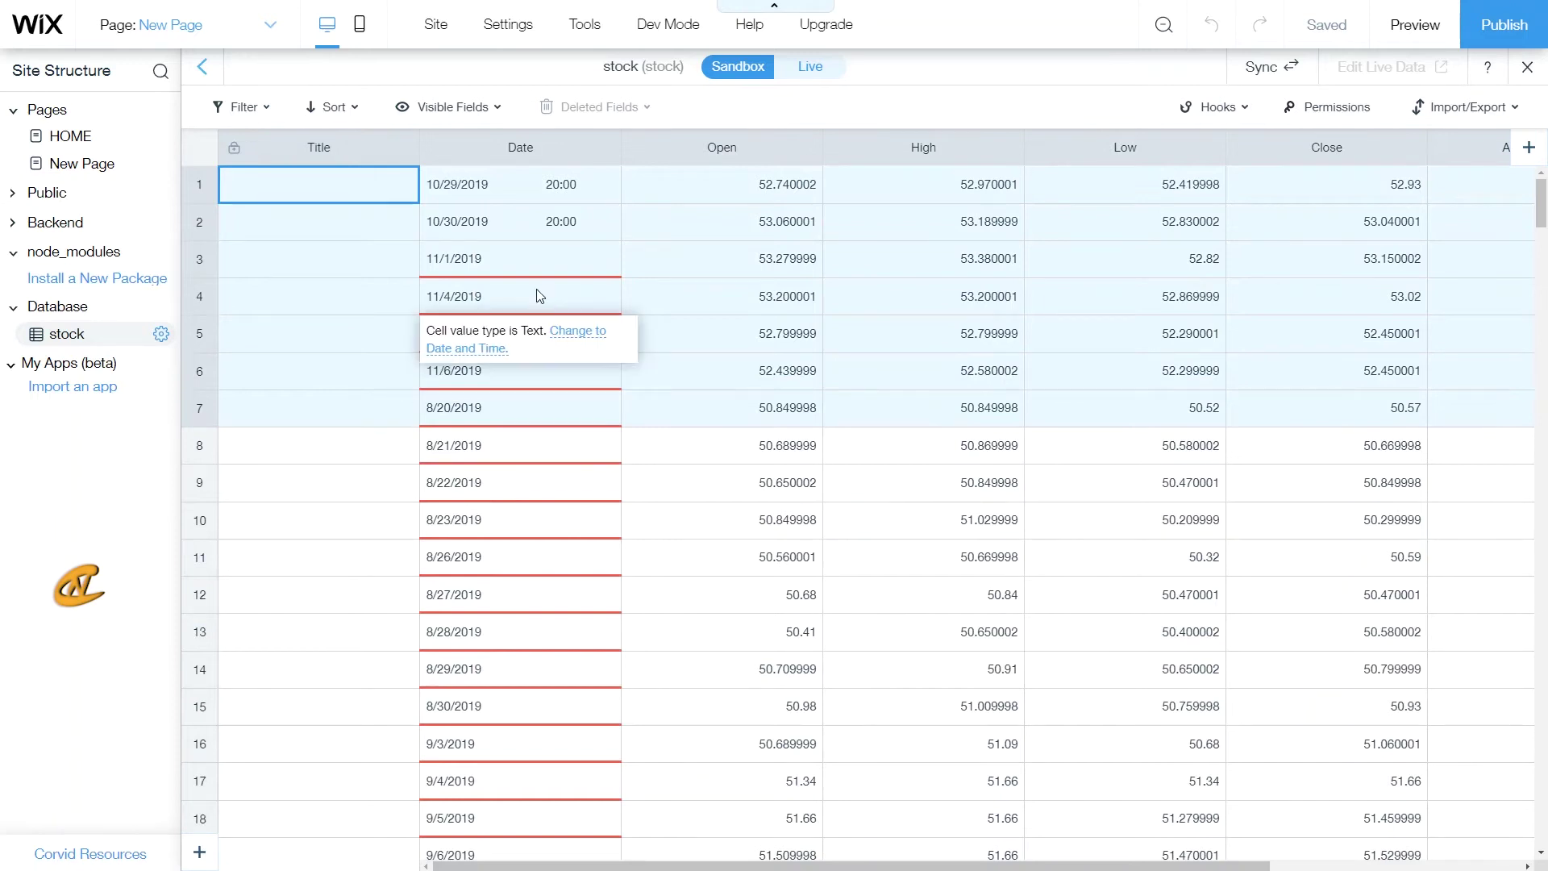
pyautogui.click(1288, 80)
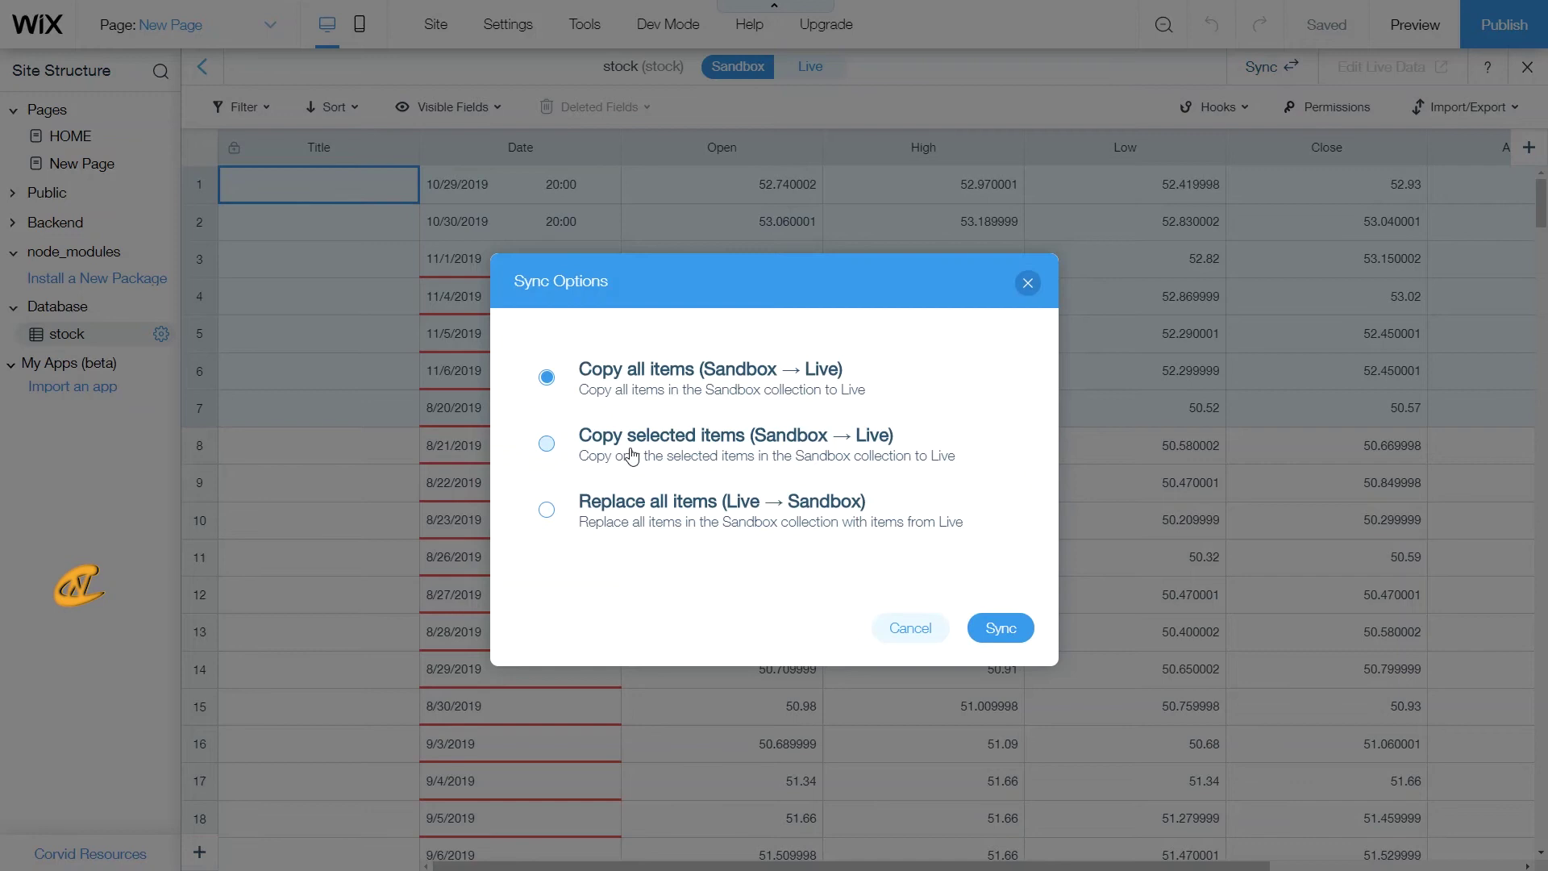
pyautogui.click(636, 454)
pyautogui.click(899, 626)
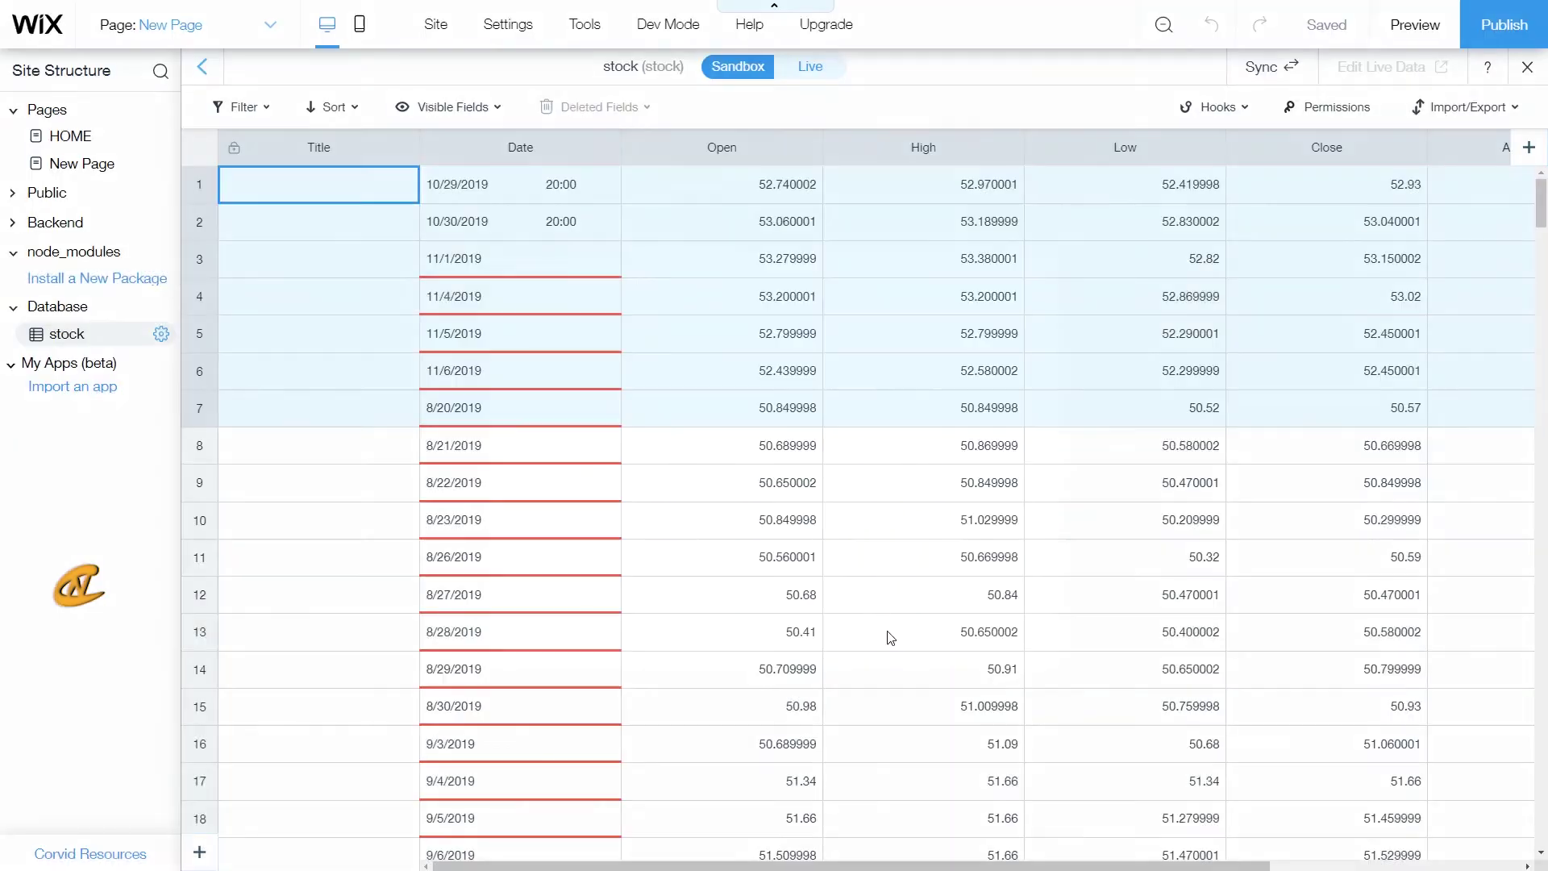
pyautogui.click(205, 195)
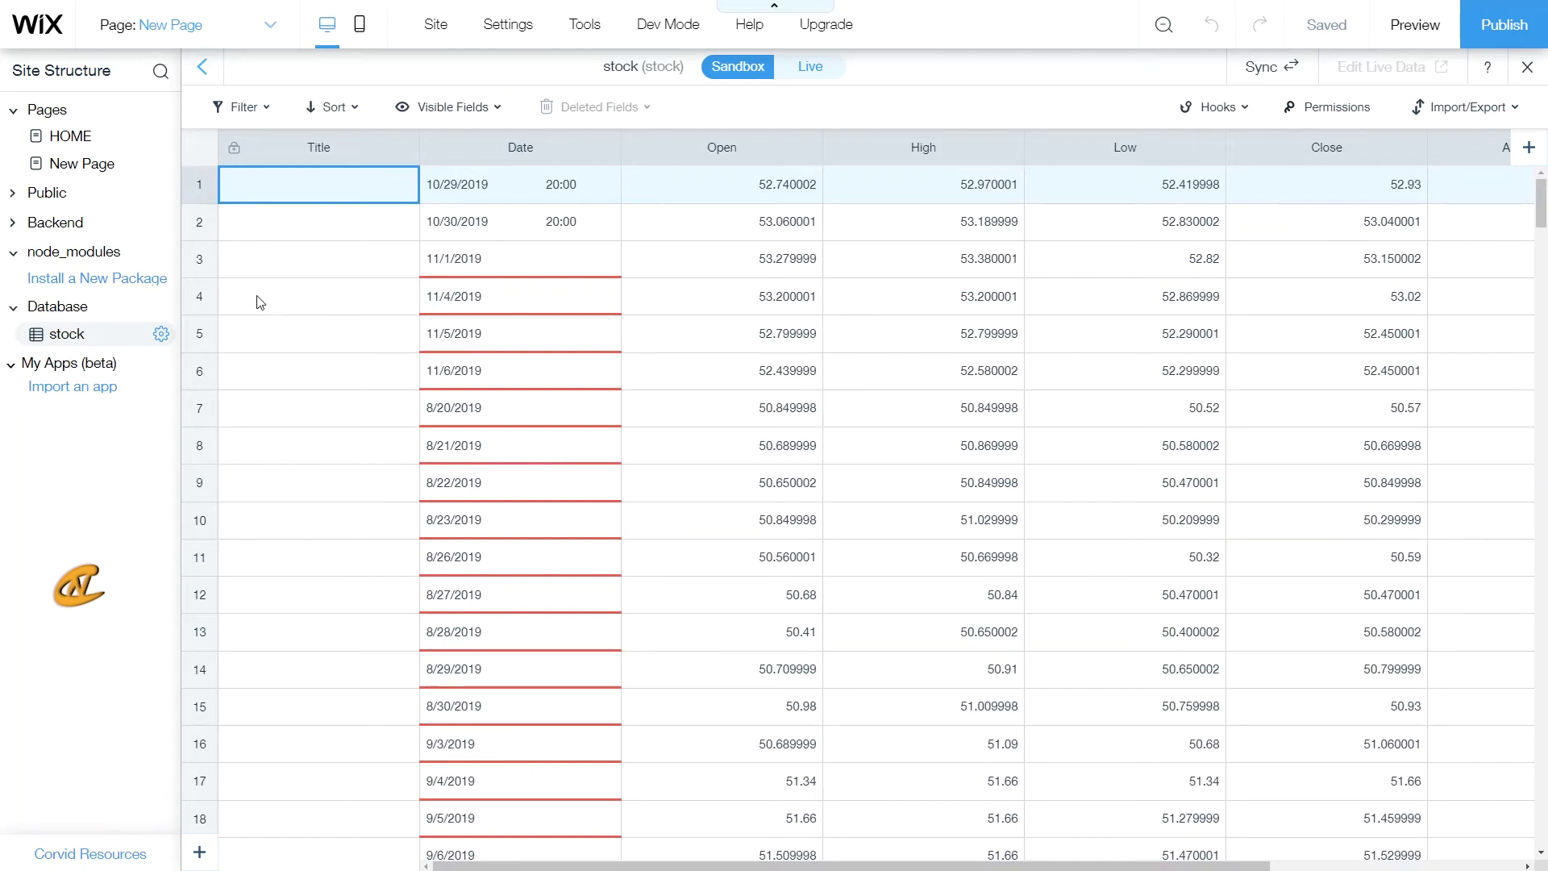
pyautogui.click(203, 334)
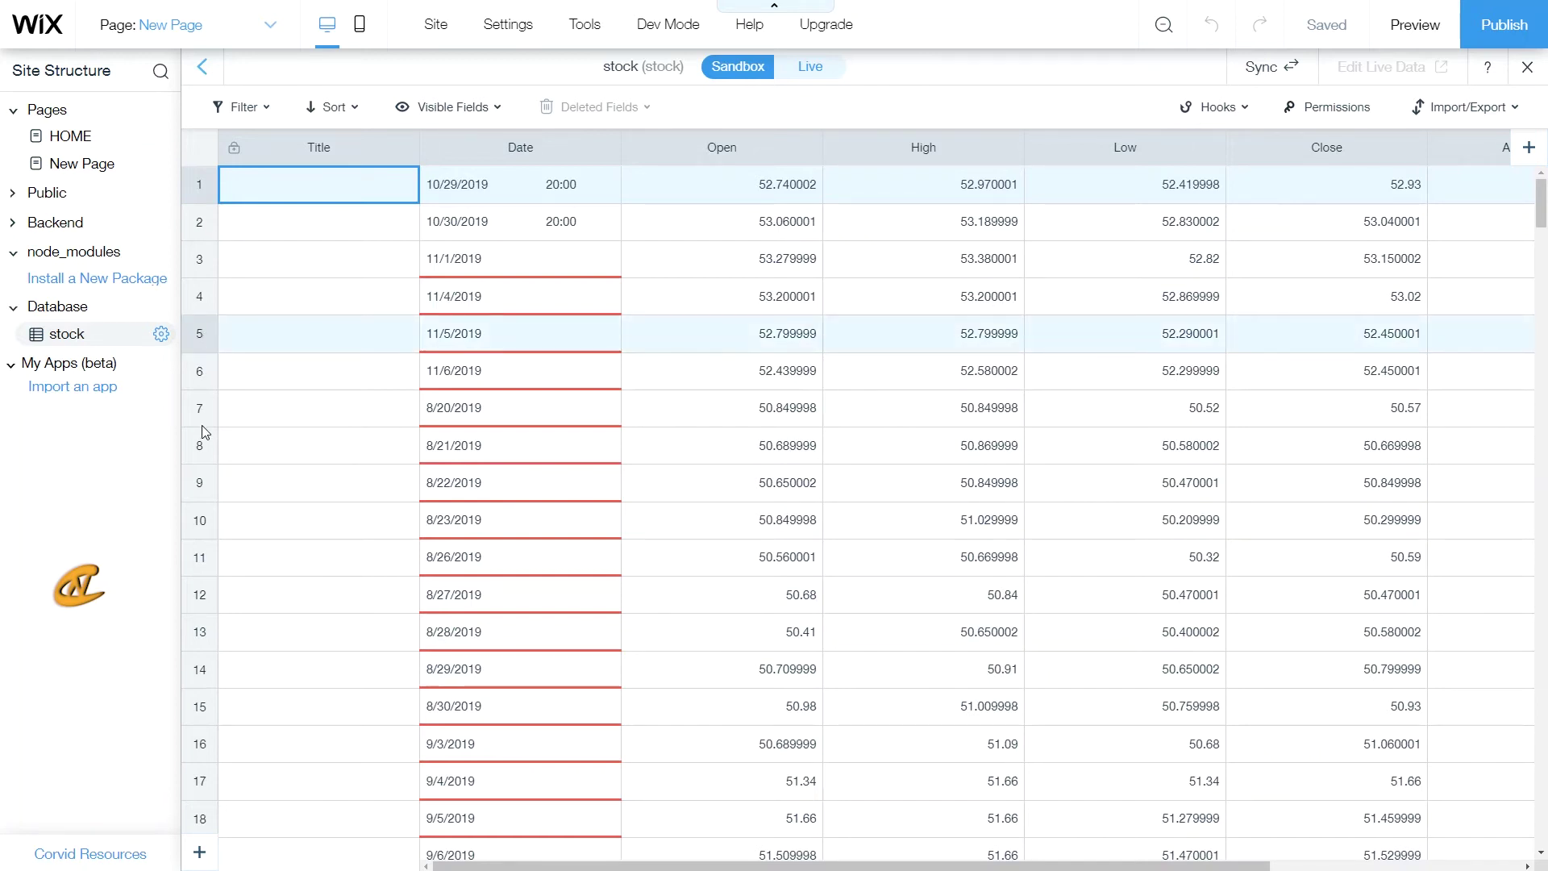
pyautogui.keyDown('ctrl'); pyautogui.click(196, 523); pyautogui.keyUp('ctrl')
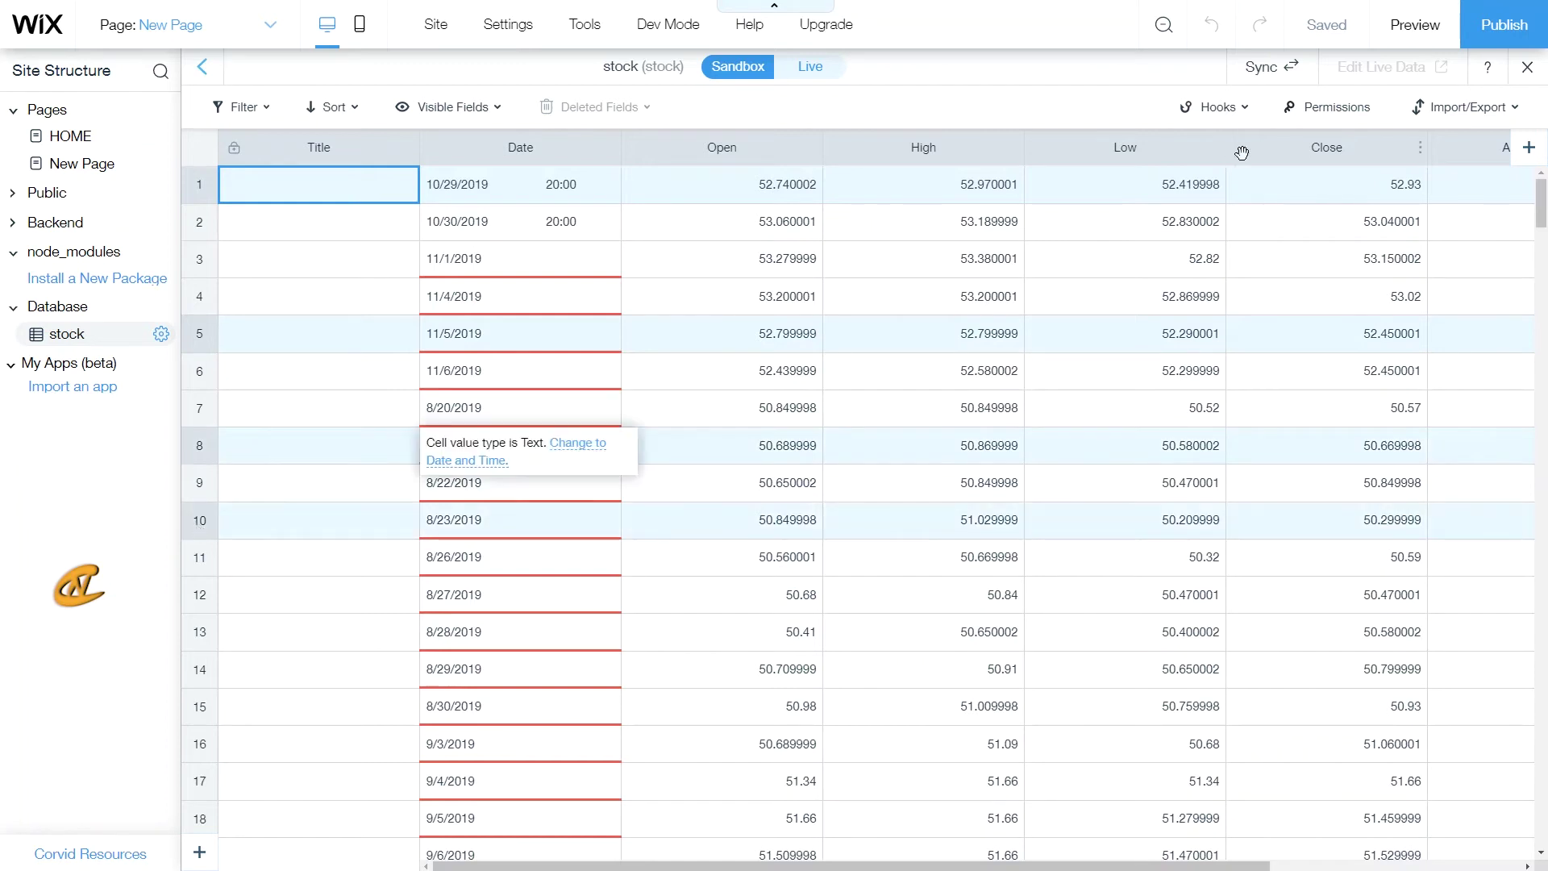
pyautogui.click(1272, 67)
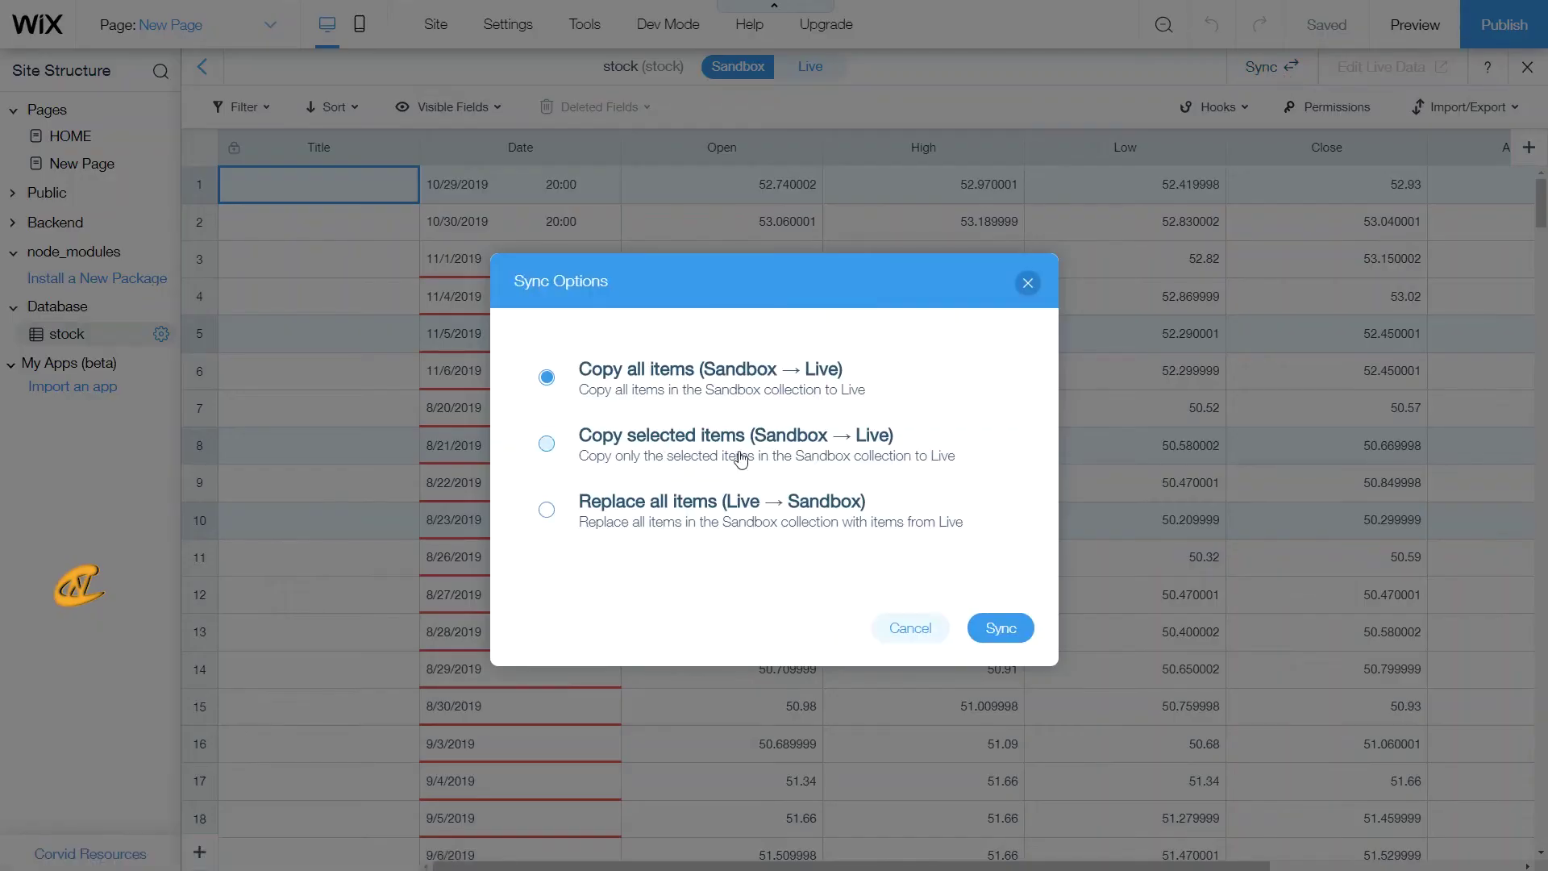
pyautogui.click(796, 453)
pyautogui.click(907, 628)
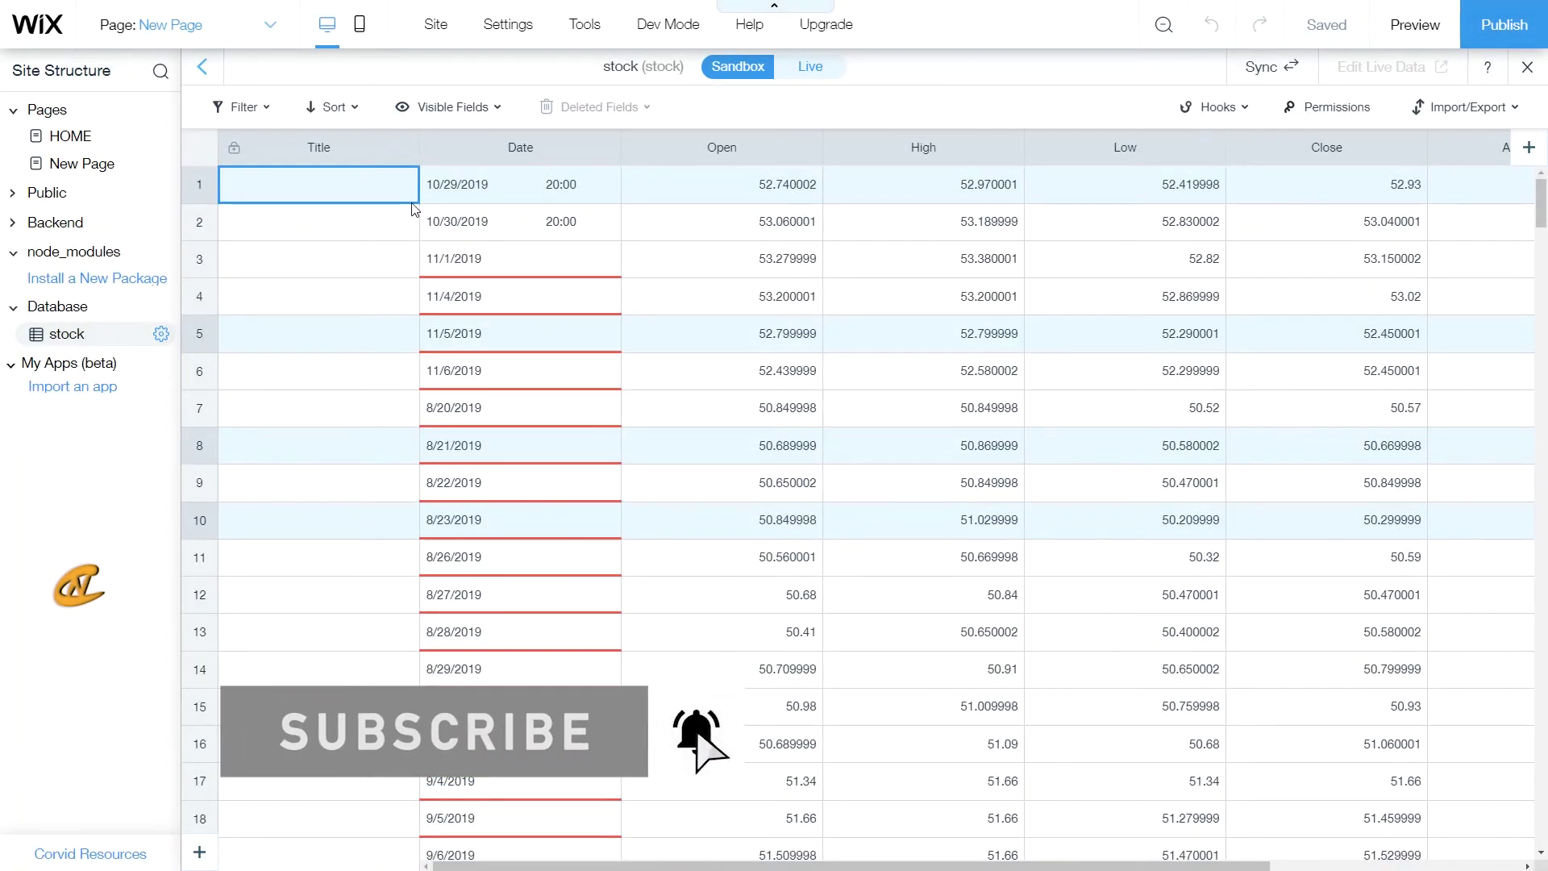
pyautogui.moveTo(520, 265)
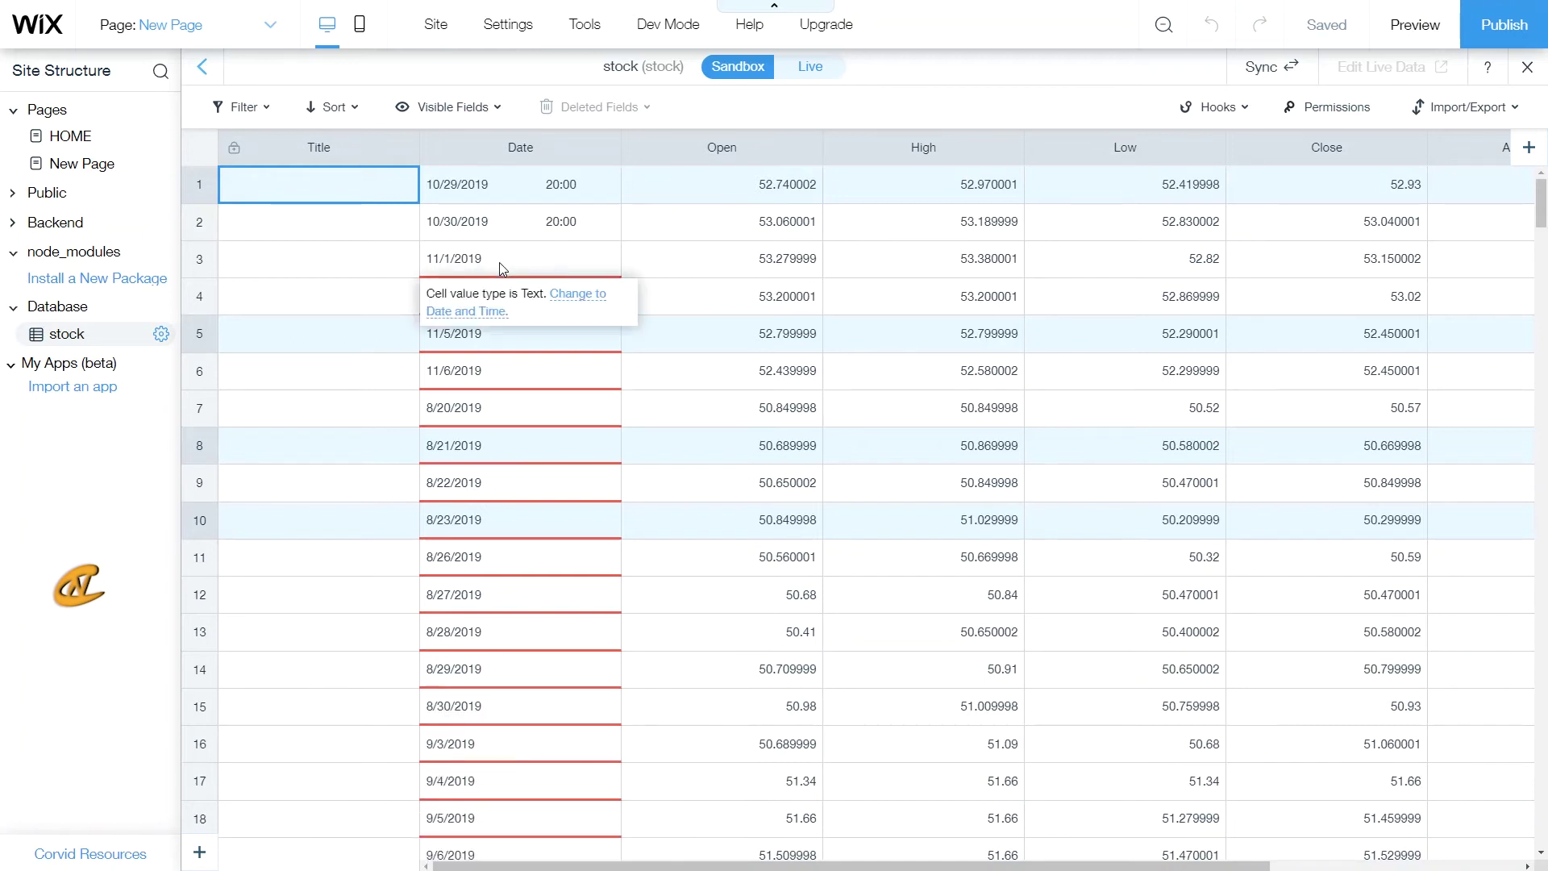
# - Convert row 3's text date 11/1/2019 into the Date and Time value 11/01/2019 00:00
pyautogui.click(486, 263)
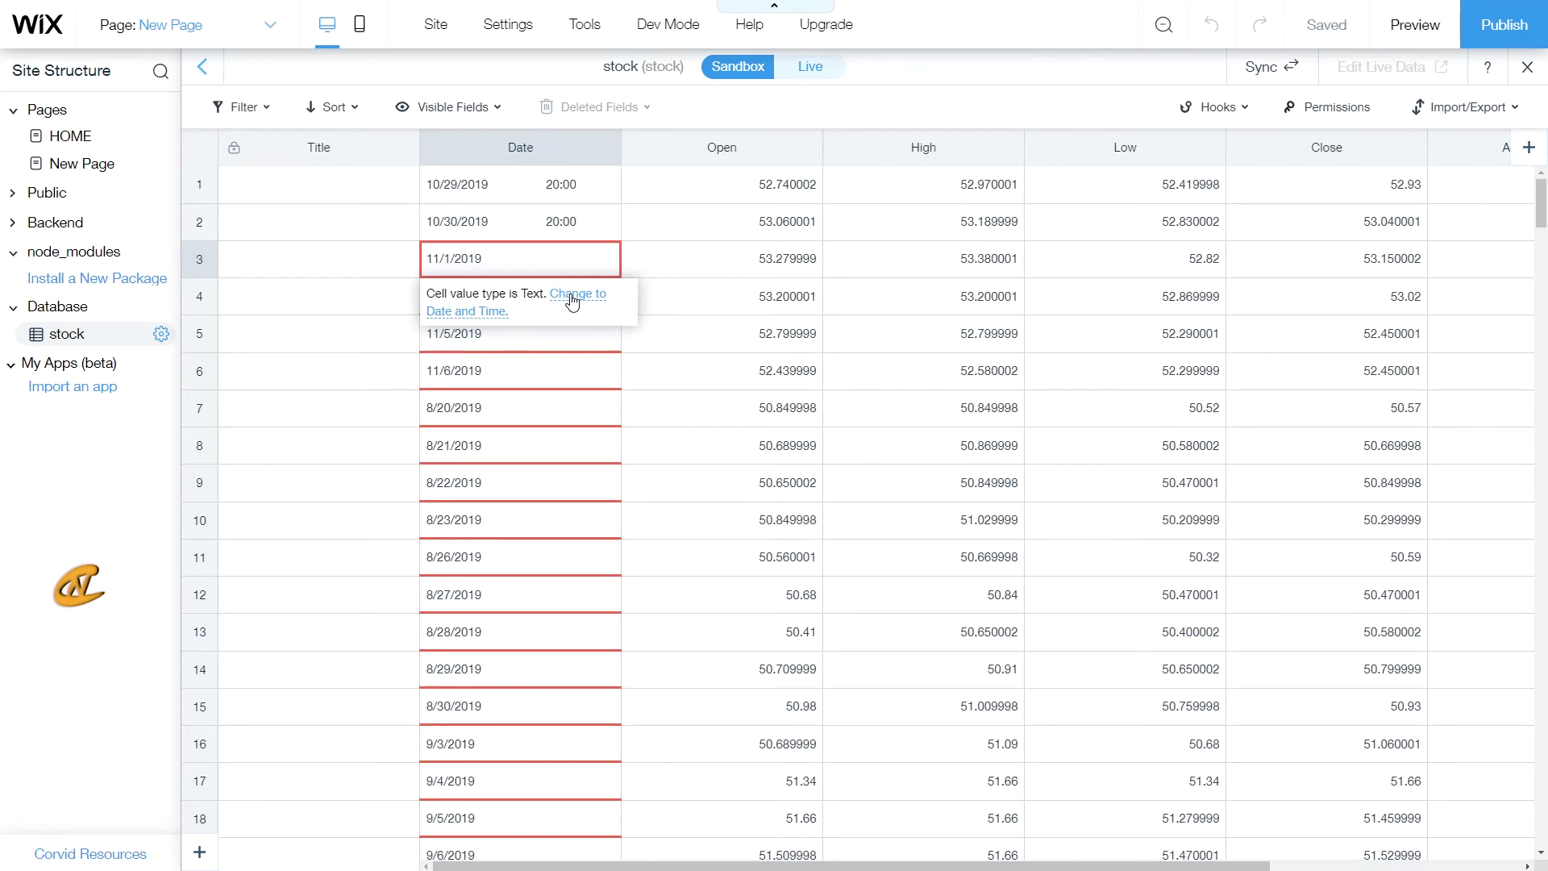
pyautogui.click(571, 300)
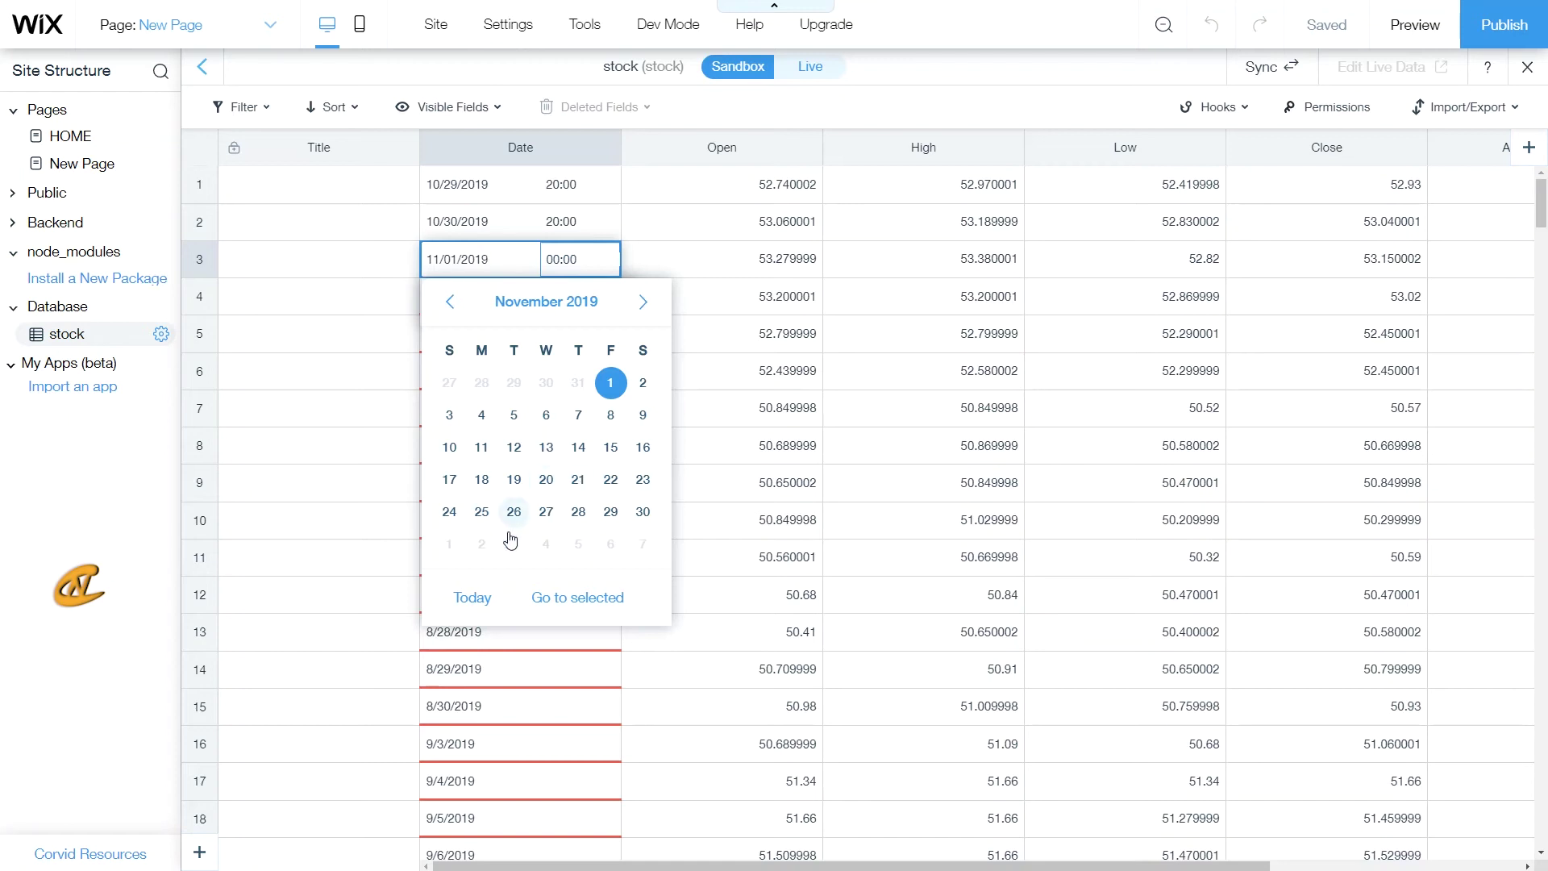
pyautogui.click(665, 255)
pyautogui.moveTo(474, 354)
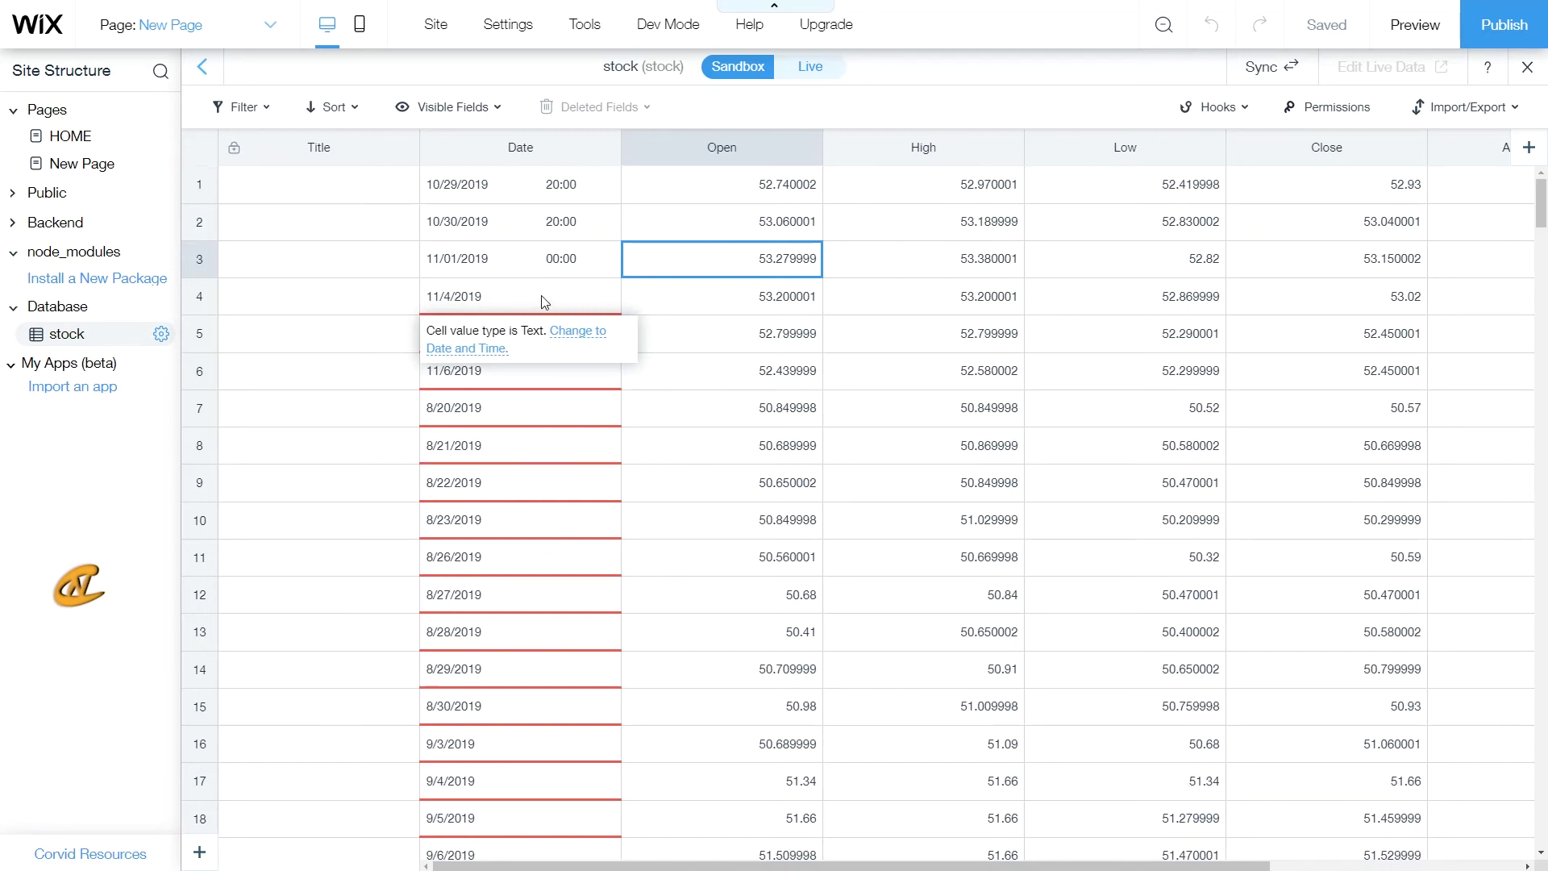
pyautogui.scroll(-10, 563, 293)
pyautogui.scroll(-20, 569, 288)
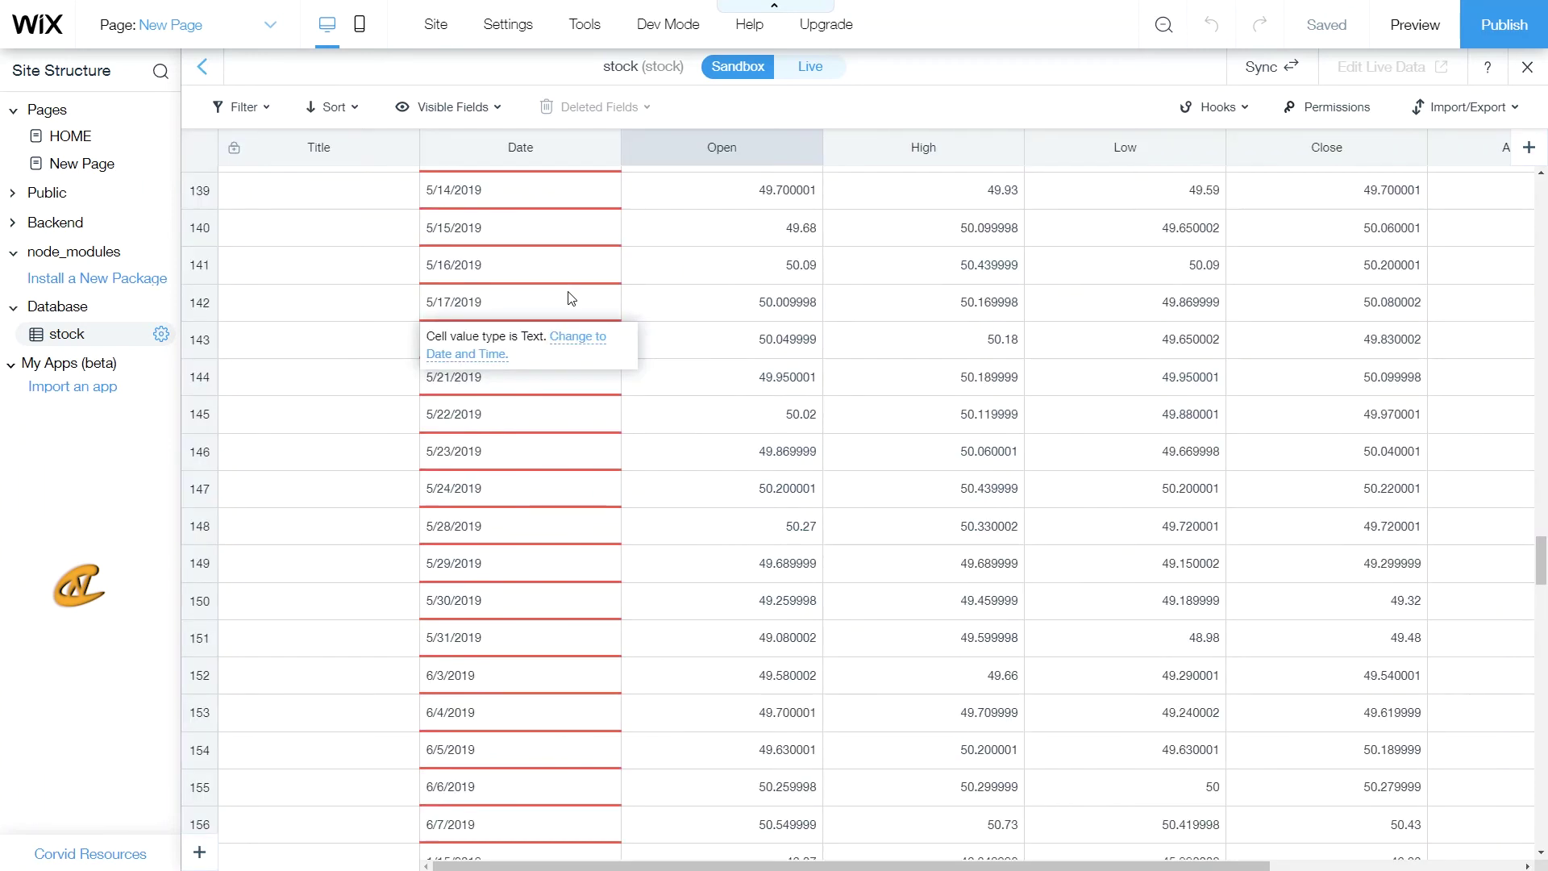
pyautogui.scroll(-10, 569, 299)
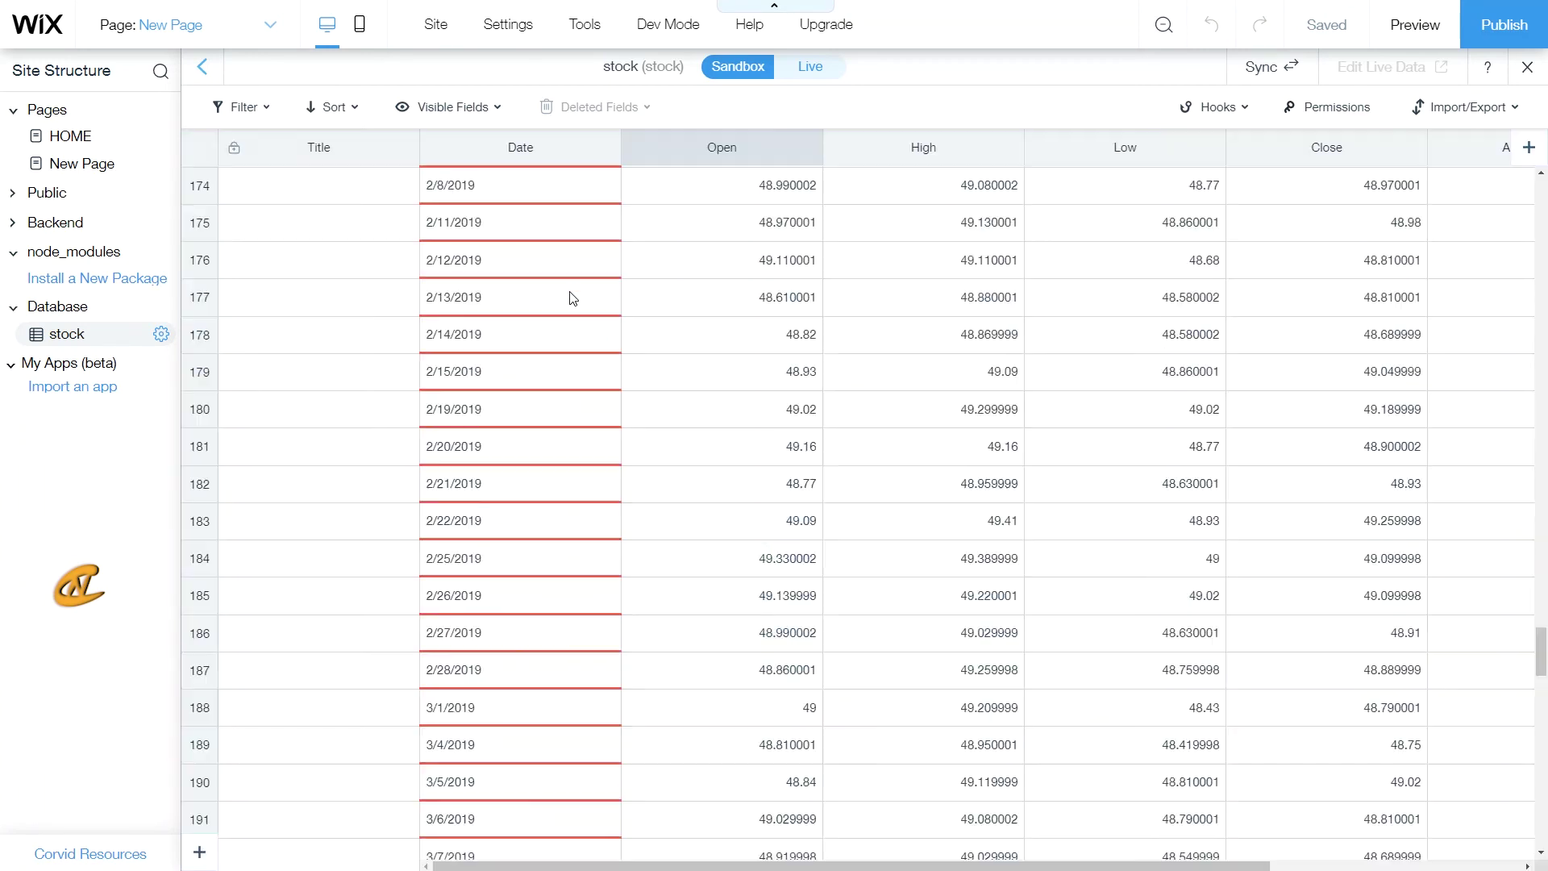
pyautogui.scroll(20, 766, 310)
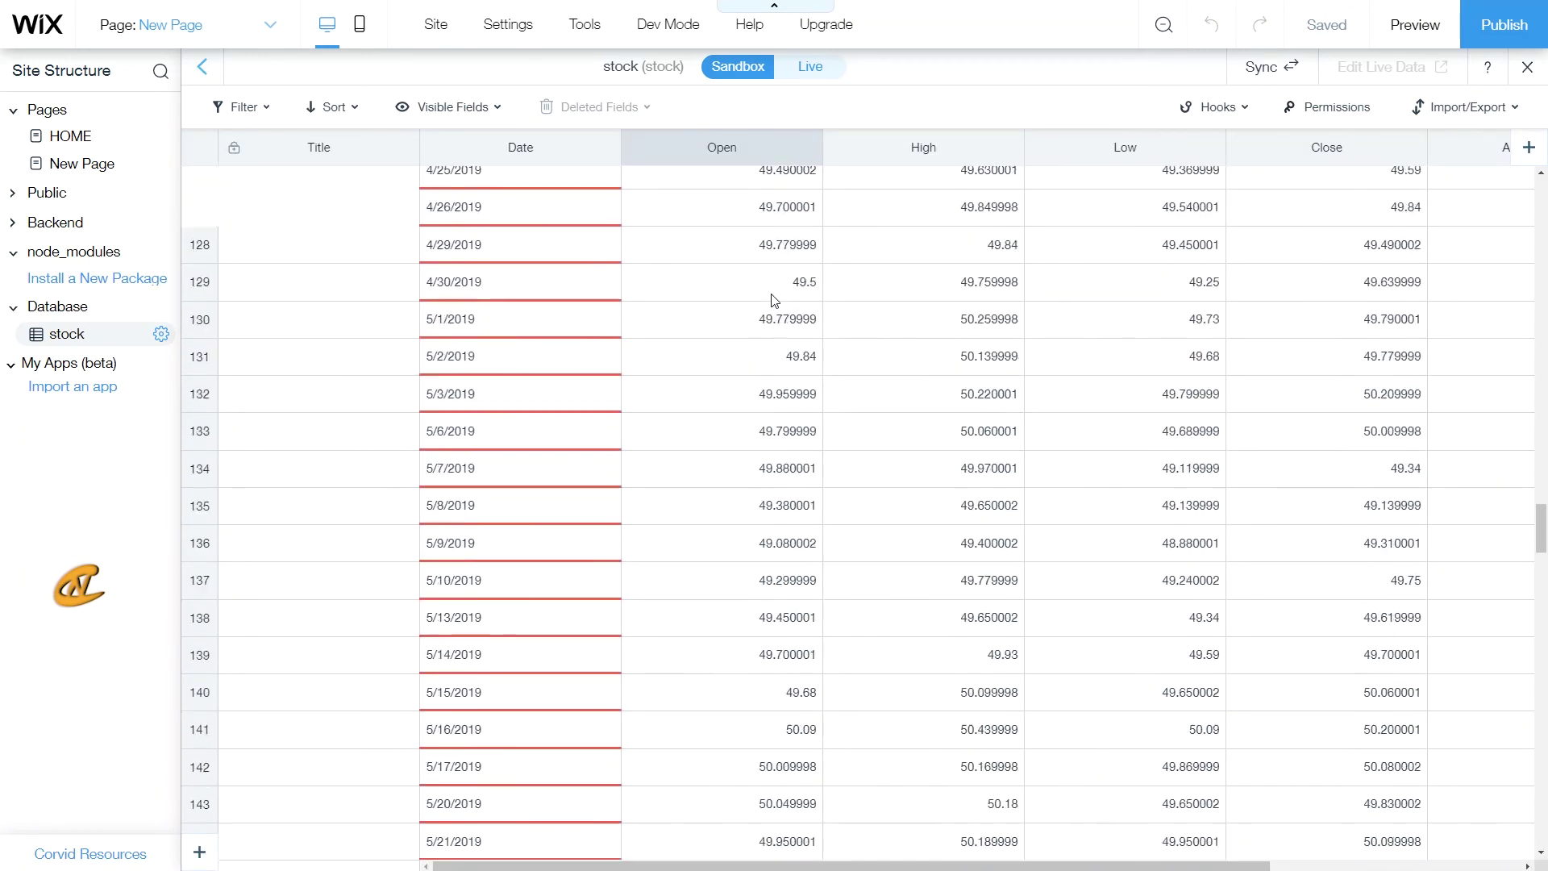
pyautogui.scroll(20, 770, 306)
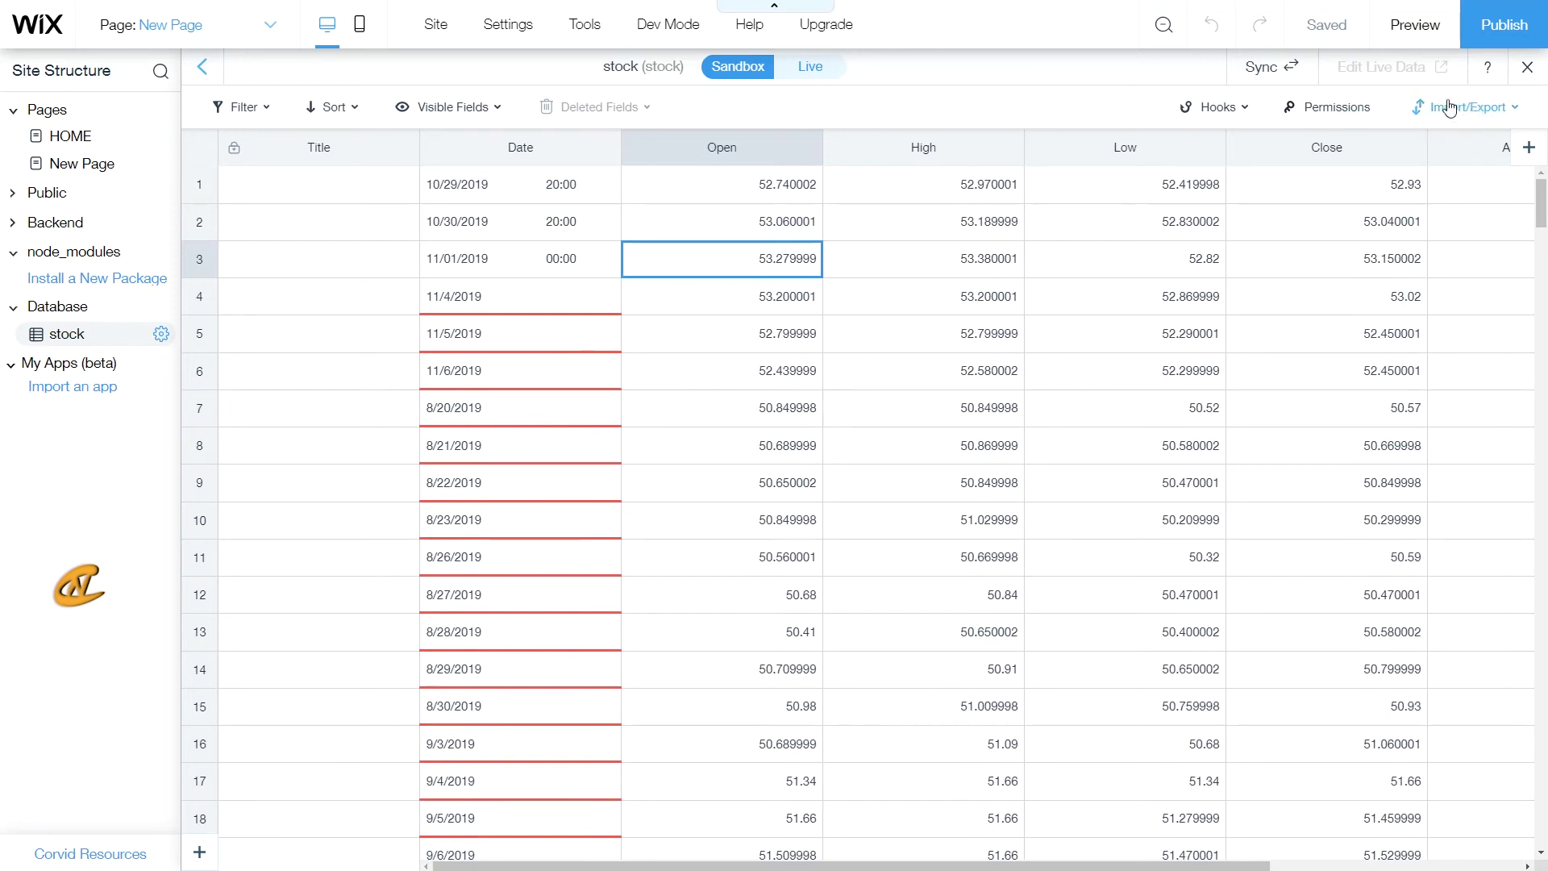
pyautogui.click(1448, 107)
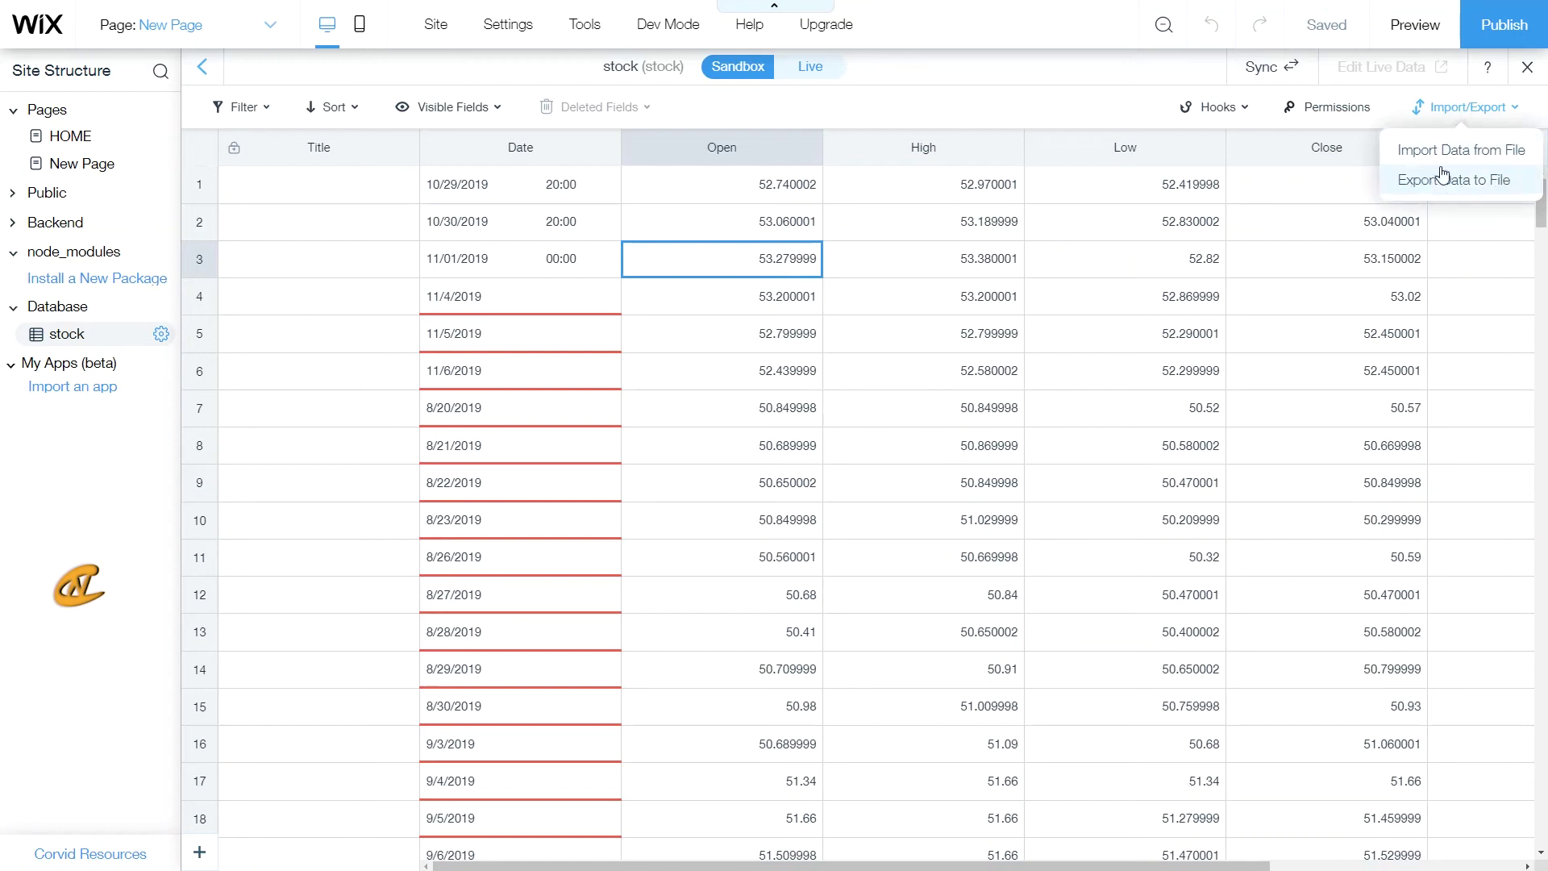
pyautogui.click(1352, 184)
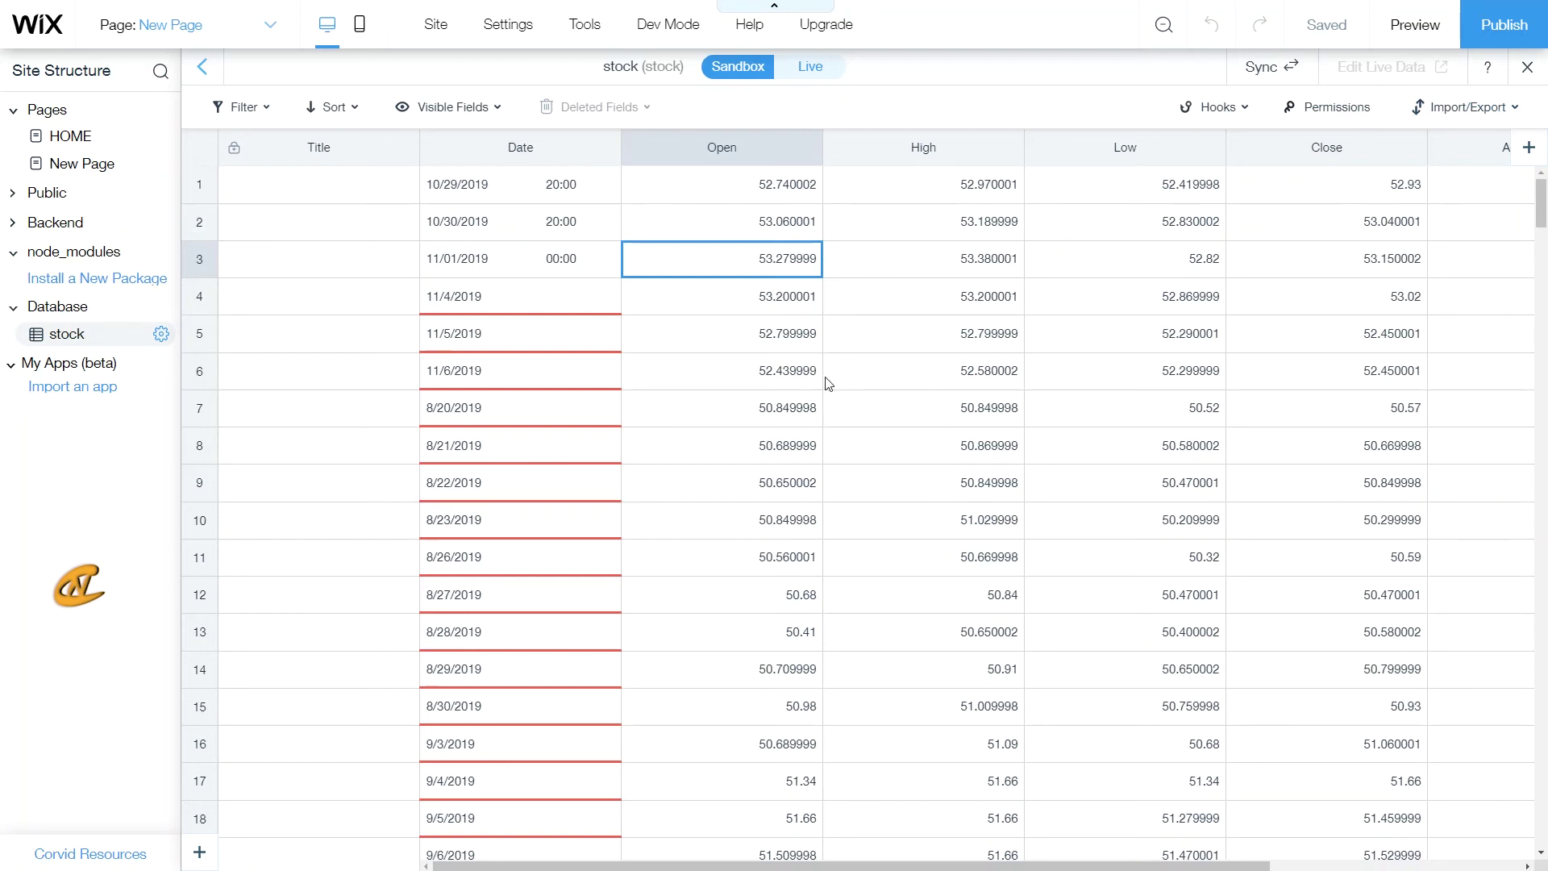
pyautogui.click(806, 68)
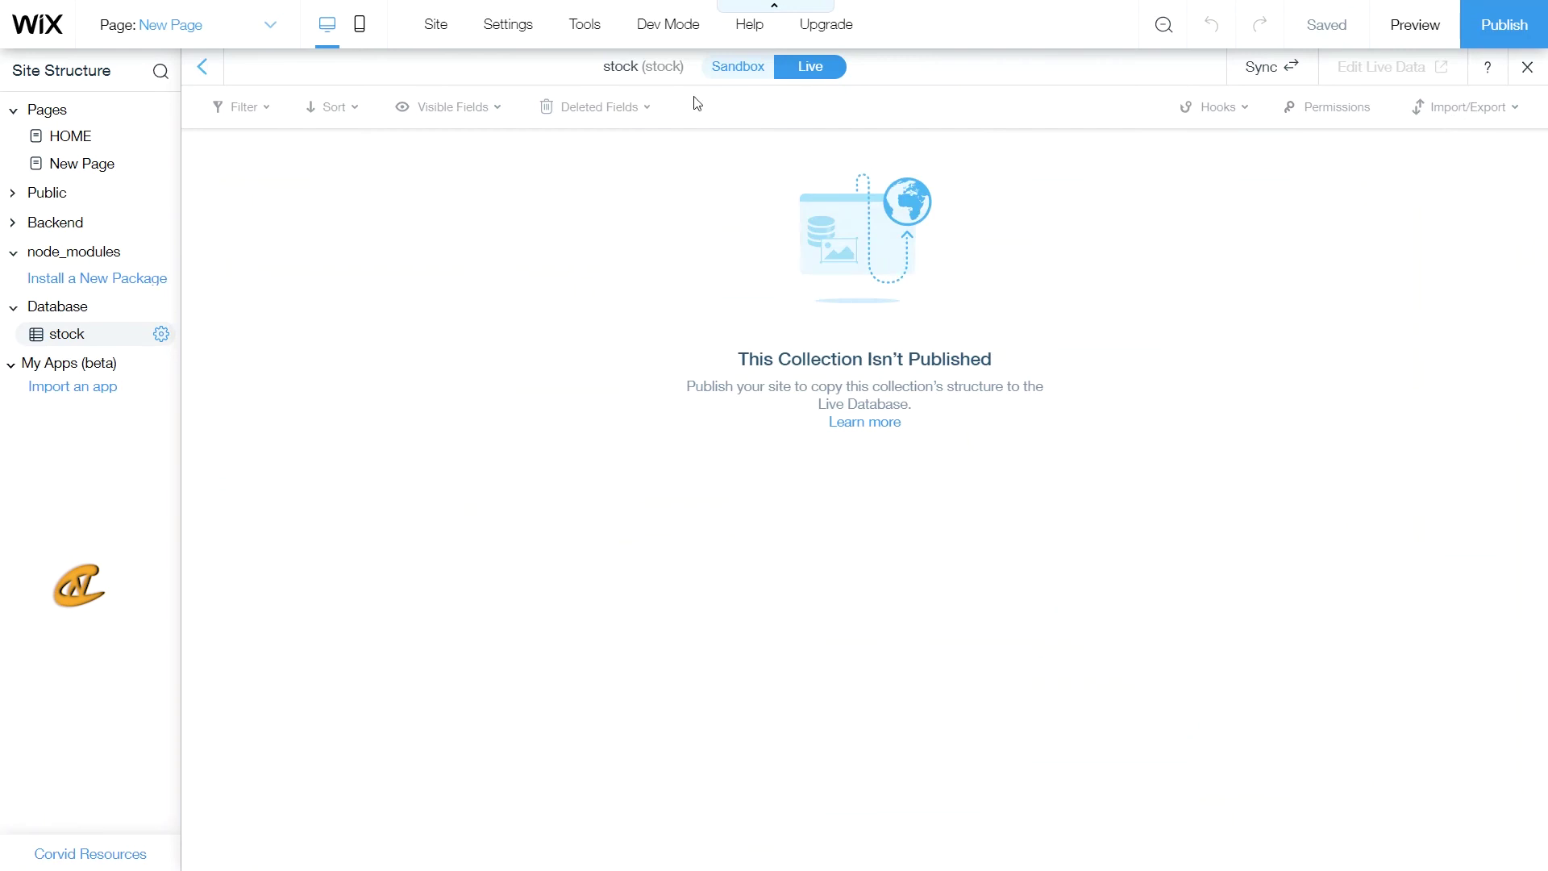
pyautogui.moveTo(733, 79)
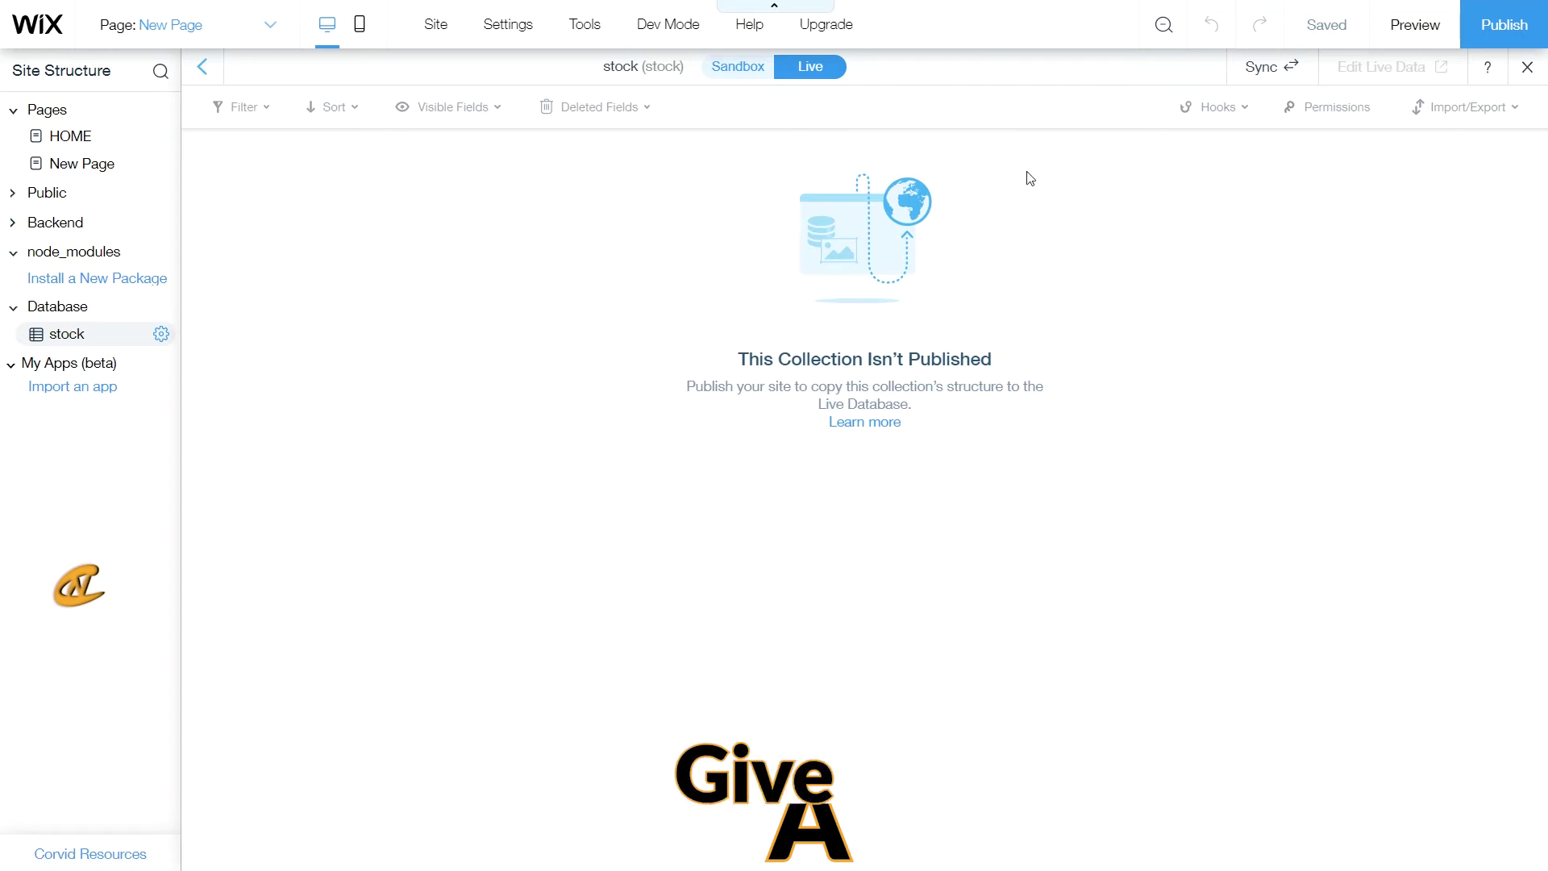
pyautogui.click(755, 68)
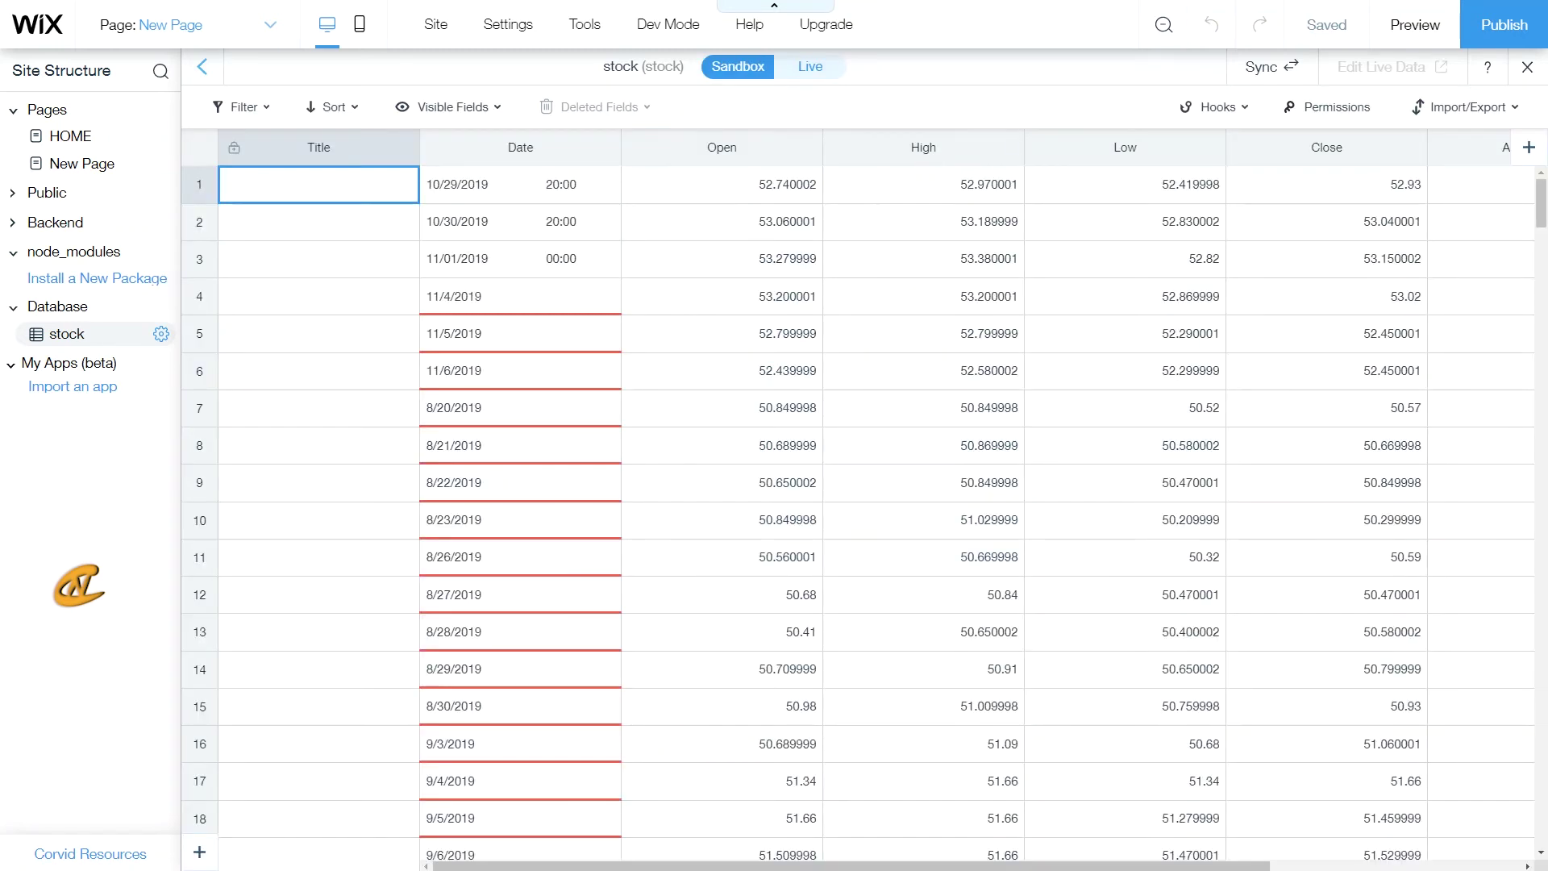
pyautogui.click(1477, 109)
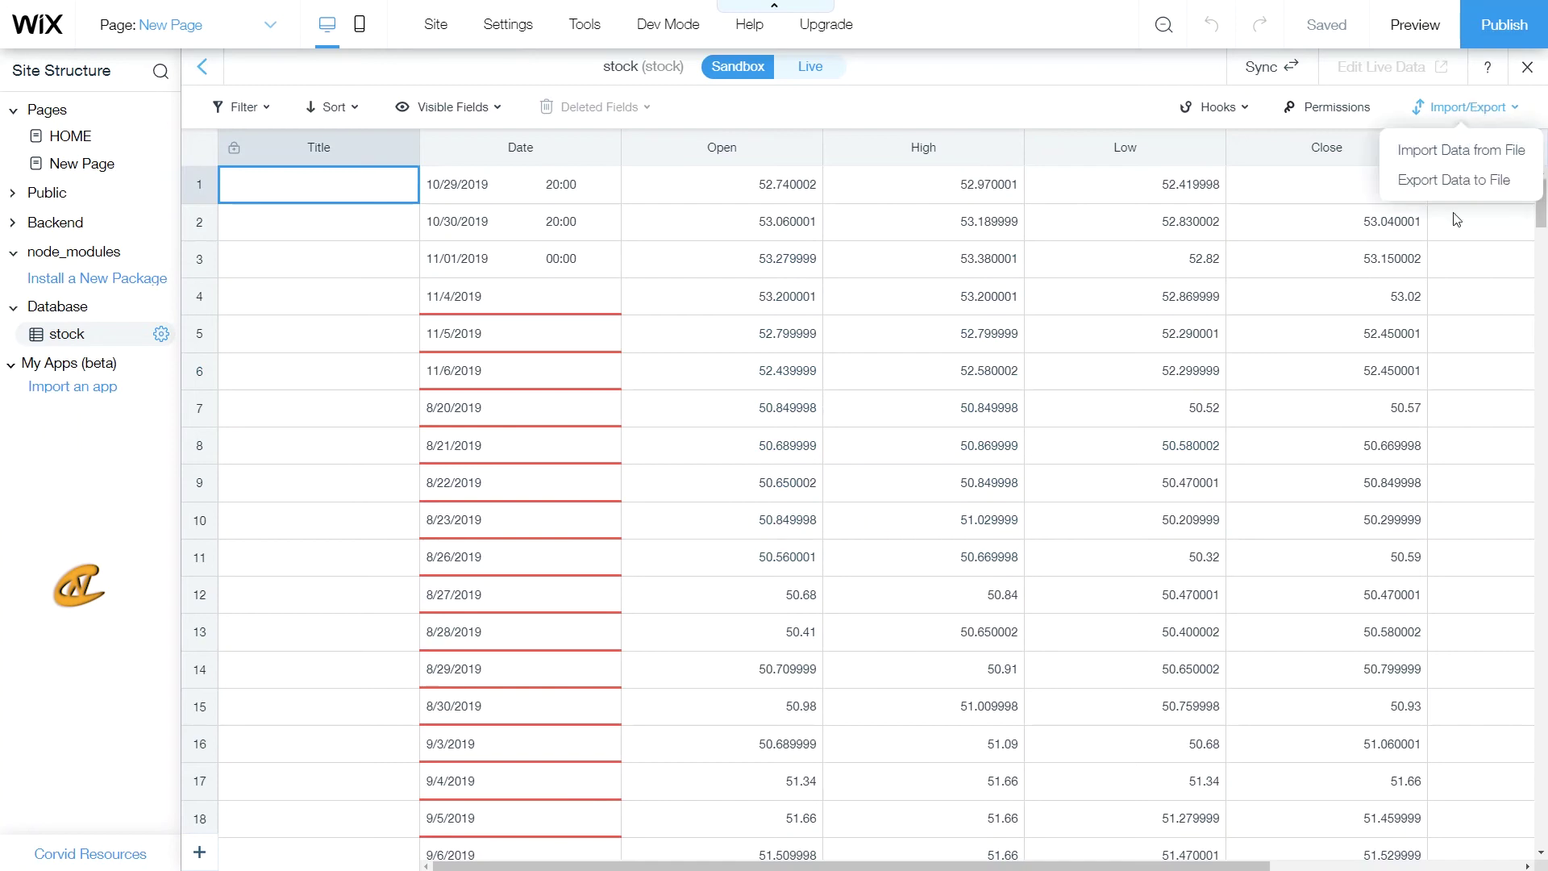
# - Export the stock collection as Collection Schema only, downloading stock.csv
pyautogui.click(1453, 192)
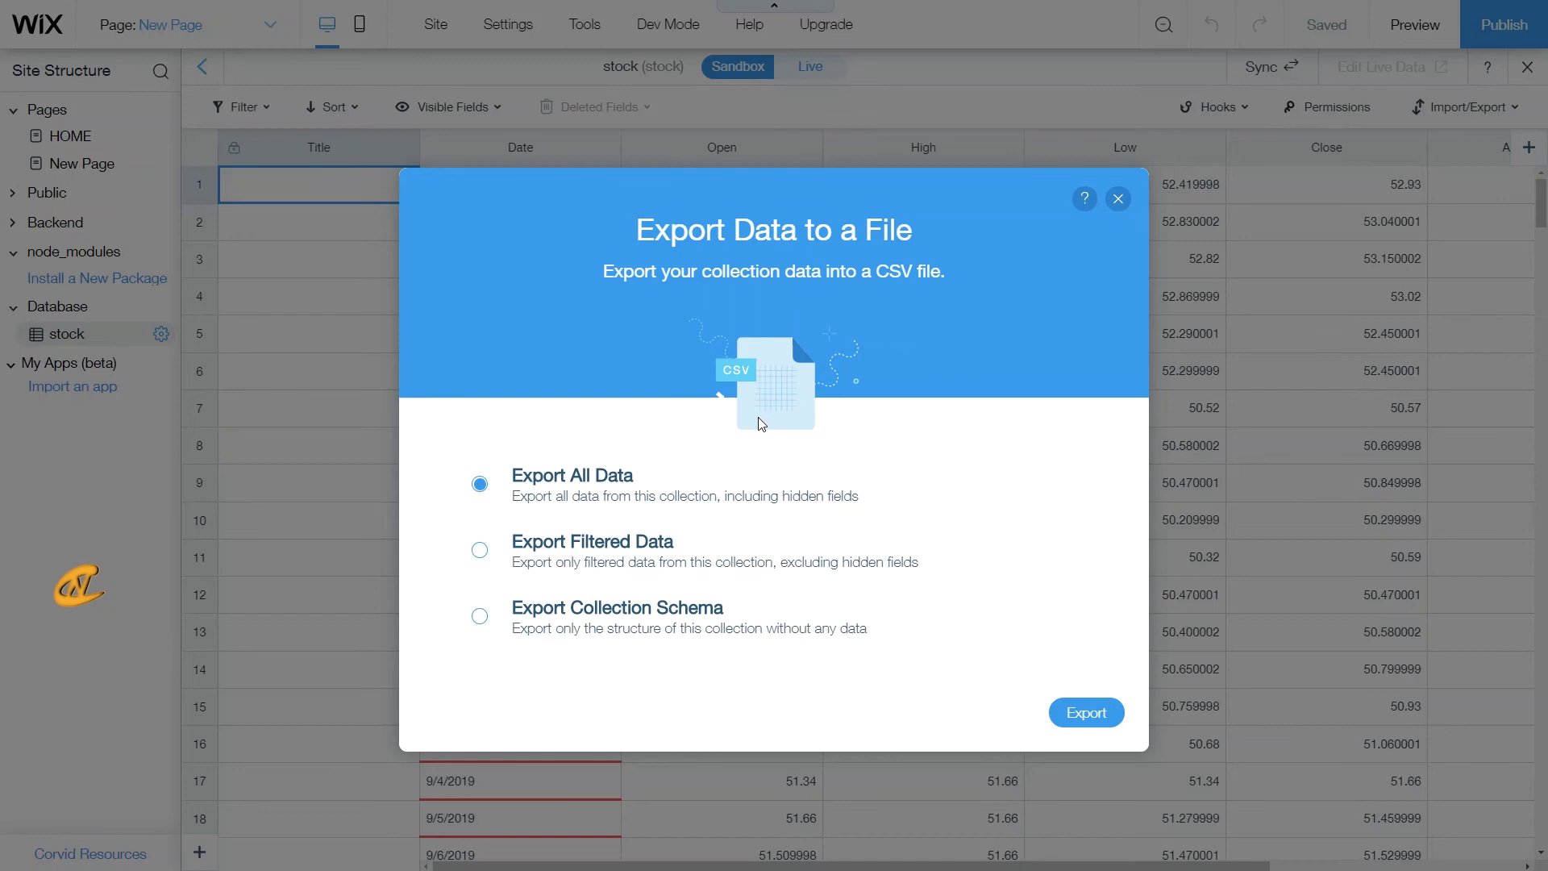
pyautogui.click(714, 608)
pyautogui.click(1088, 723)
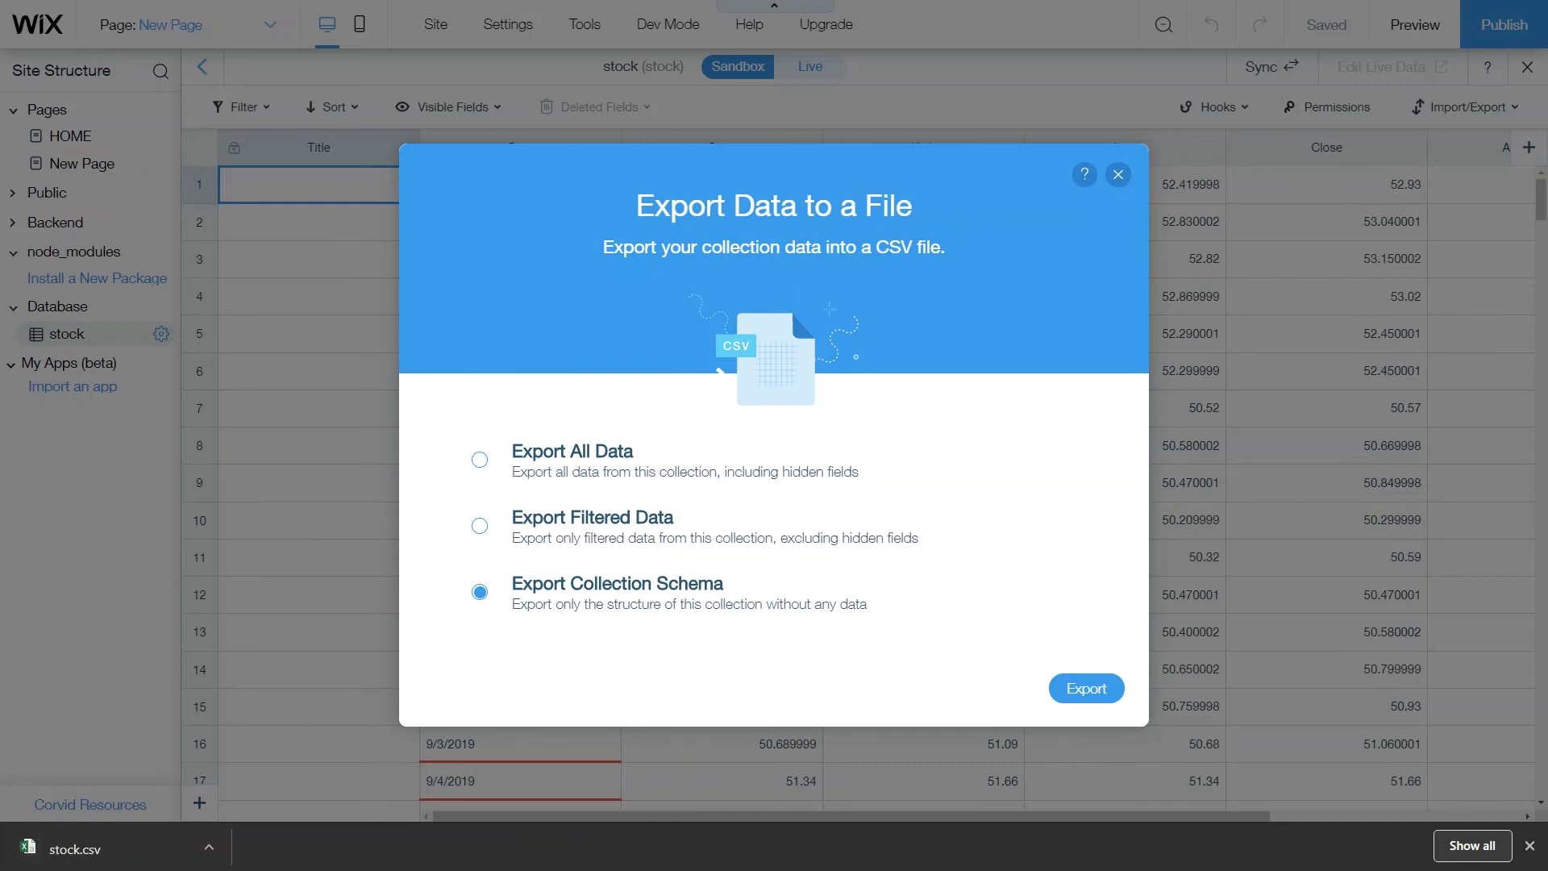
pyautogui.click(91, 864)
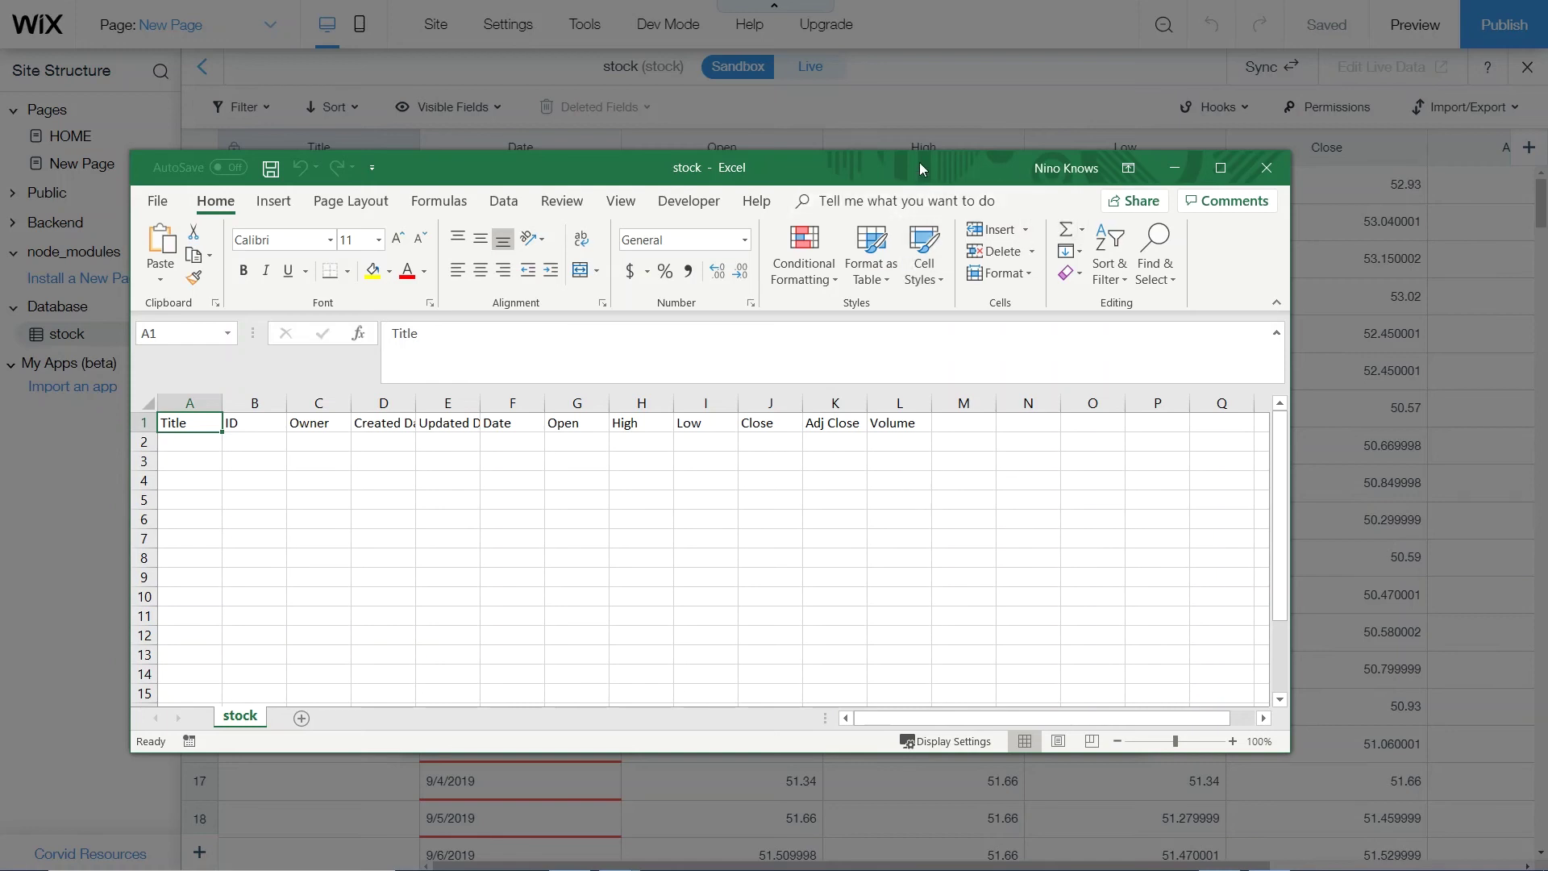
pyautogui.moveTo(919, 167); pyautogui.dragTo(943, 2)
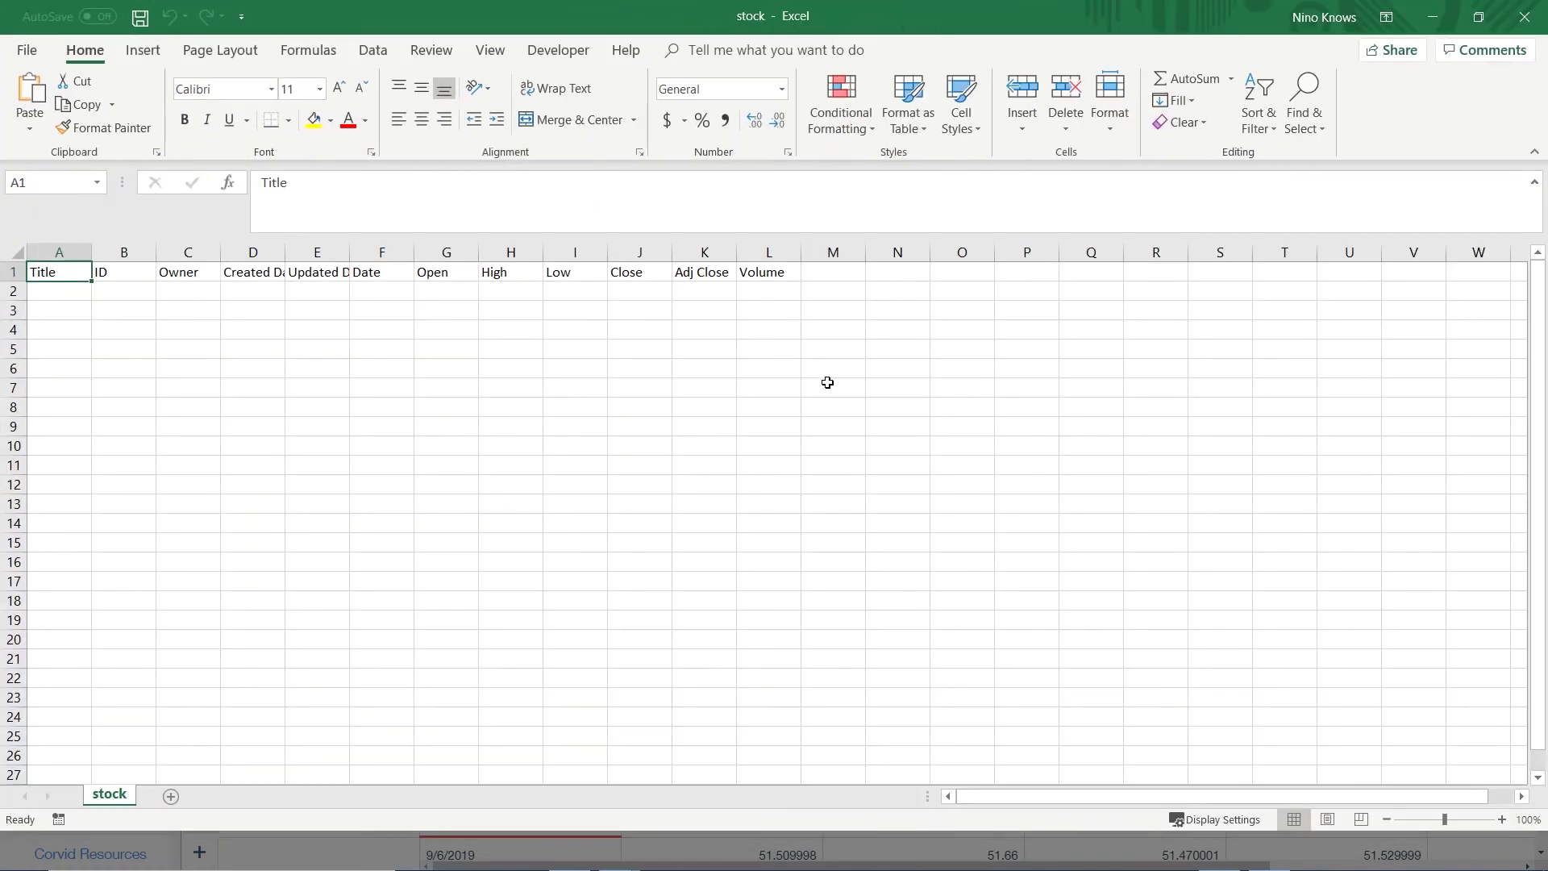
pyautogui.moveTo(51, 272); pyautogui.dragTo(762, 272)
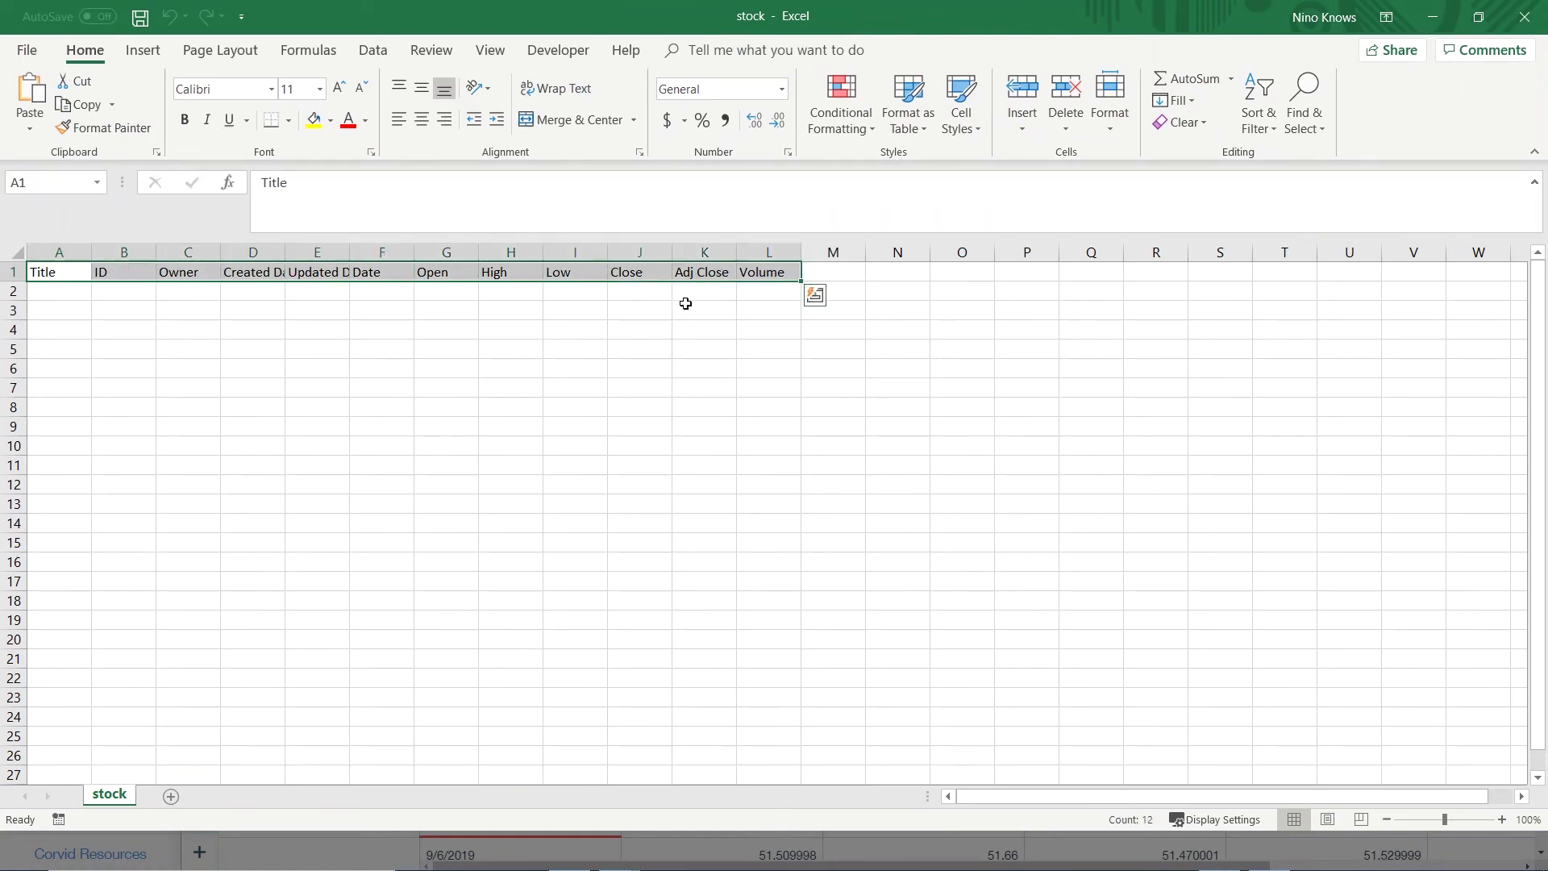
pyautogui.click(64, 278)
pyautogui.click(122, 274)
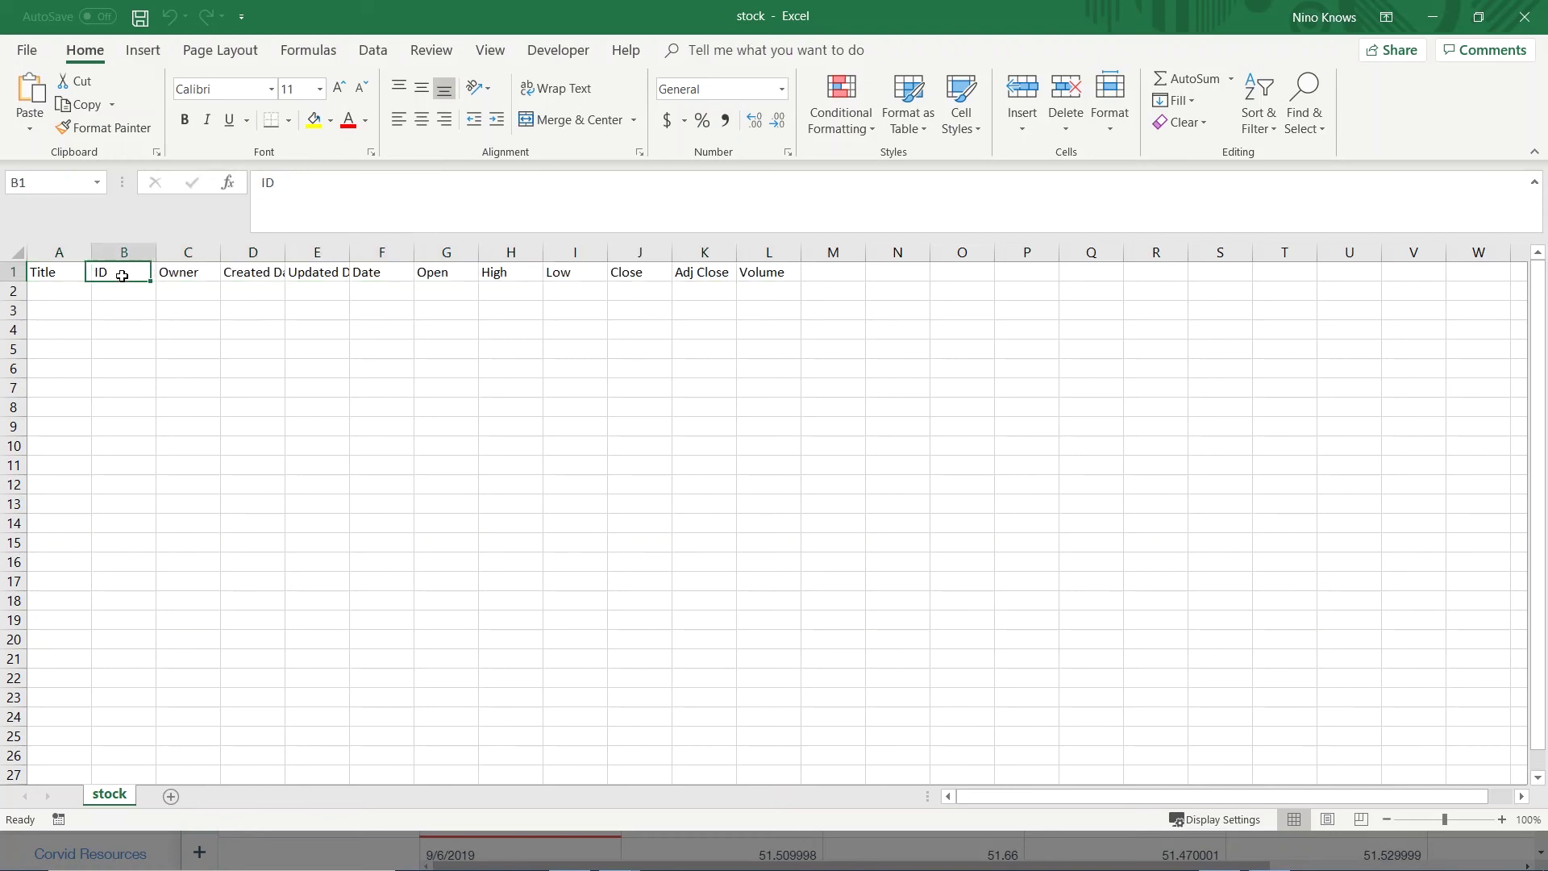
pyautogui.click(197, 270)
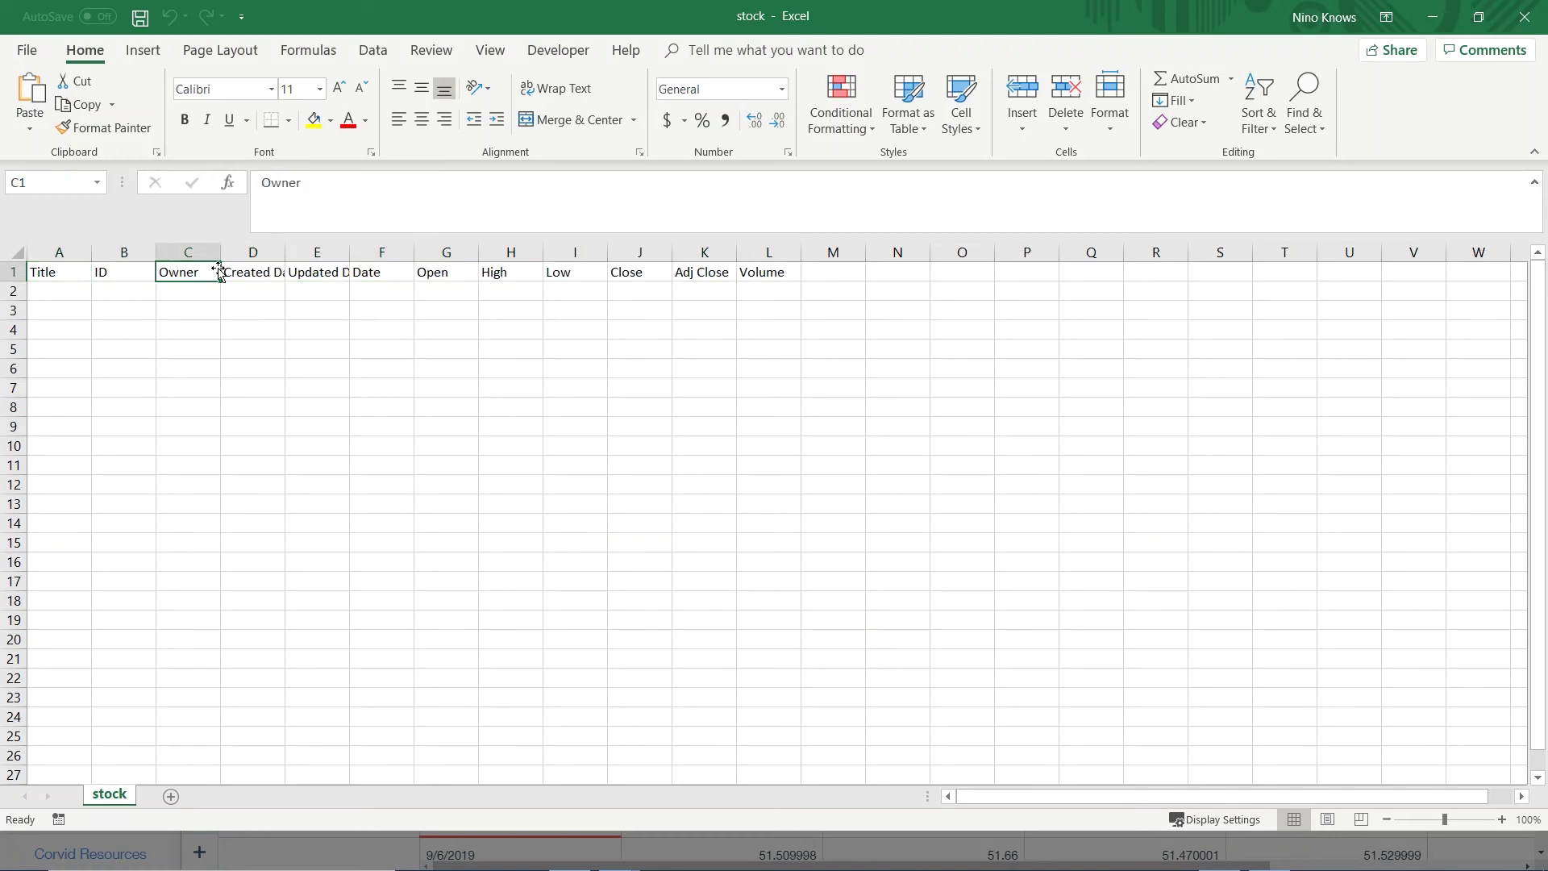
pyautogui.click(278, 273)
pyautogui.click(319, 274)
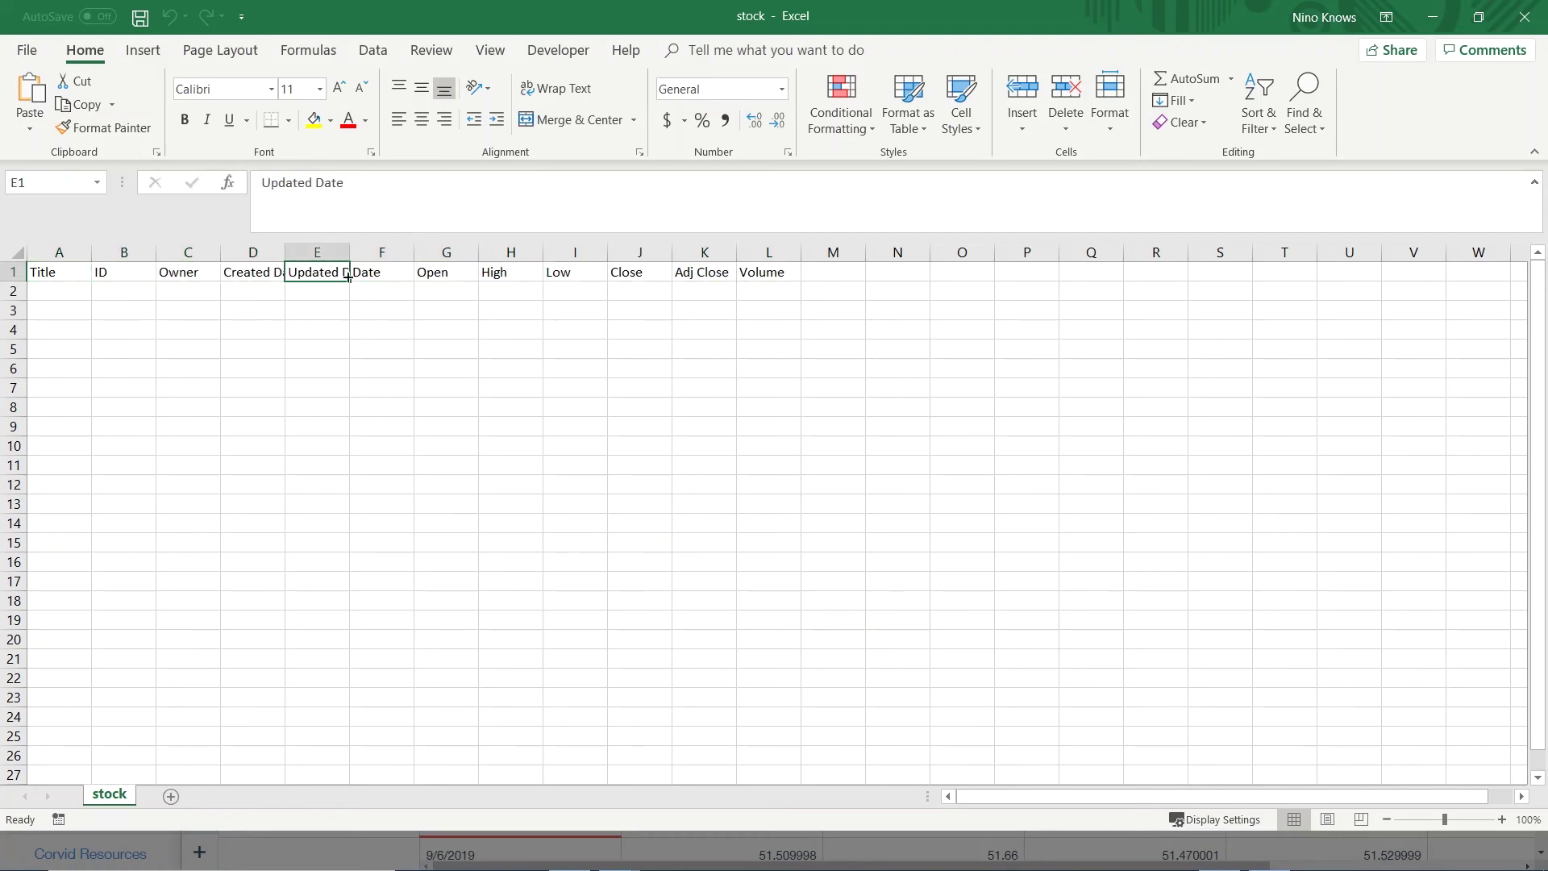
pyautogui.click(380, 276)
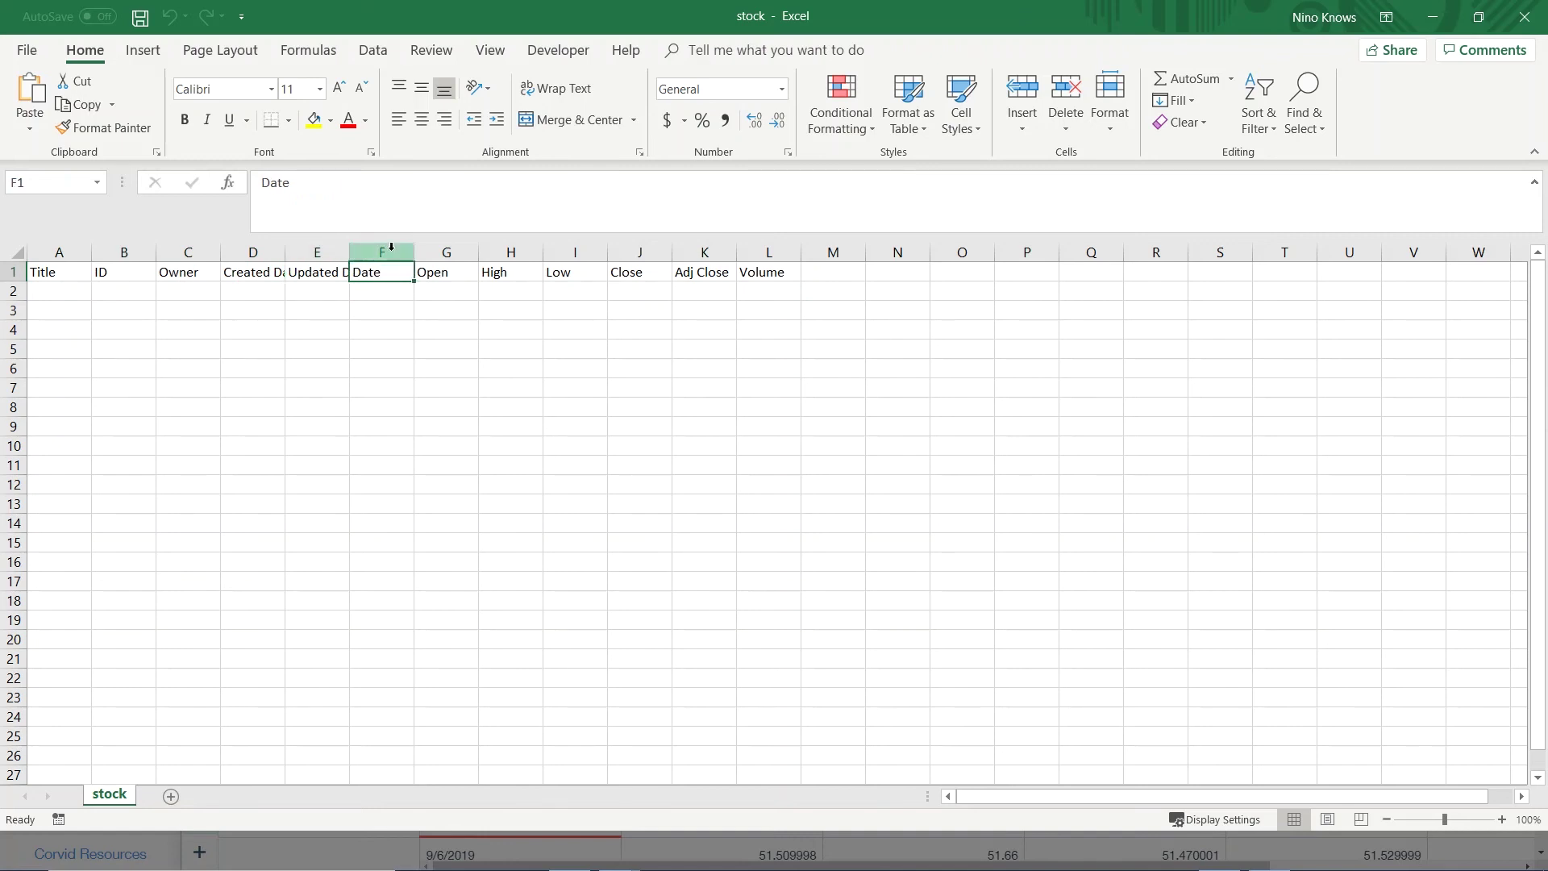
pyautogui.moveTo(391, 252); pyautogui.dragTo(766, 252)
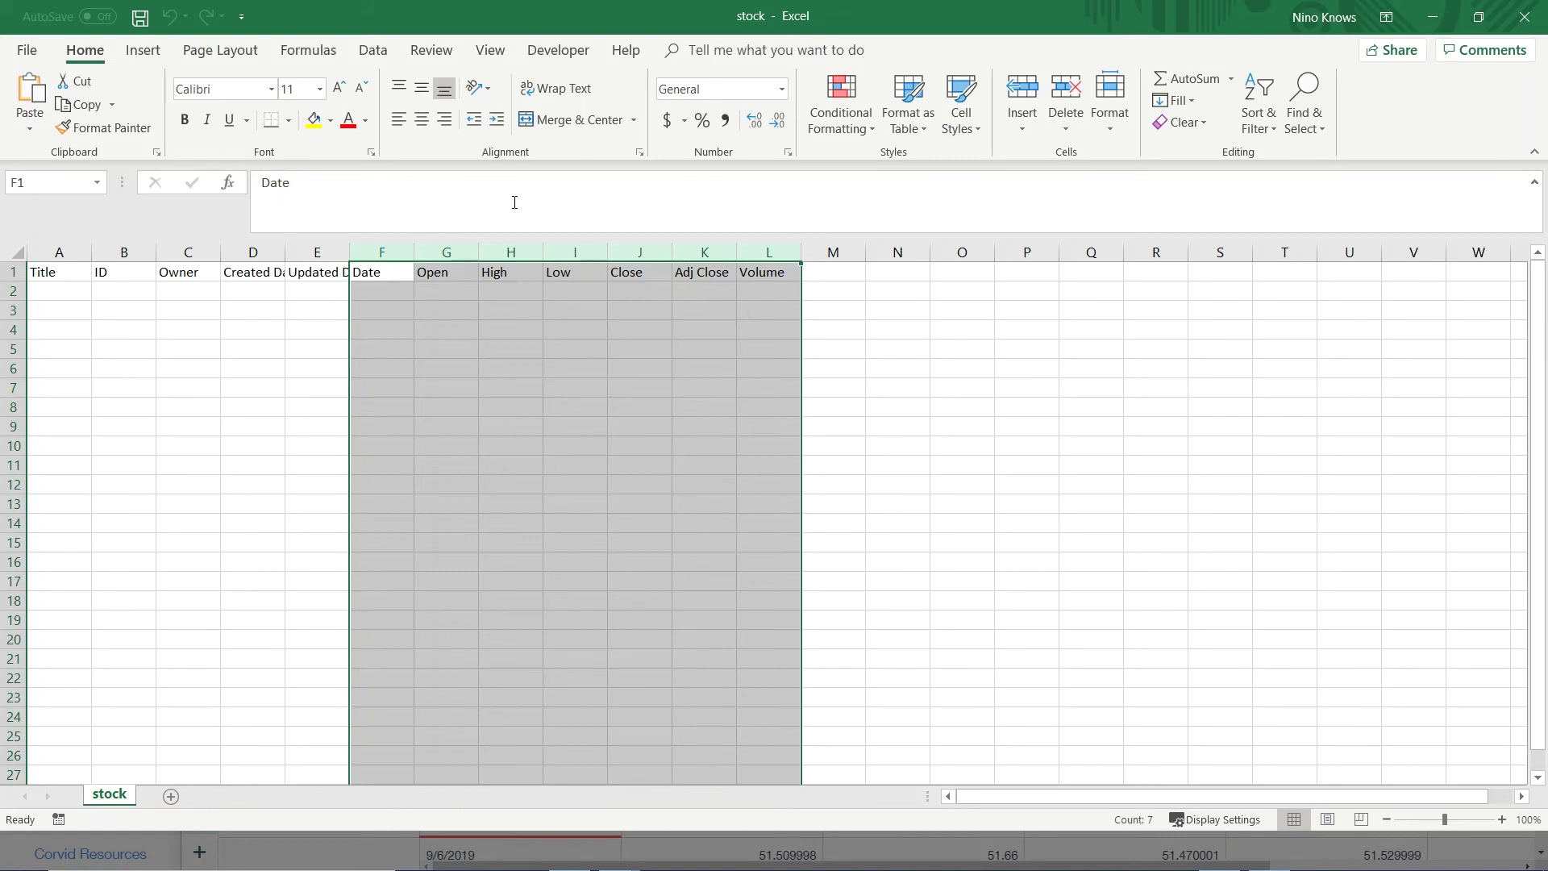
pyautogui.click(325, 300)
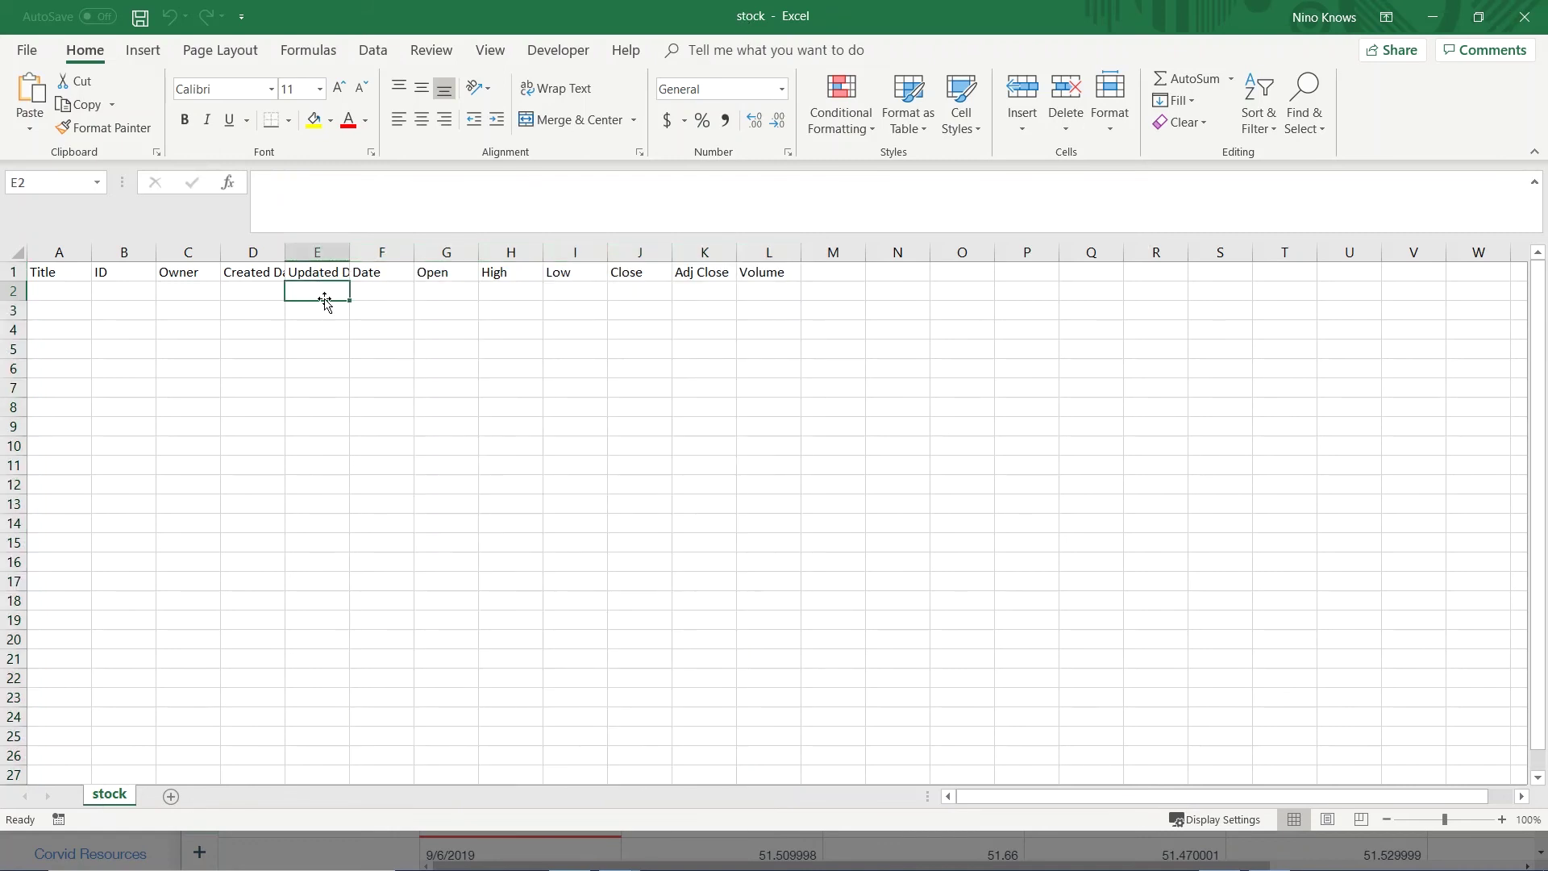
pyautogui.click(1518, 16)
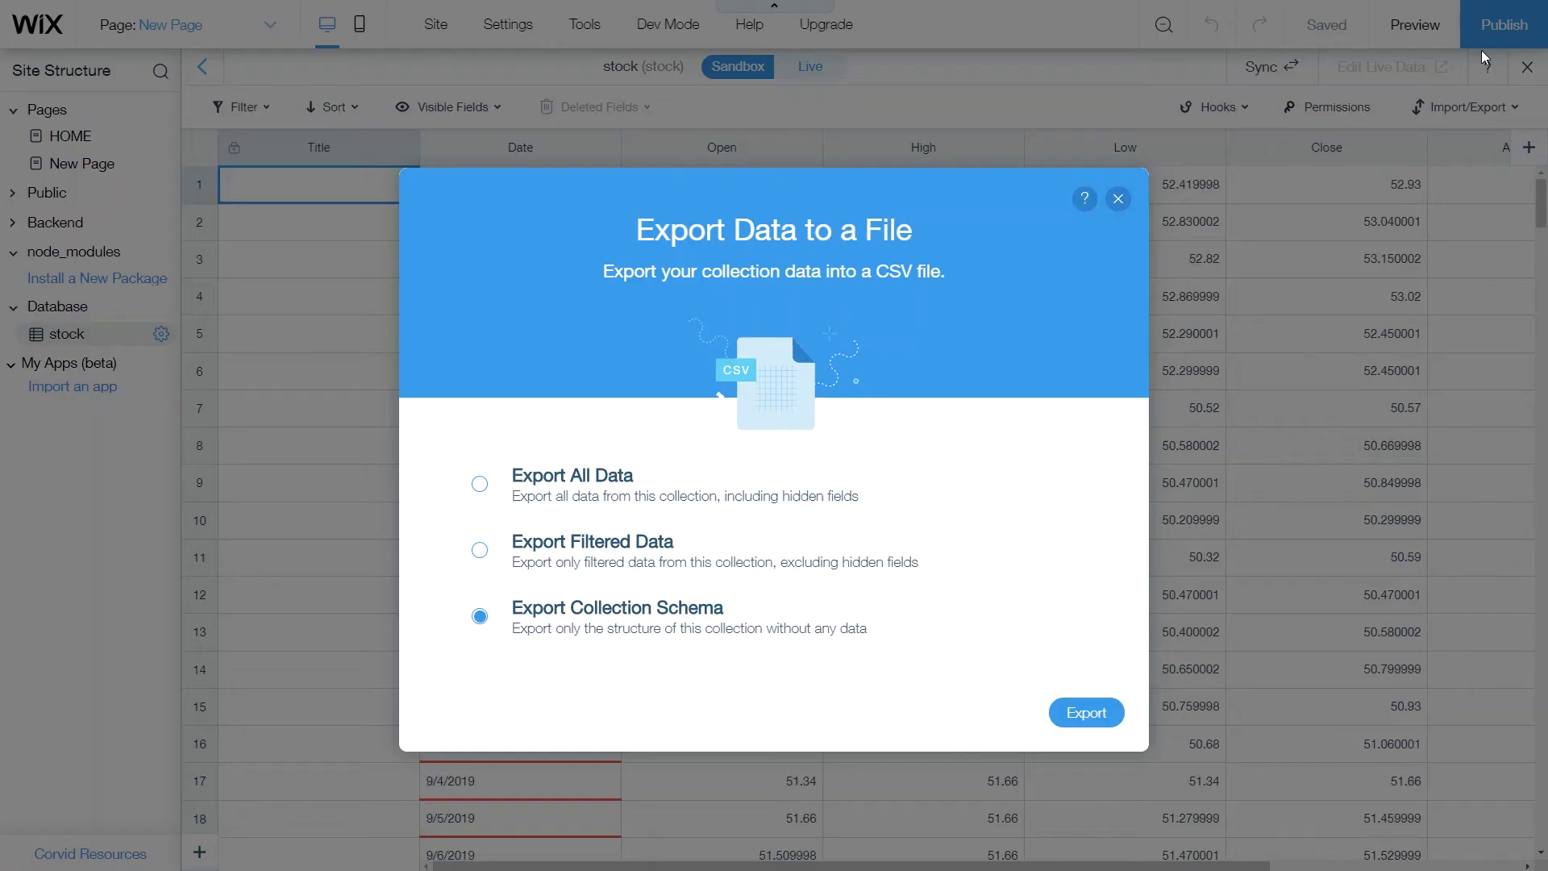
# - Close the Export Data to a File dialog
pyautogui.click(1119, 199)
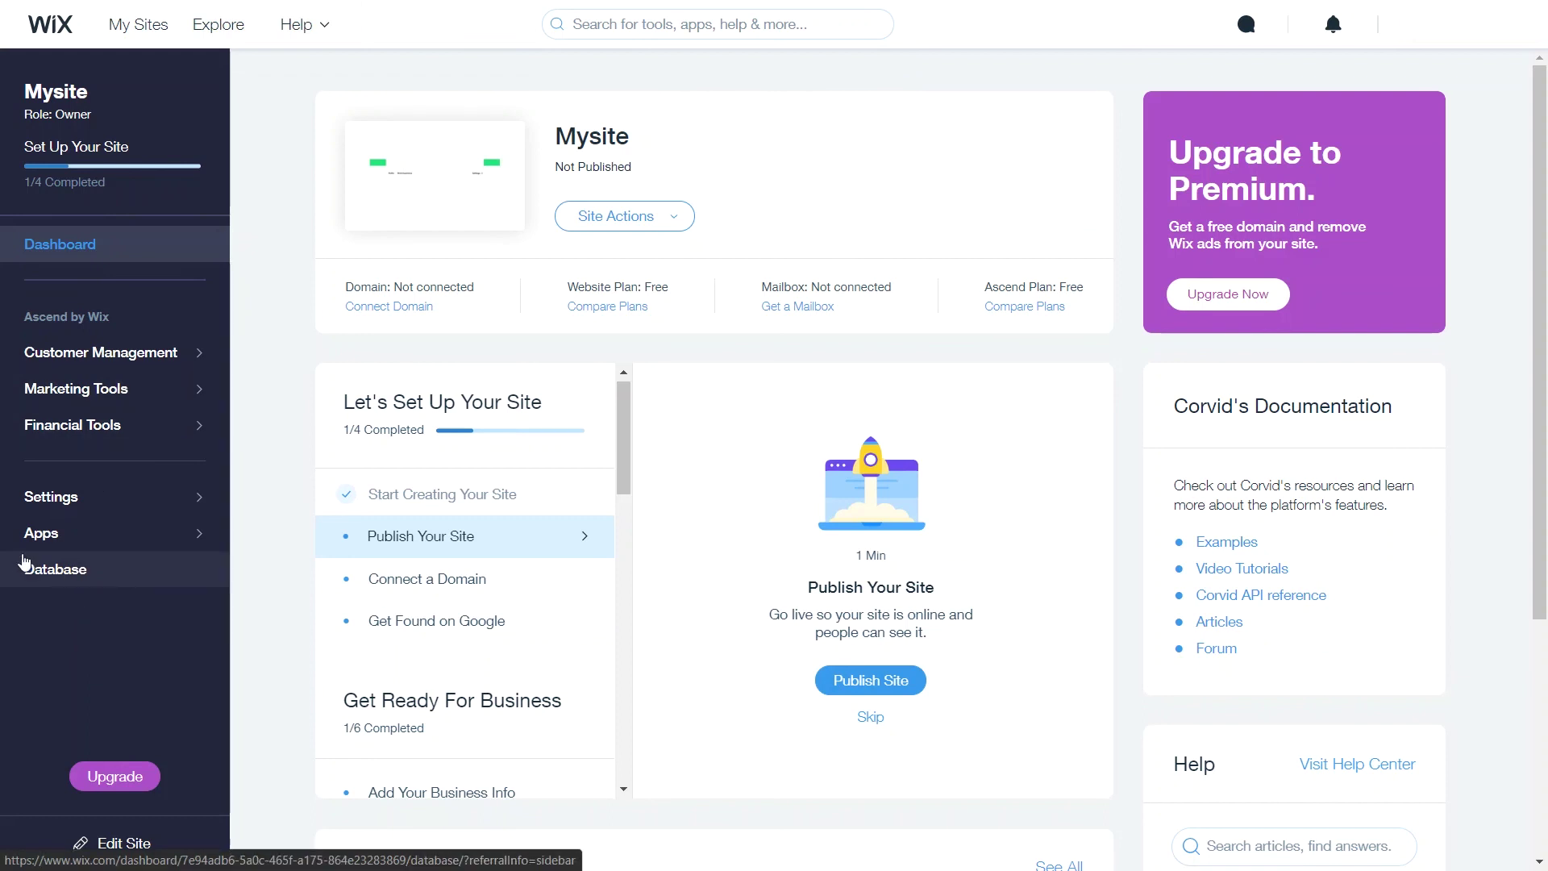
# - Open Mysite's Database page from the dashboard's left sidebar
pyautogui.click(72, 574)
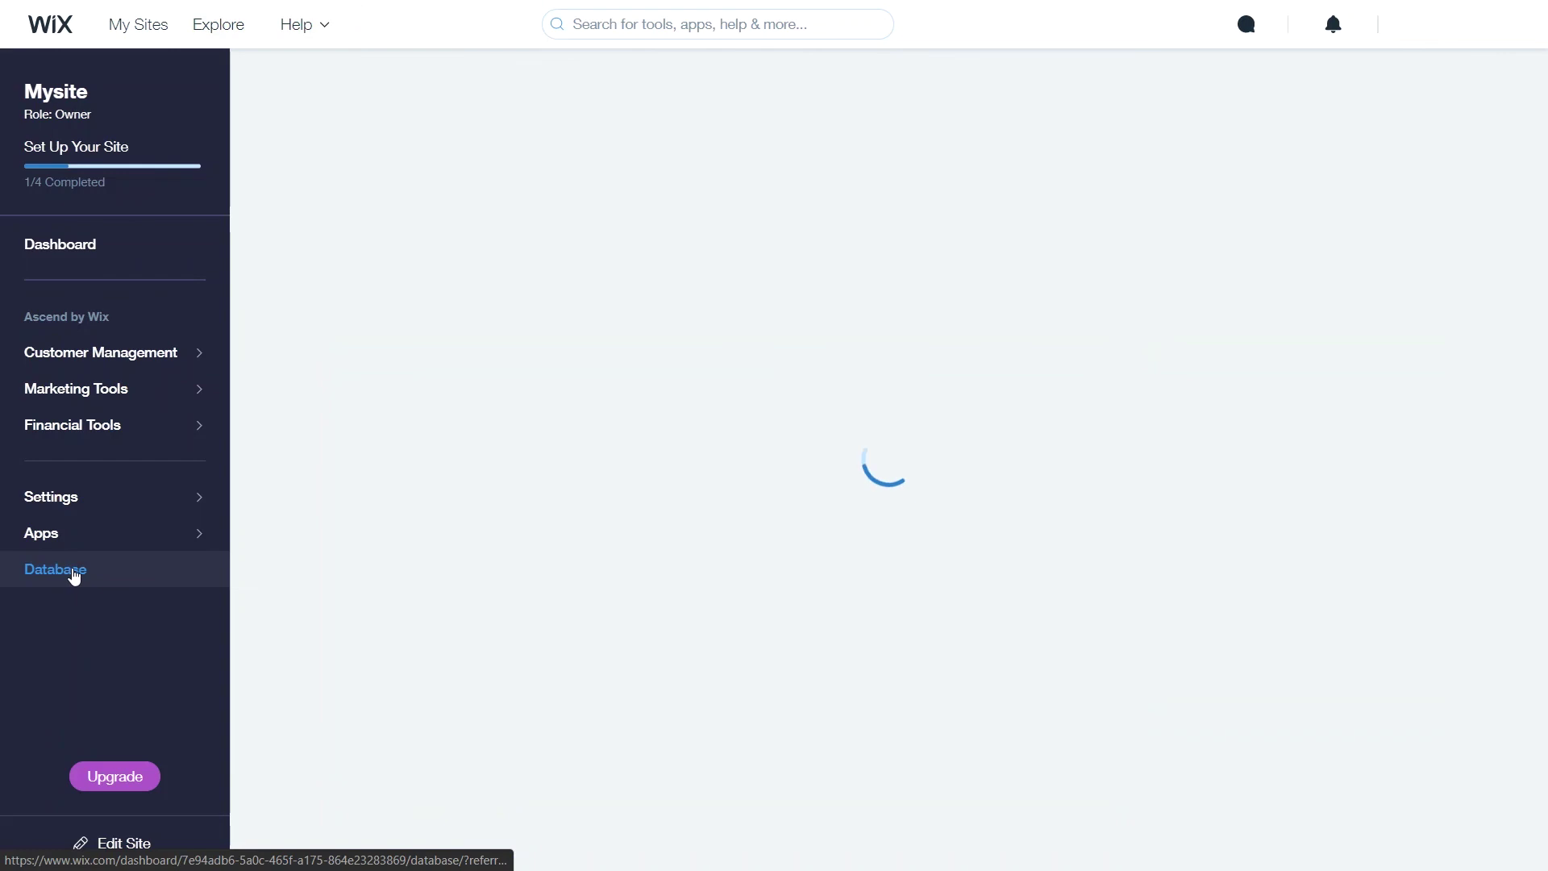